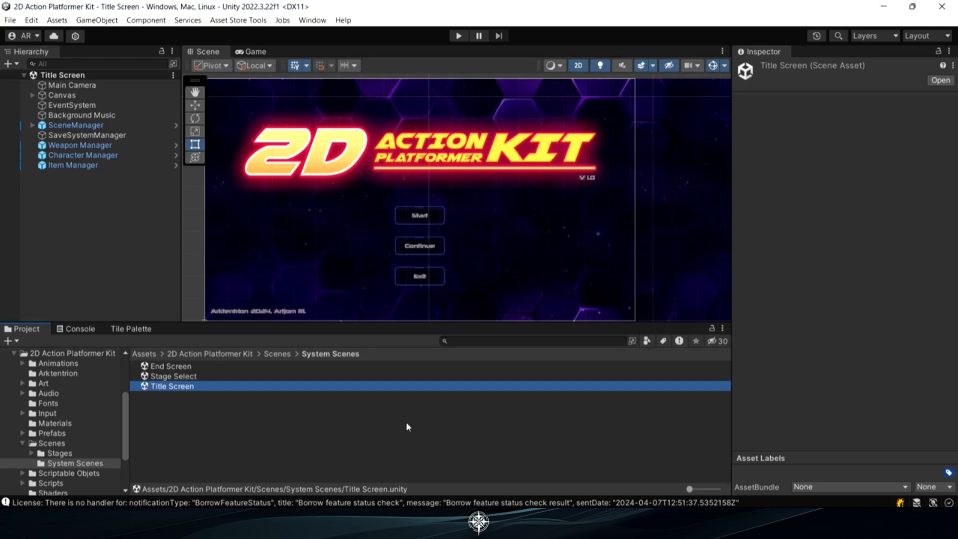
Duplicate the Template Stage scene in the Stages folder and rename the copy My Stage
click(72, 452)
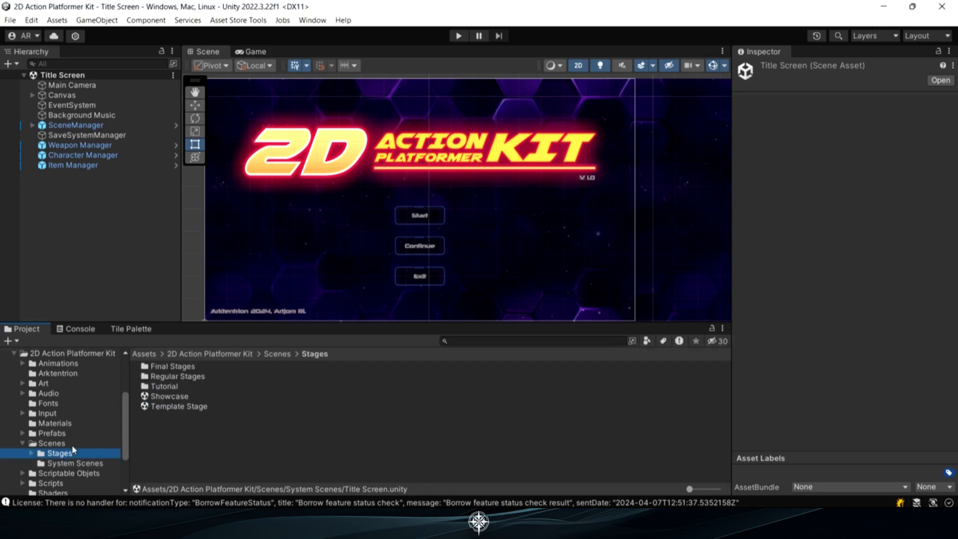
click(178, 408)
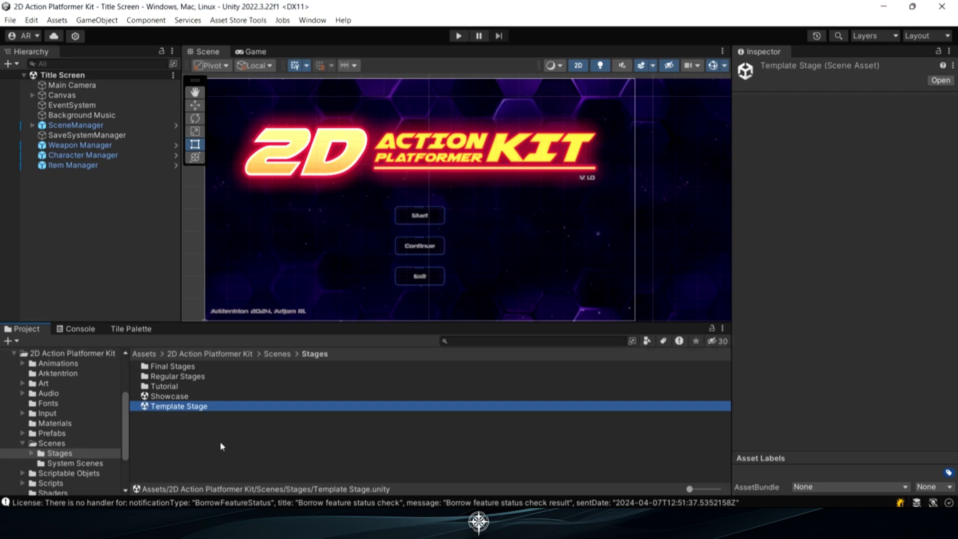
key(ctrl+d)
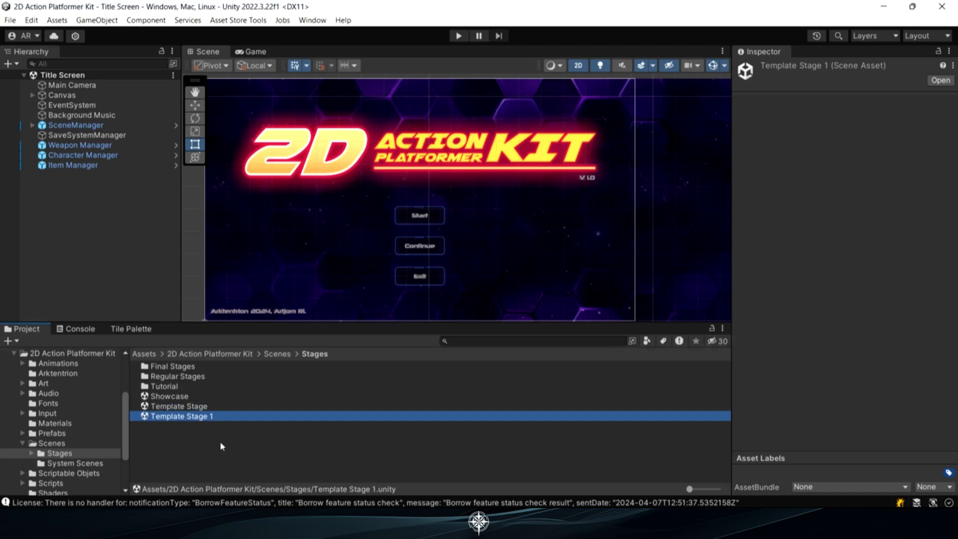
click(203, 420)
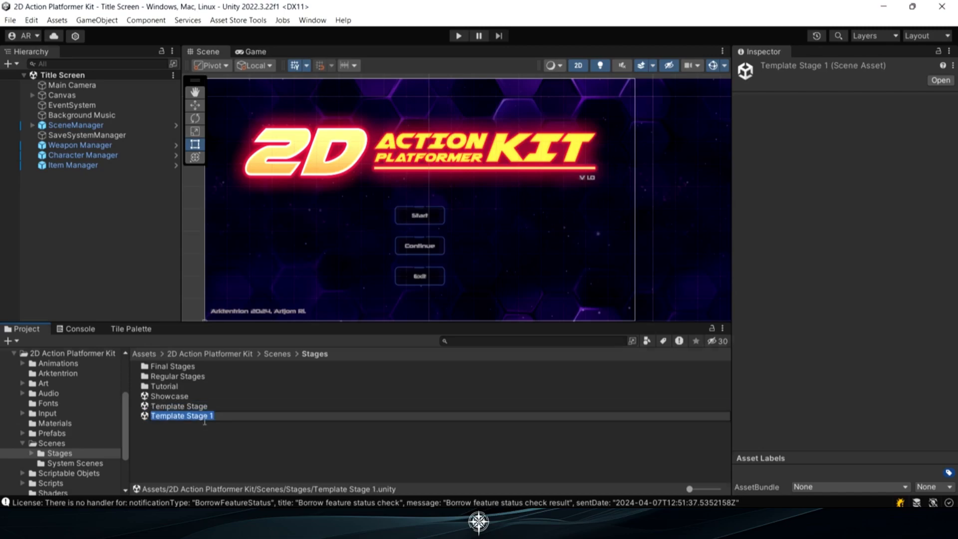
text(My Stage)
key(Return)
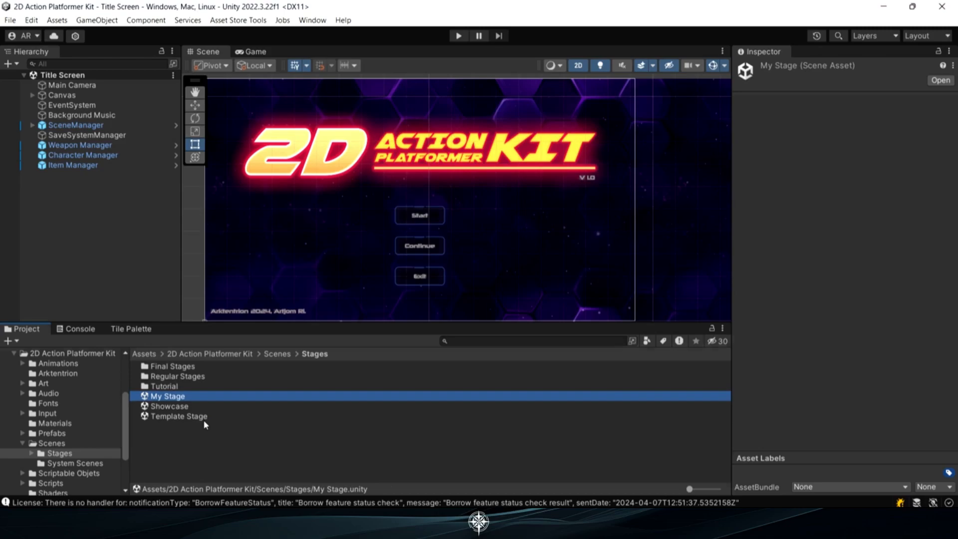
Move the My Stage scene into the Regular Stages folder and open it
drag(160, 400, 160, 377)
double_click(161, 377)
double_click(167, 366)
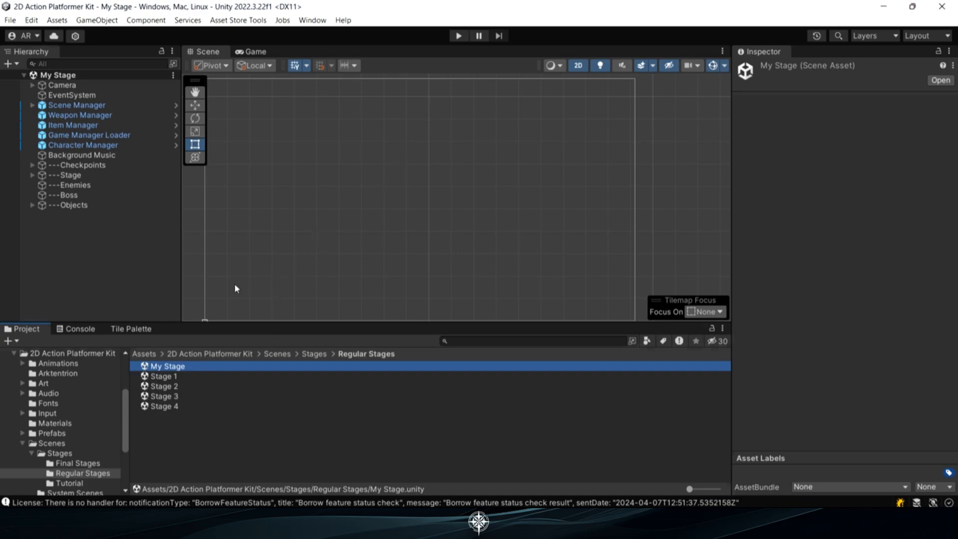
Run the empty My Stage scene in play mode to check the player's spawn, and stop it
scroll(236, 288, down, 10)
scroll(286, 247, up, 5)
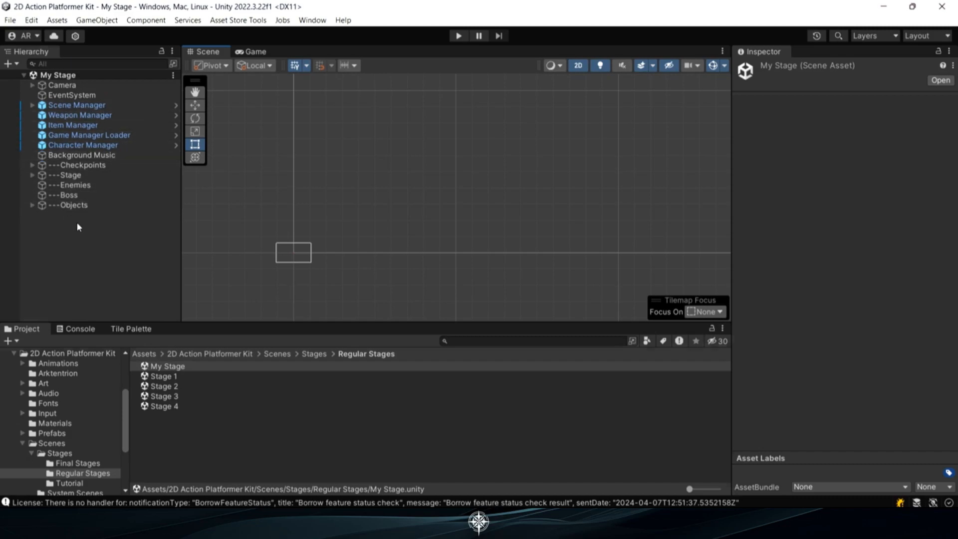
scroll(277, 259, up, 2)
click(458, 36)
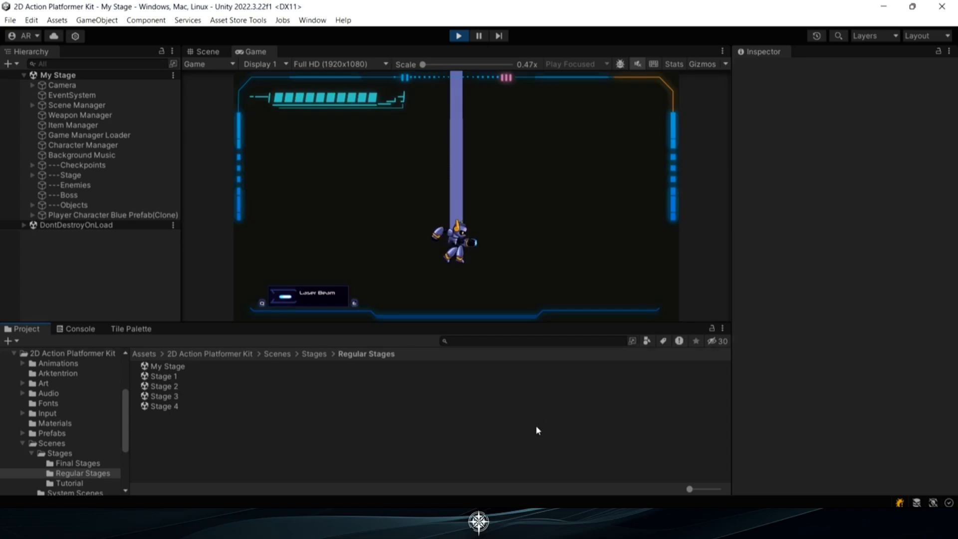
click(461, 38)
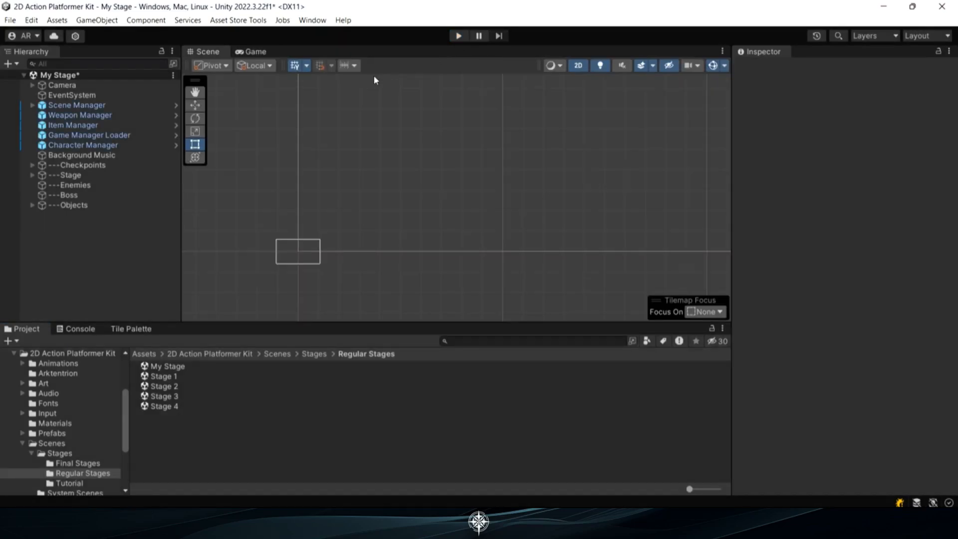
Paint a horizontal floor of light blue-grey platform tiles on the Solid Layer tilemap across the lower part of the camera frame
click(33, 175)
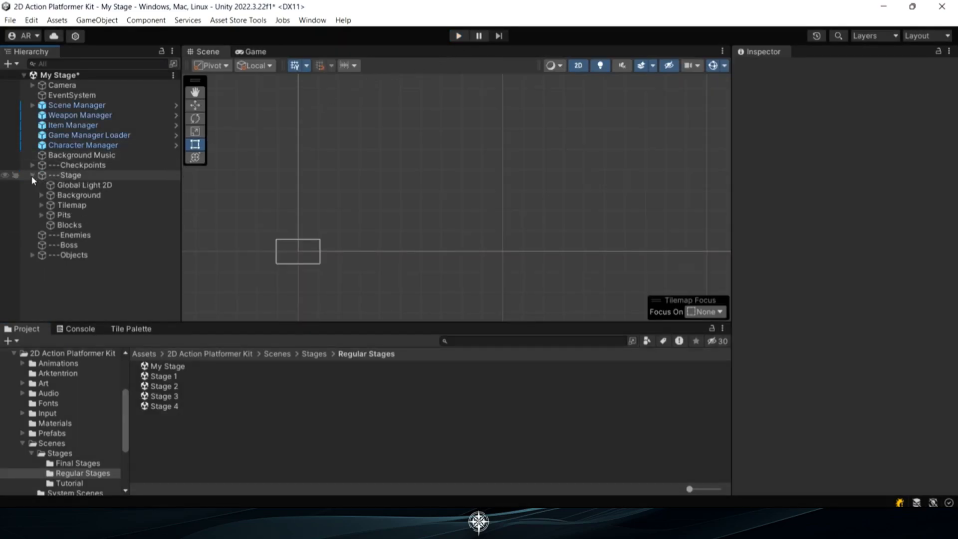
click(40, 205)
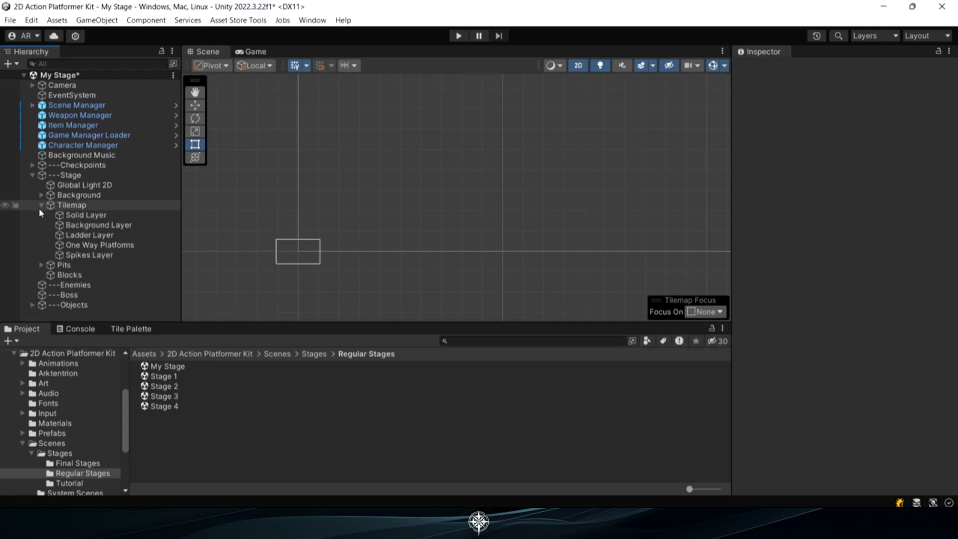
click(67, 215)
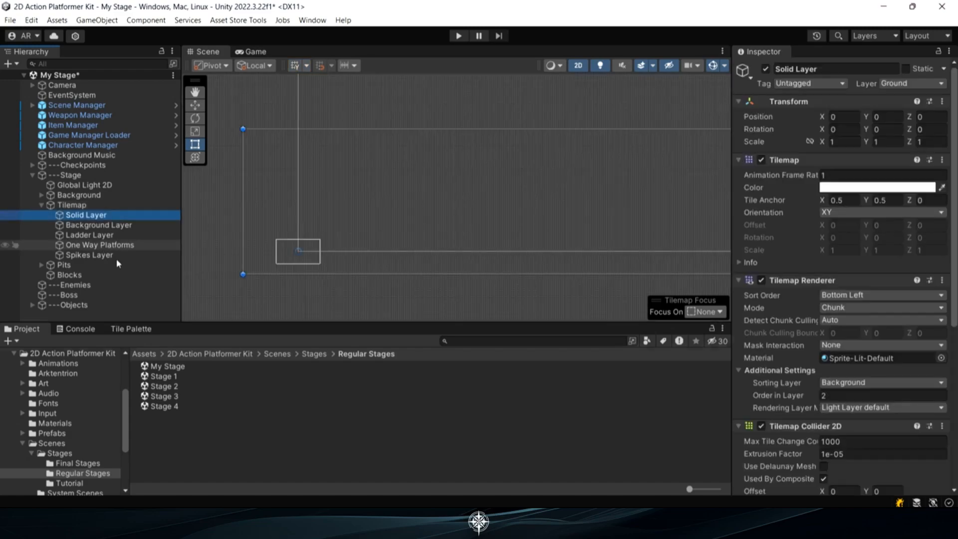
click(143, 330)
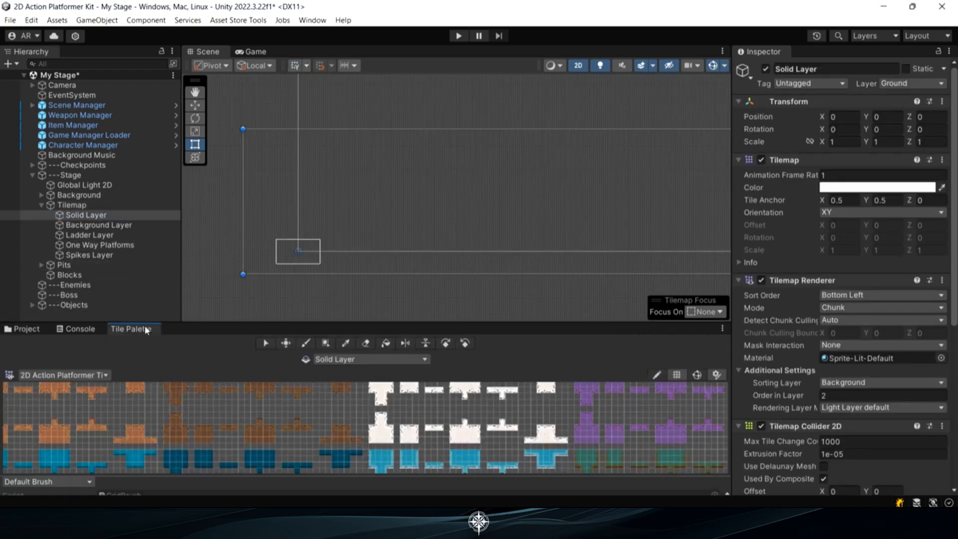
middle_drag(191, 434, 269, 377)
middle_drag(229, 451, 242, 386)
scroll(305, 446, up, 3)
scroll(307, 449, up, 3)
click(310, 443)
scroll(291, 259, up, 2)
scroll(295, 263, up, 4)
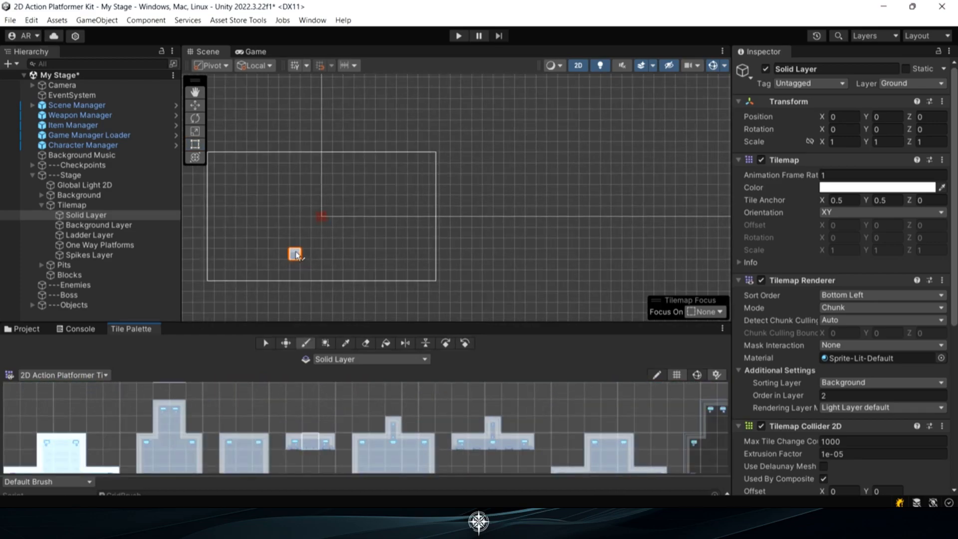
drag(219, 265, 430, 269)
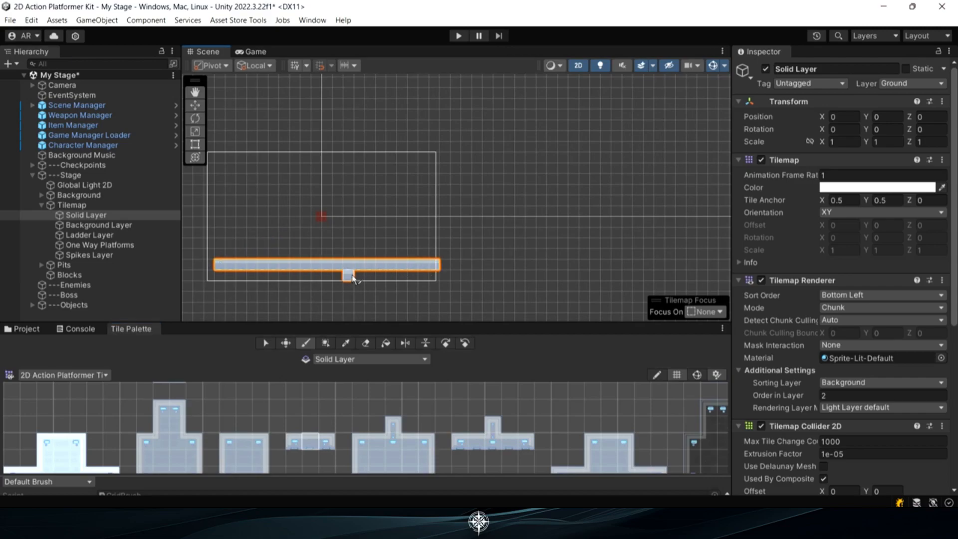
Select the Player Start checkpoint above the floor and activate the Move tool
click(32, 165)
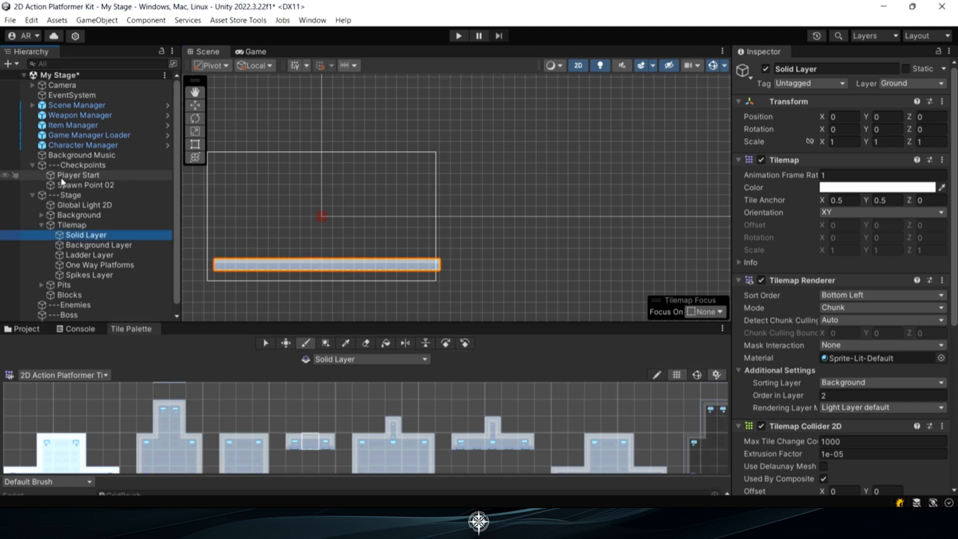
click(62, 177)
click(195, 105)
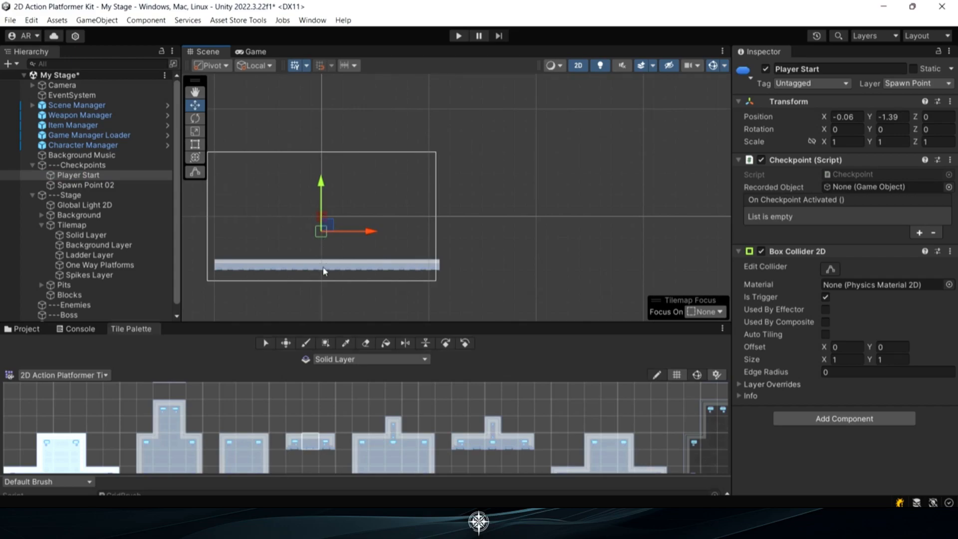
Play-test the stage by running and jumping along the floor and falling off its edge, and stop play mode
click(458, 36)
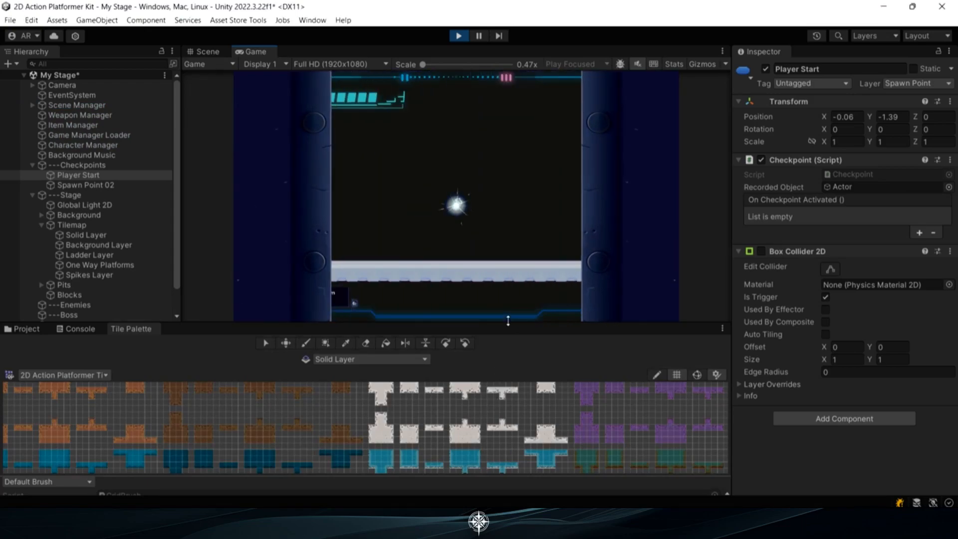
key(d)
key(a)
key(space)
key(d)
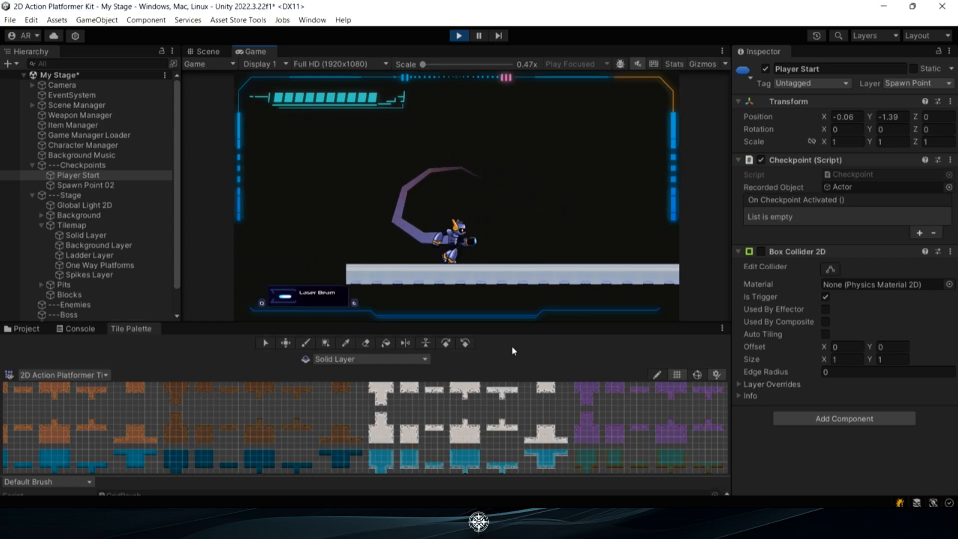
key(a)
key(space)
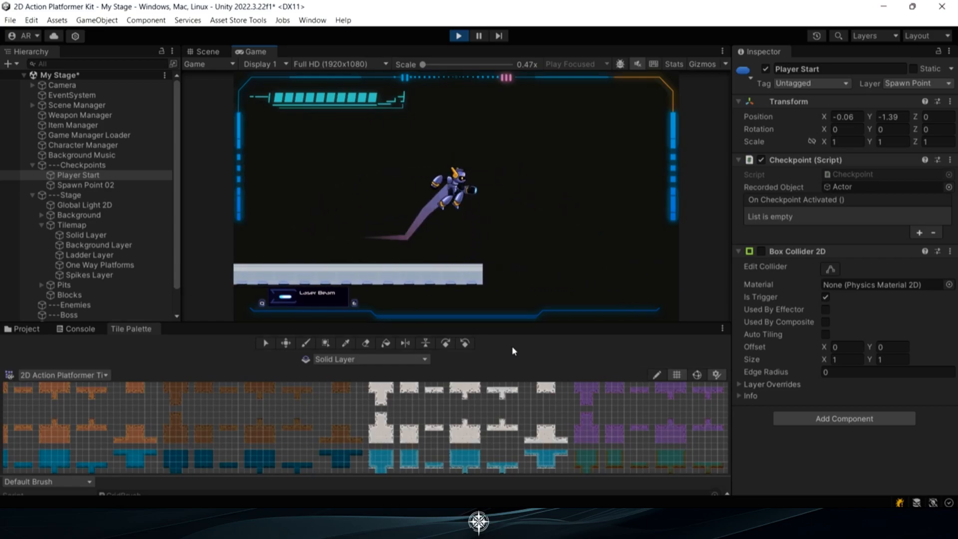
key(d)
key(a)
key(d)
click(458, 36)
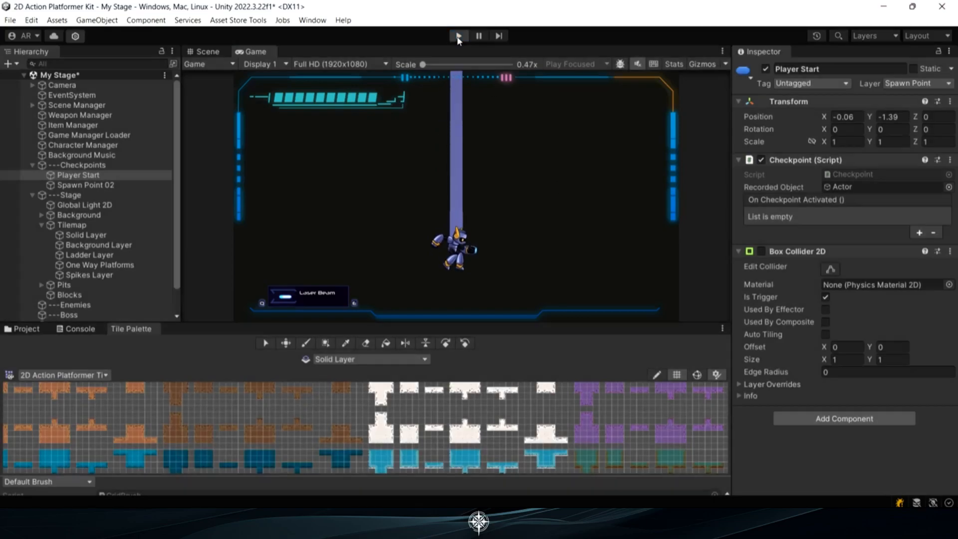
Move the Pit Collider under Pits down below the floor to Y -6.11
click(41, 285)
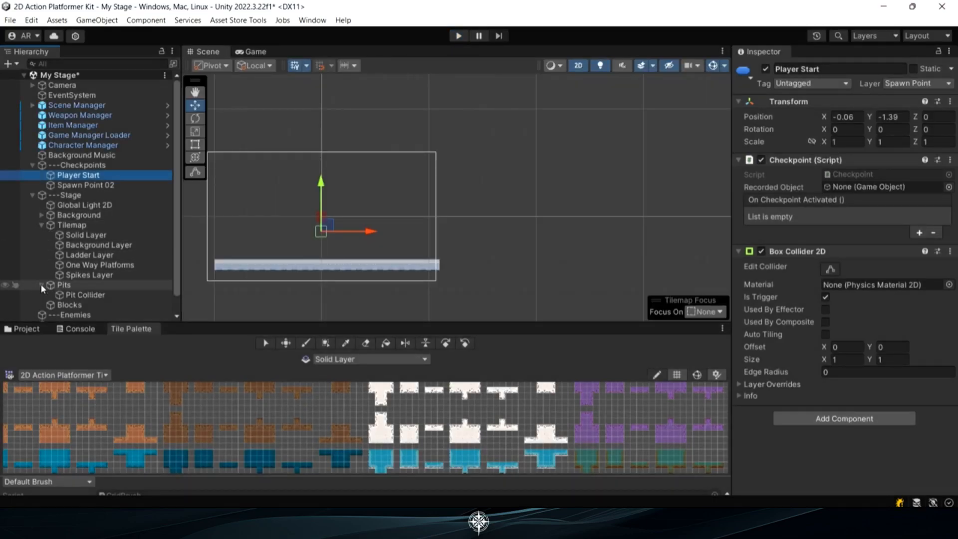
click(72, 297)
middle_drag(300, 228, 389, 209)
scroll(403, 210, up, 3)
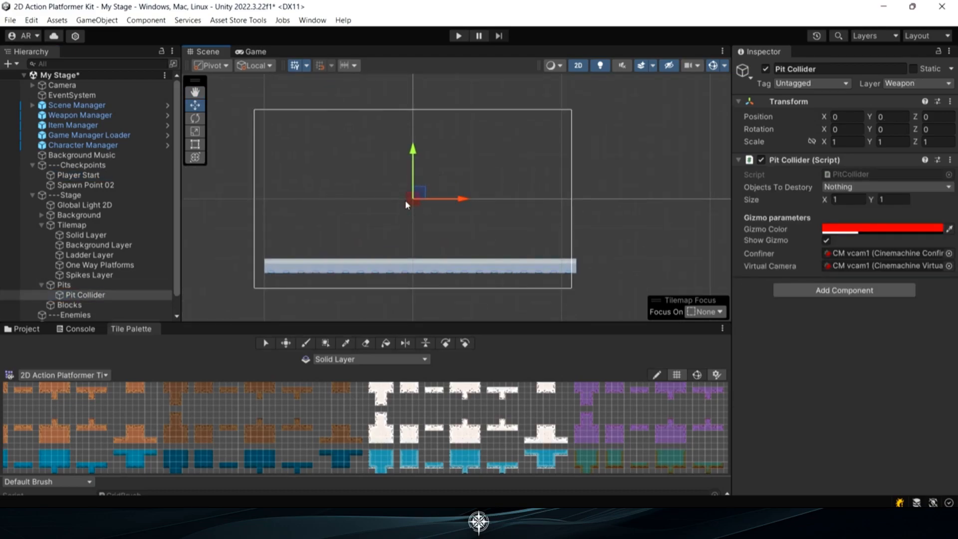
drag(415, 149, 429, 241)
scroll(432, 254, down, 1)
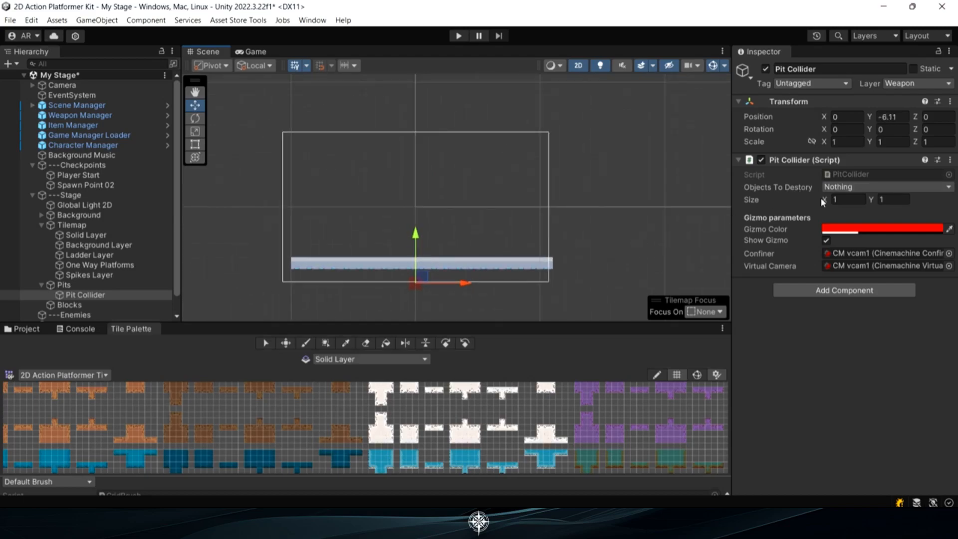
Set the Pit Collider's Size X to 50 and shift it along the X axis to position 12.5
click(840, 199)
text(50)
scroll(468, 226, down, 2)
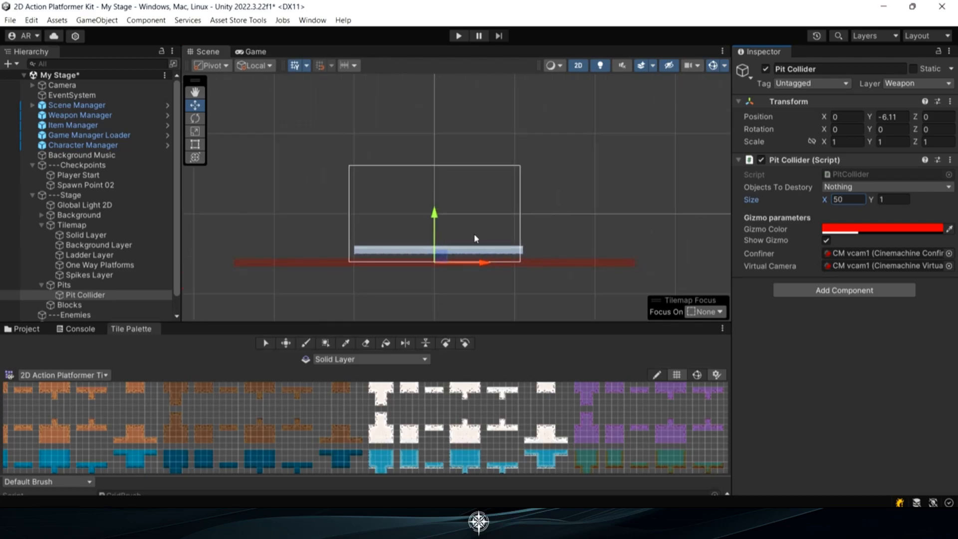
drag(485, 262, 586, 263)
scroll(590, 230, down, 1)
middle_drag(591, 229, 507, 219)
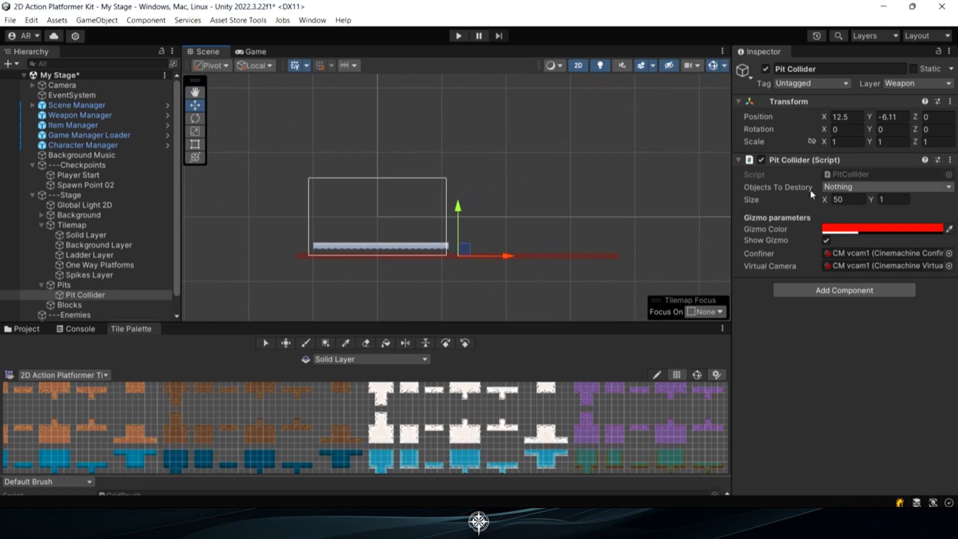
Set the Pit Collider's objects to destroy to the Player and Enemies layers
click(836, 187)
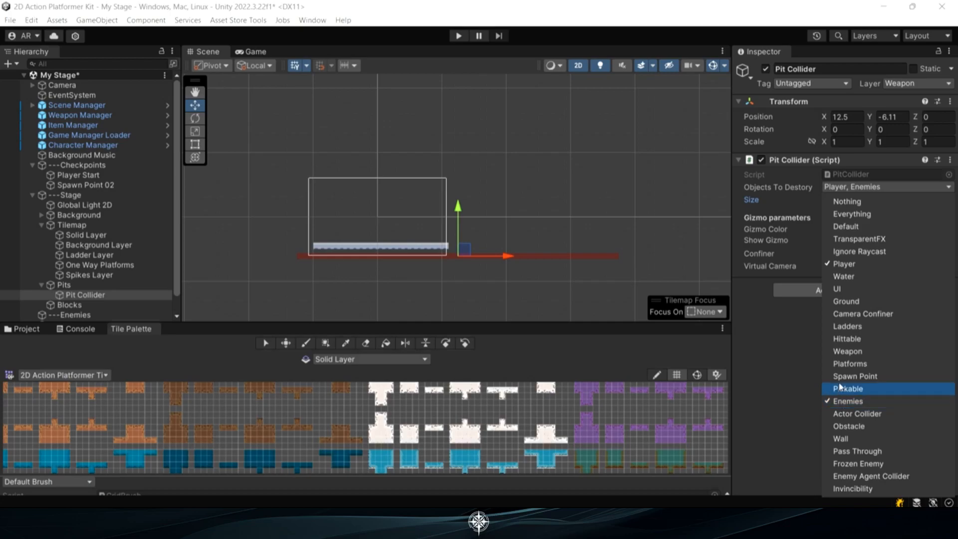
click(865, 187)
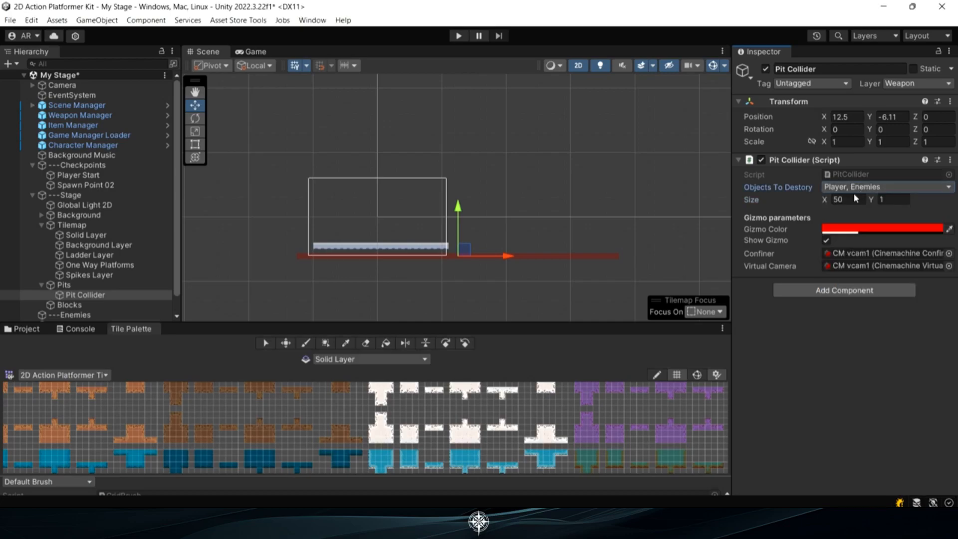
Play-test the pit by dropping the player off the floor and moving around after the respawn, and stop play mode
click(458, 35)
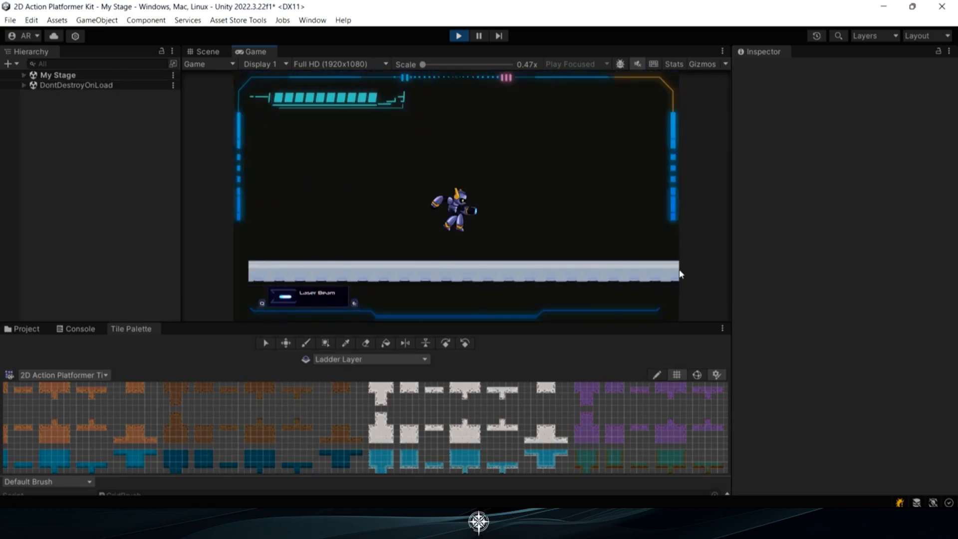
key(a)
key(d)
key(space)
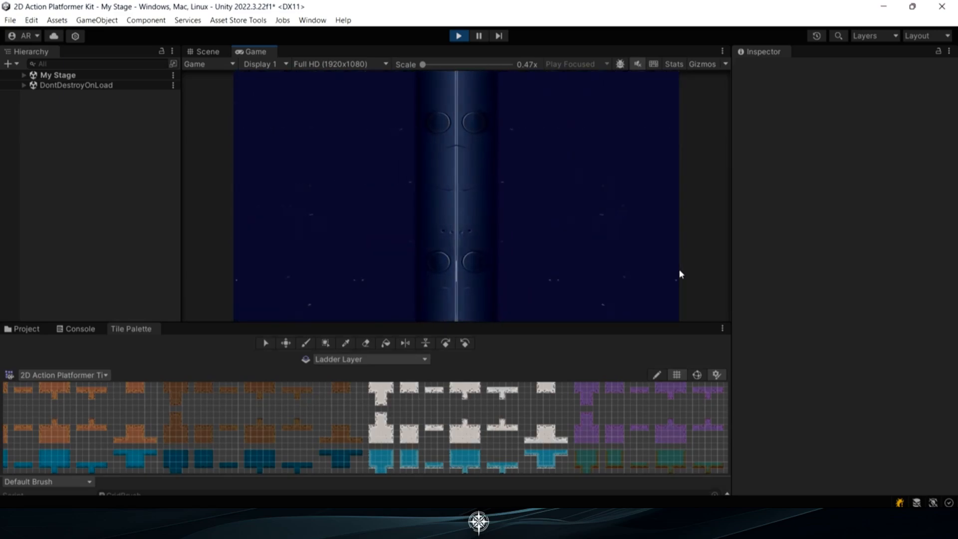
key(d)
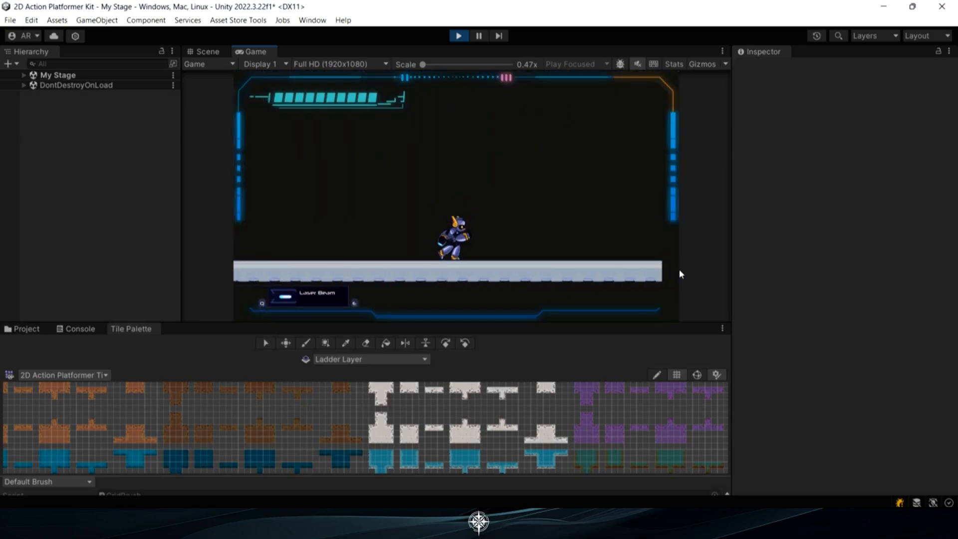
key(a)
key(d)
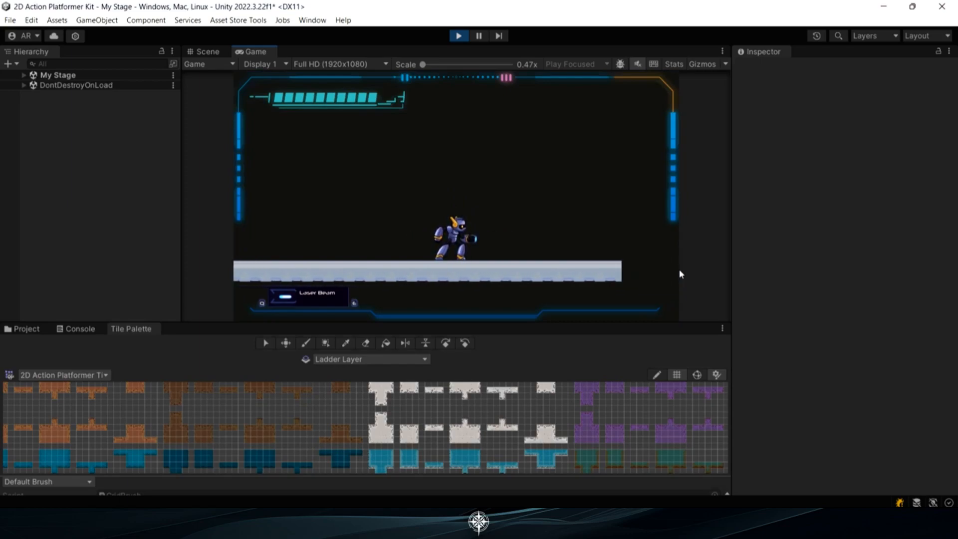
click(457, 35)
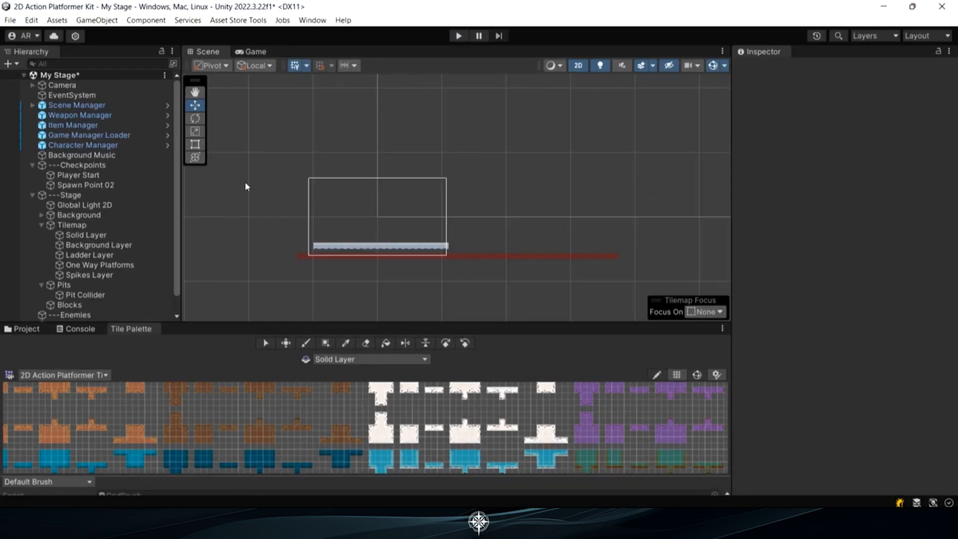
Paint a second horizontal floor strip on the Solid Layer, separated by a gap from the end of the first floor
middle_drag(455, 244, 433, 250)
scroll(430, 248, up, 2)
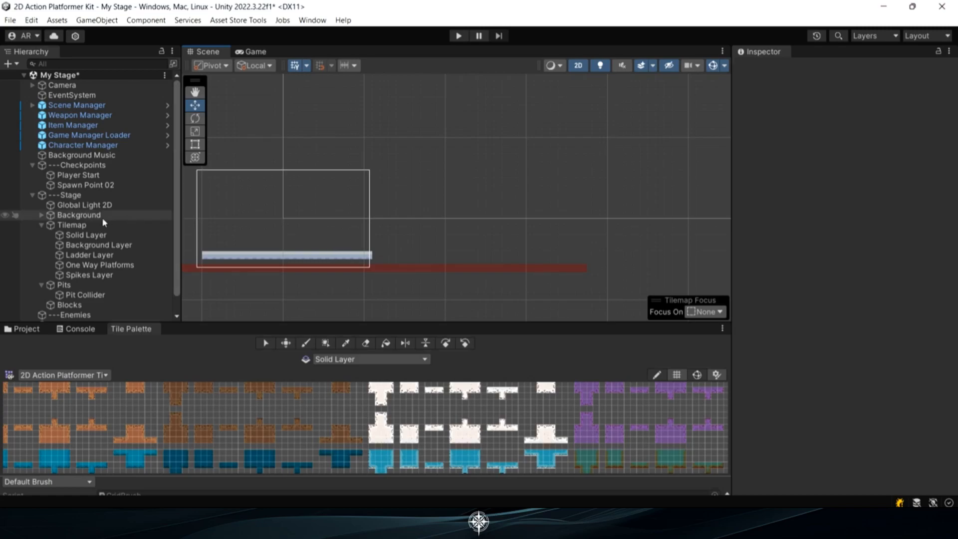
click(100, 235)
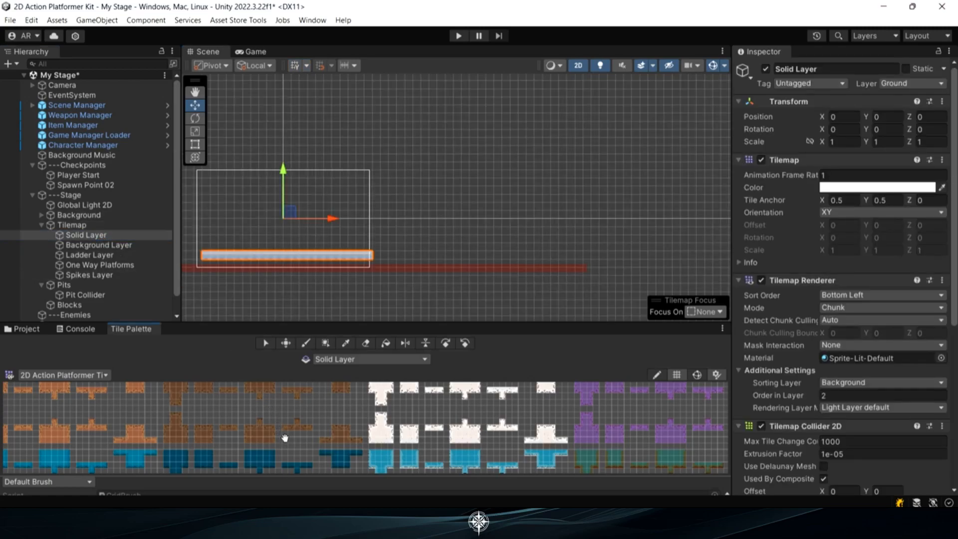
scroll(288, 419, down, 5)
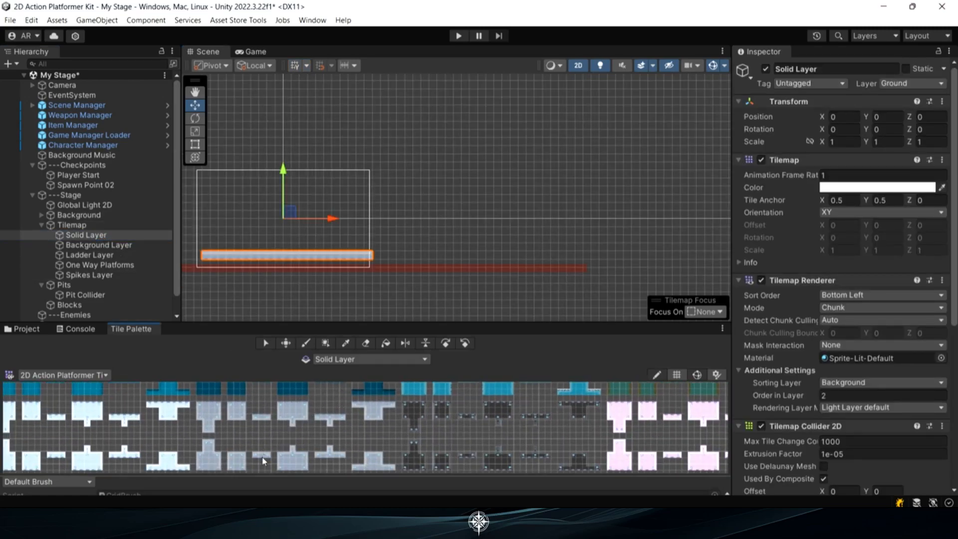
click(261, 454)
mouse_move(406, 255)
mouse_down()
mouse_move(474, 255)
mouse_move(474, 212)
mouse_up()
Box-fill a tall solid block on the Solid Layer at the far end of the second floor strip
click(200, 461)
click(325, 343)
mouse_move(473, 247)
mouse_down()
mouse_move(472, 165)
mouse_move(540, 168)
mouse_move(538, 247)
mouse_up()
click(538, 168)
click(242, 461)
click(237, 466)
click(237, 461)
drag(482, 175, 532, 240)
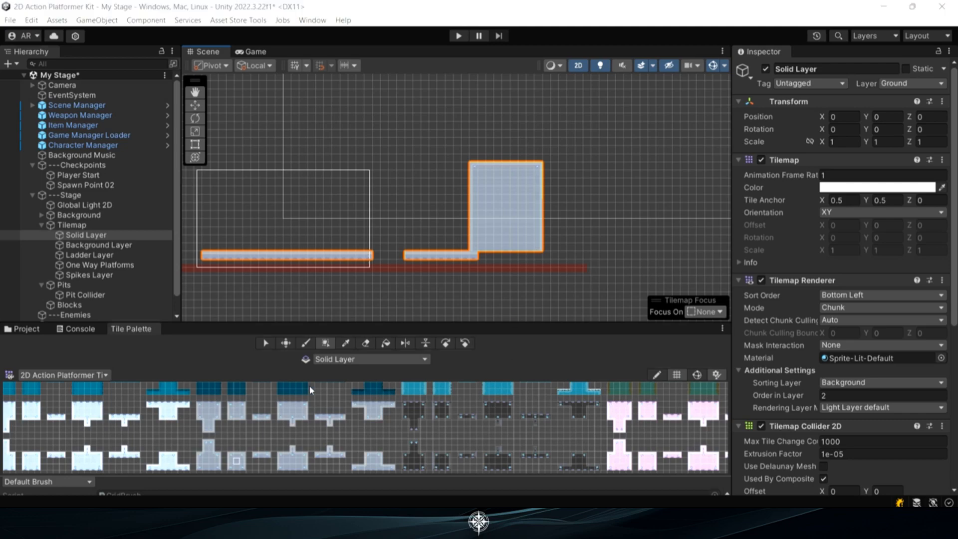
Fill a full-height ladder on the Ladder Layer along the tall block's left side, using the yellow ladder tile
scroll(448, 214, up, 3)
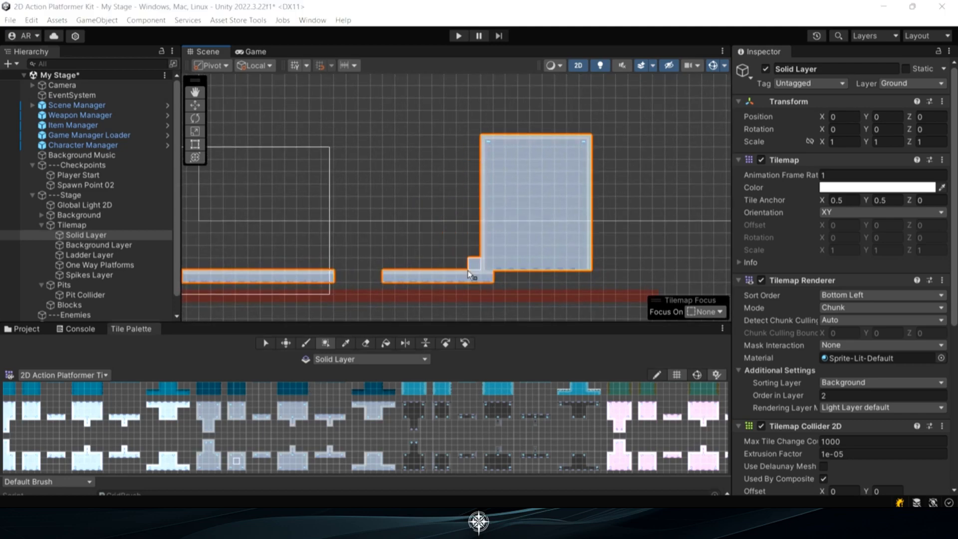
middle_drag(364, 249, 412, 248)
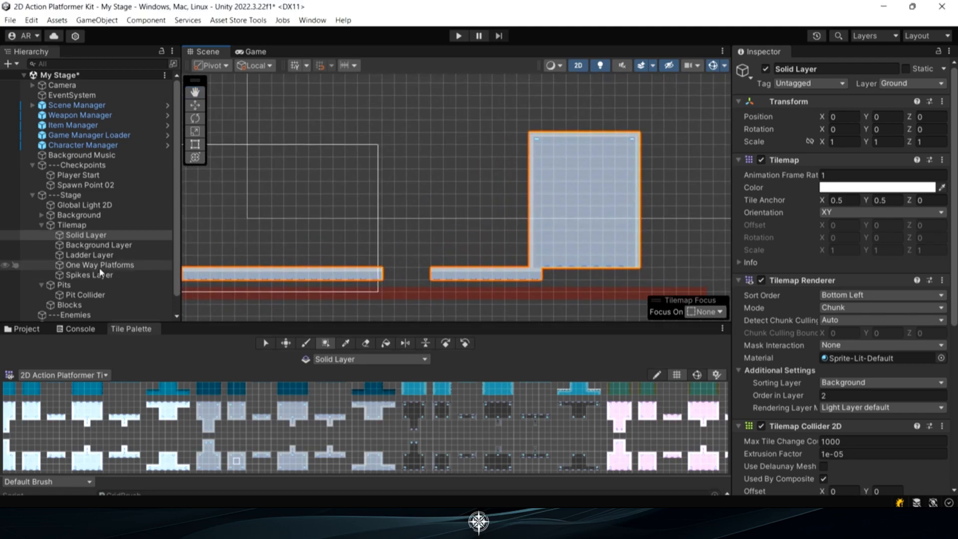
click(96, 258)
middle_drag(109, 418, 254, 518)
middle_drag(191, 411, 211, 476)
middle_drag(172, 398, 193, 482)
scroll(208, 415, up, 5)
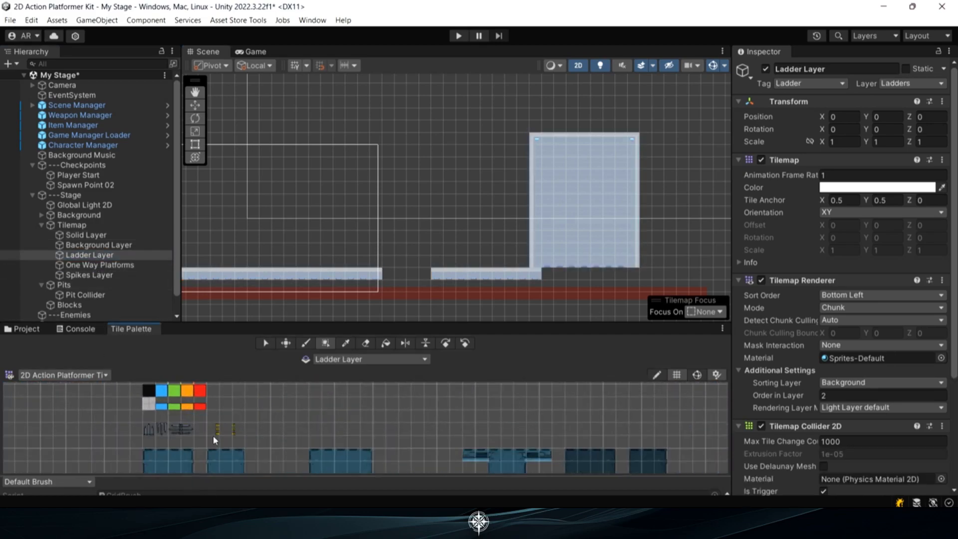
scroll(214, 434, up, 2)
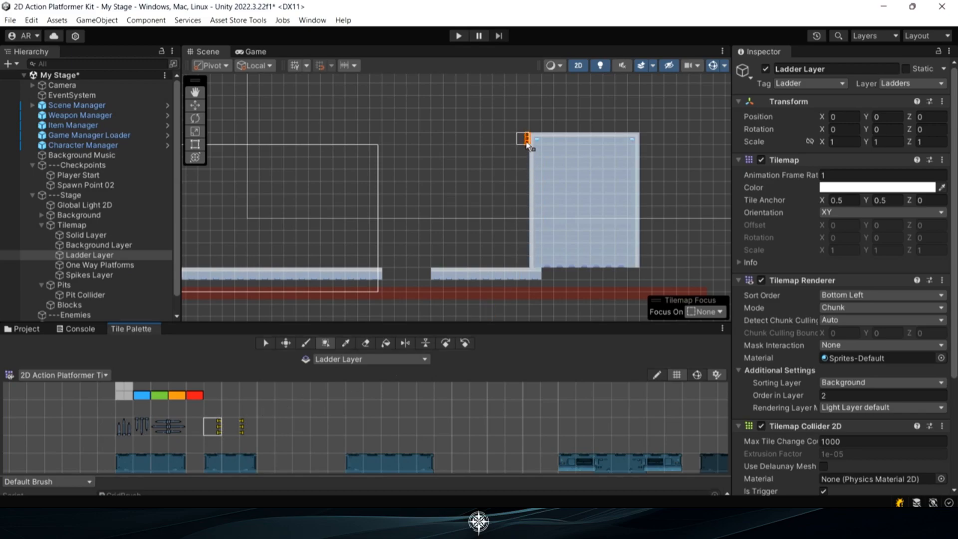
drag(527, 142, 525, 183)
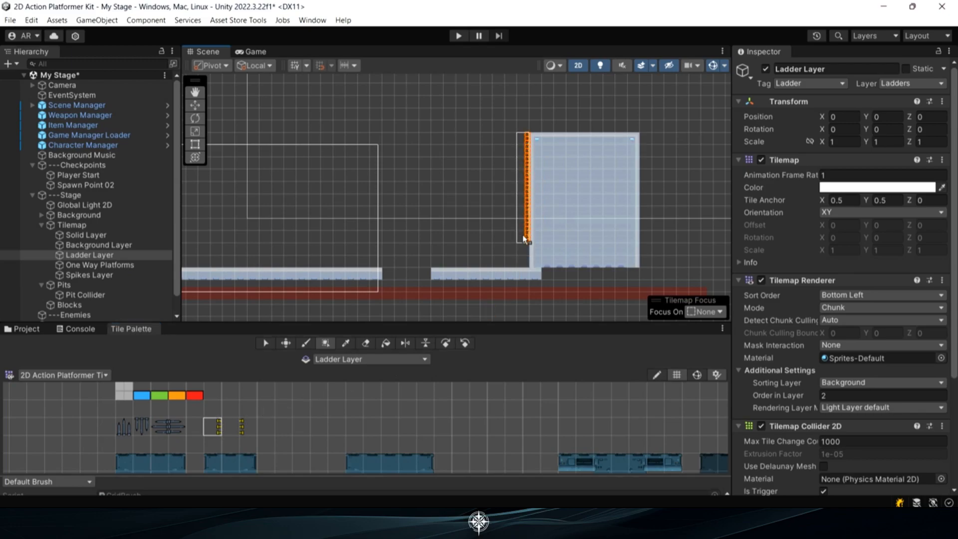
drag(522, 257, 522, 257)
Play-test the stage by jumping the gap, climbing the ladder and moving around on the block, and stop play mode
scroll(561, 248, down, 3)
middle_drag(561, 229, 498, 229)
scroll(534, 234, down, 1)
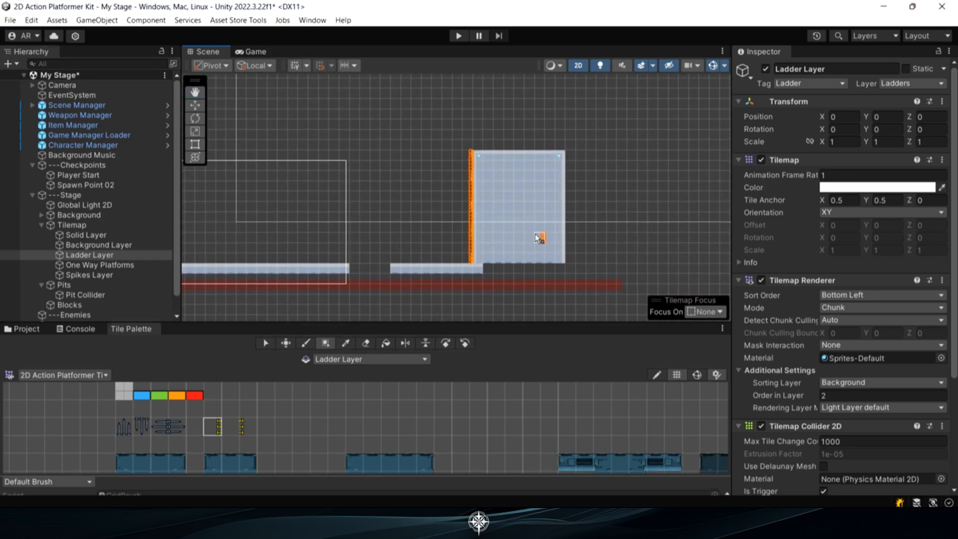
click(459, 36)
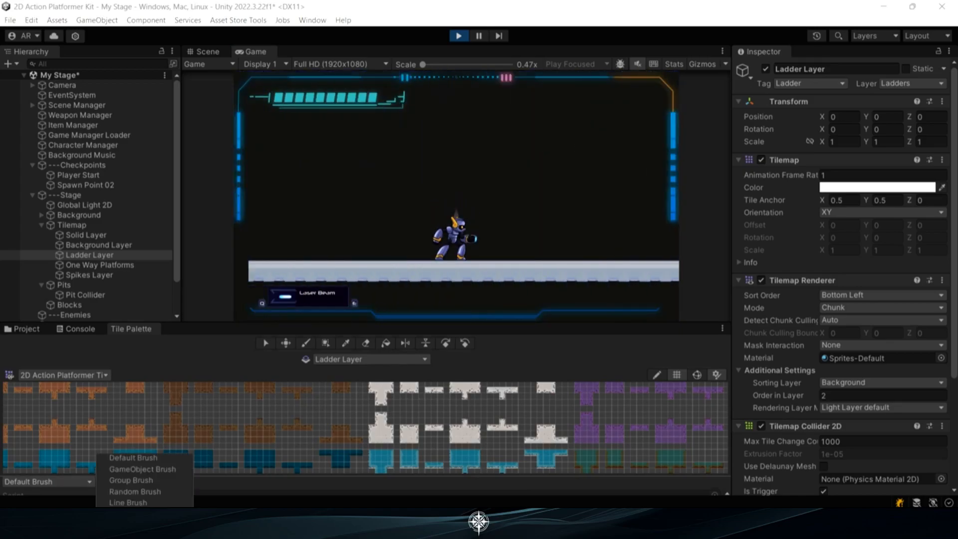
click(534, 304)
key(d)
key(space)
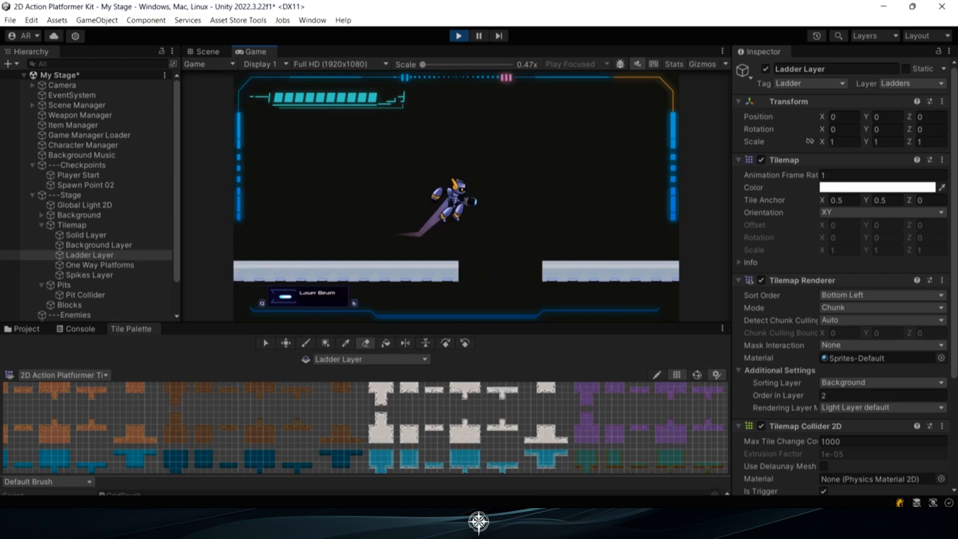
key(space)
key(space)
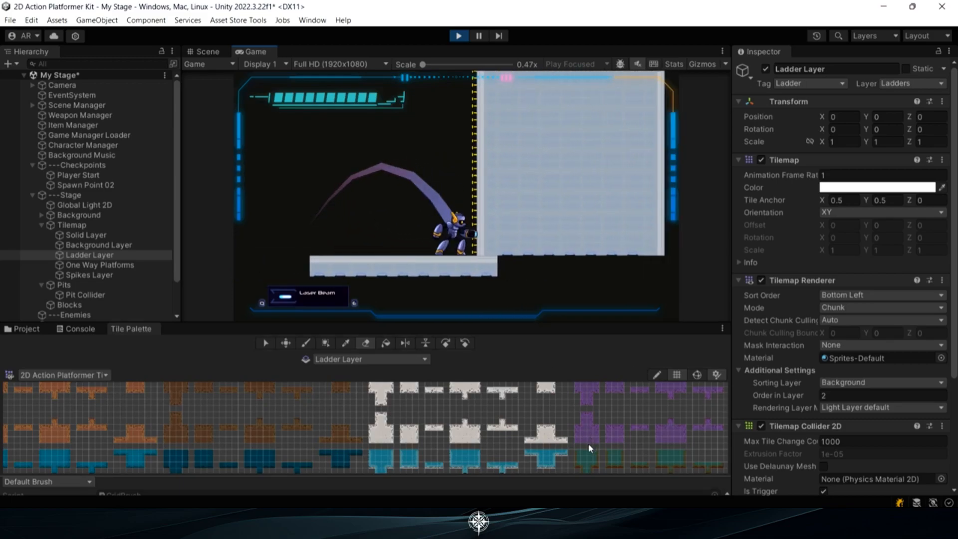
key(w)
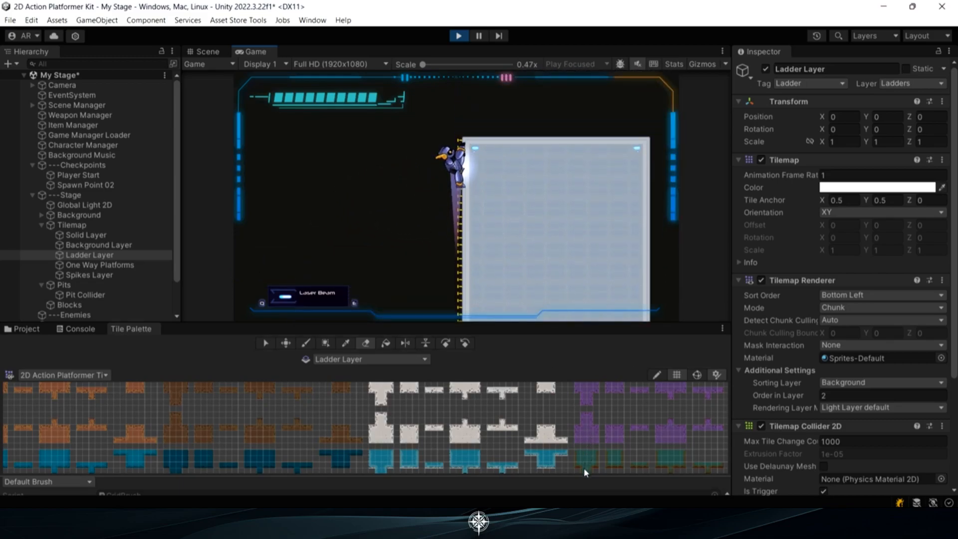
key(d)
key(a)
key(d)
key(a)
key(d)
key(space)
key(a)
key(d)
key(a)
click(458, 36)
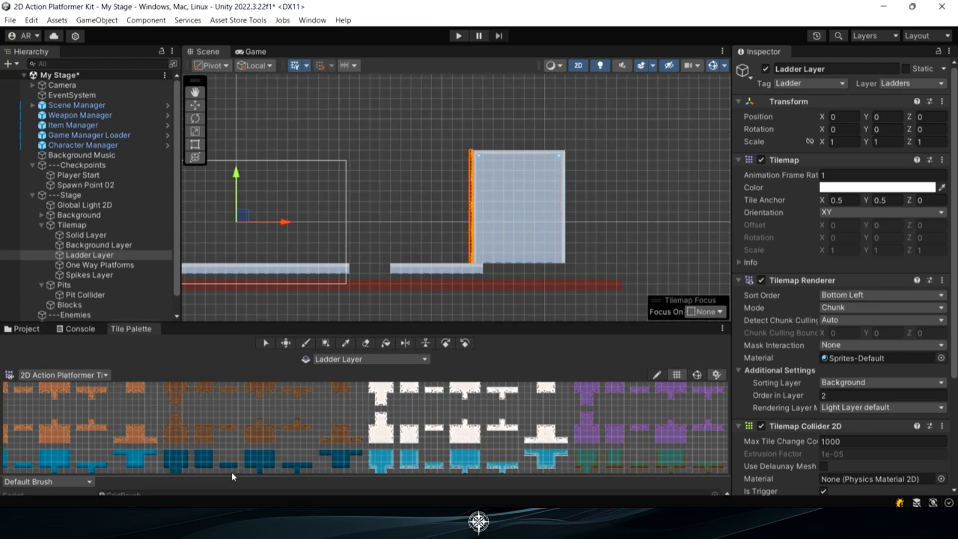
Place the Road Wheel Enemy Prefab from Prefabs > Enemies above the tall block and parent it under ---Enemies
click(38, 332)
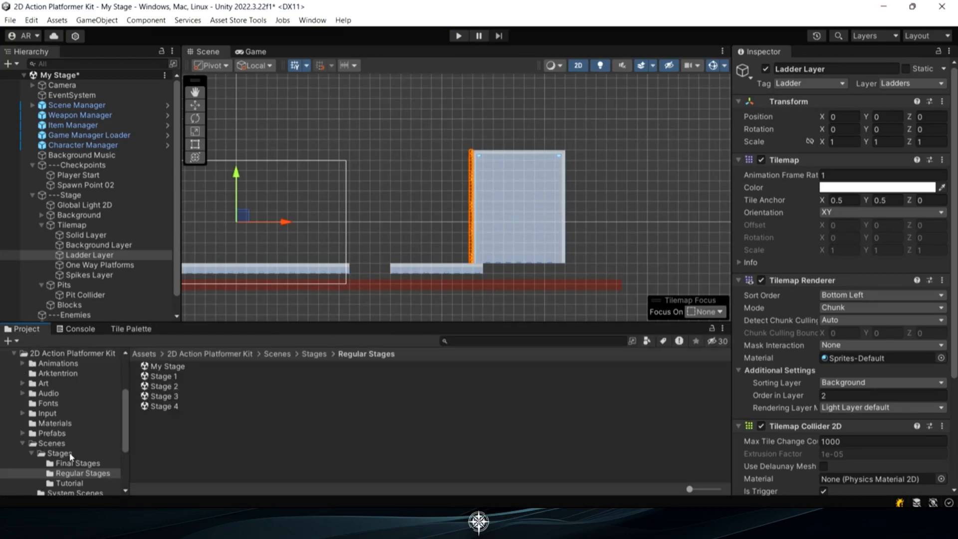
click(22, 433)
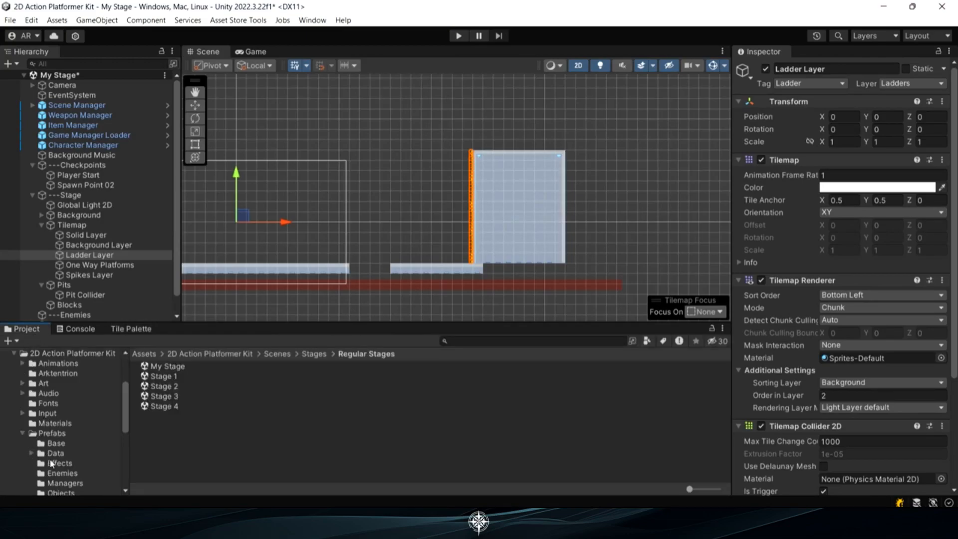
click(55, 474)
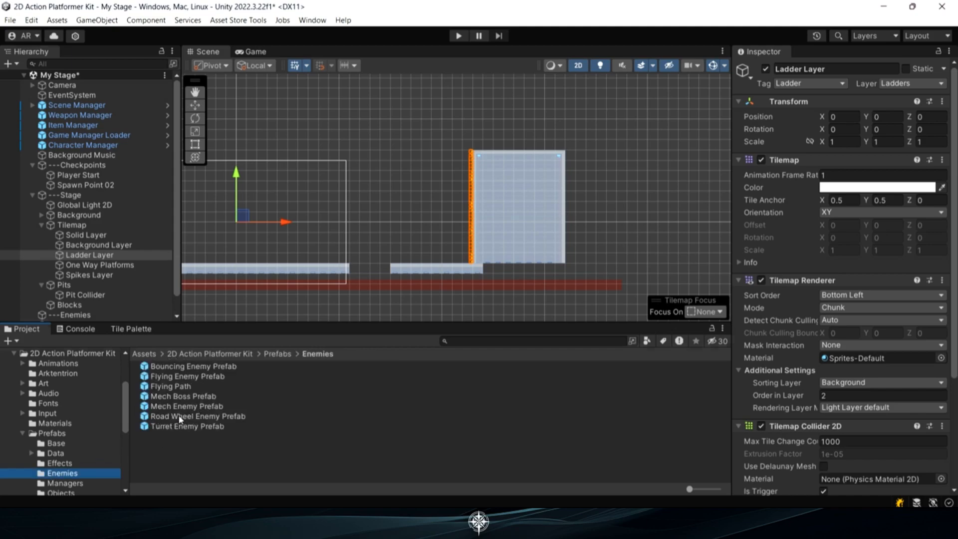
drag(179, 418, 505, 133)
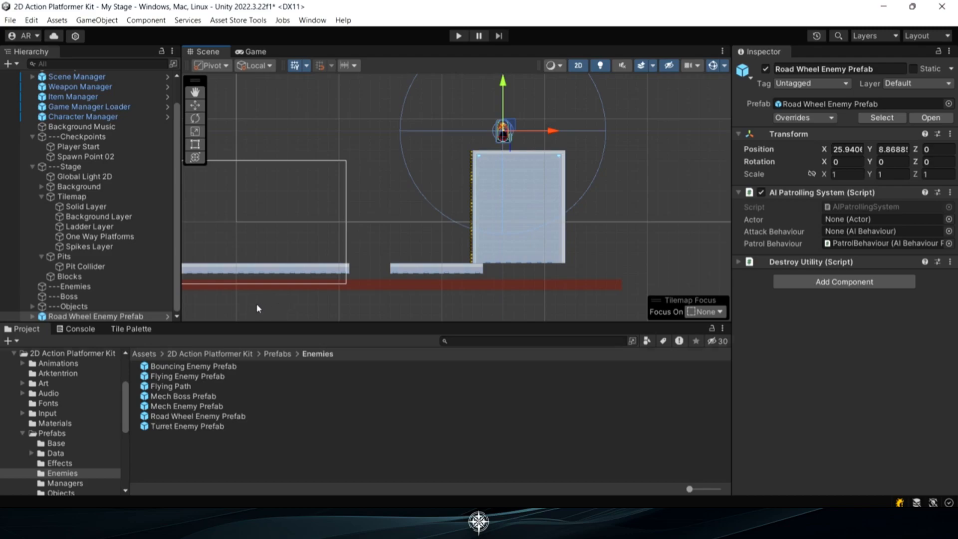
click(66, 317)
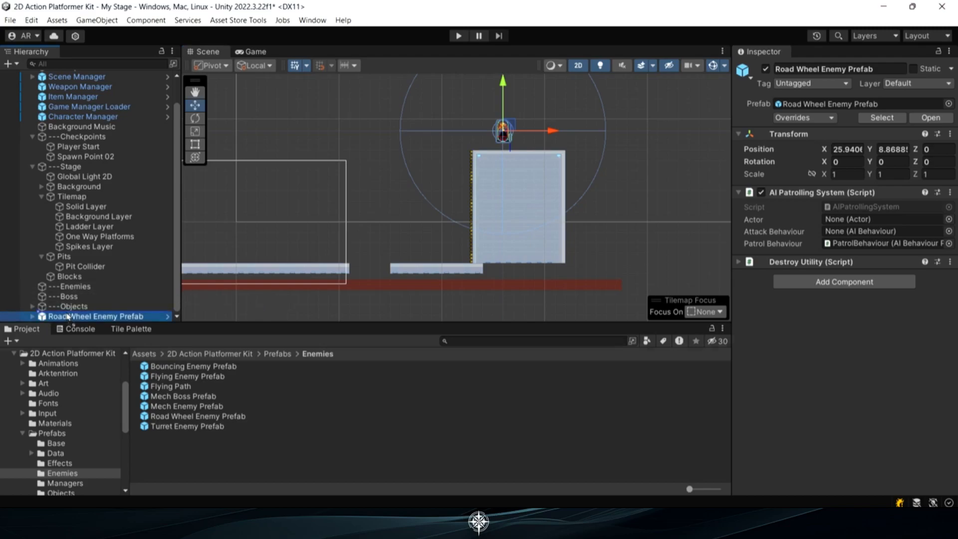
drag(70, 291, 70, 291)
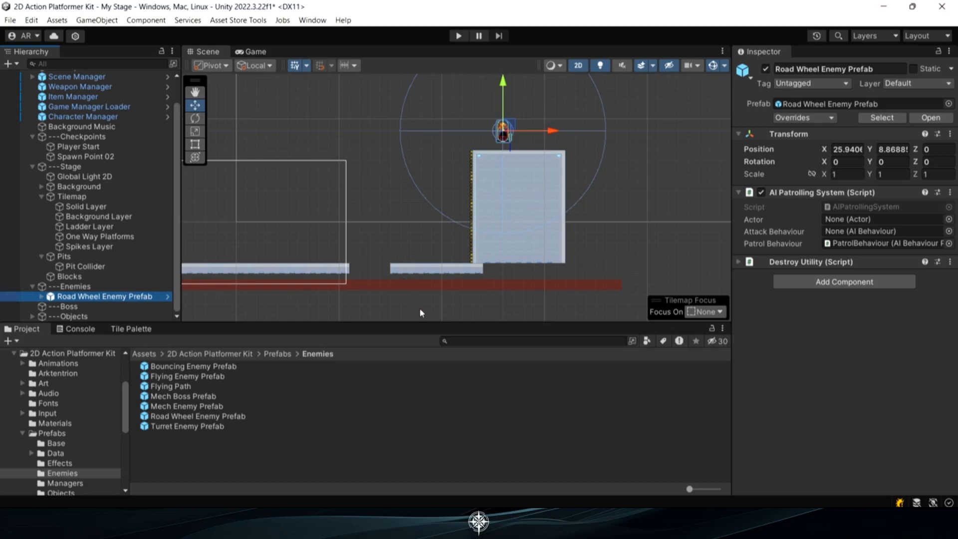
Play-test the road wheel enemy by taking the player to the top of the block, and stop play mode
click(459, 35)
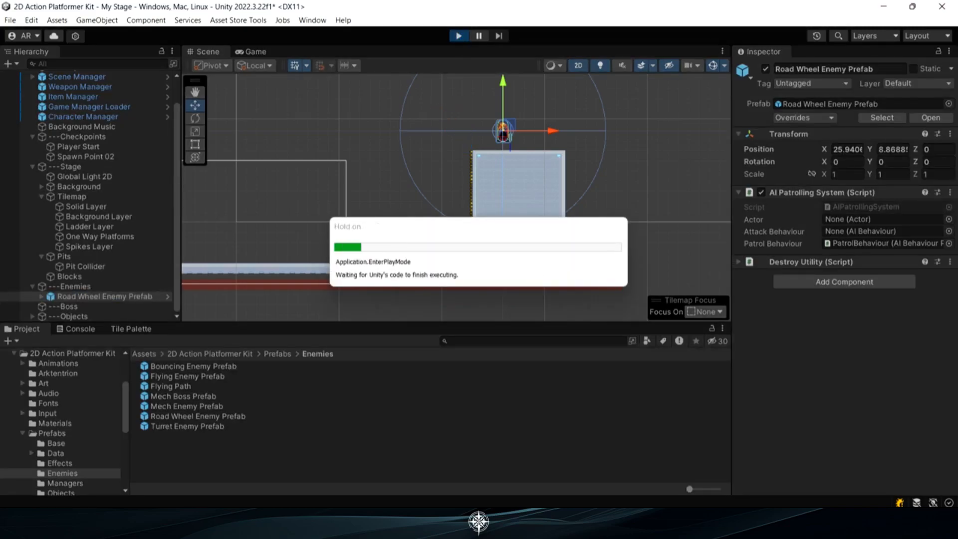
key(d)
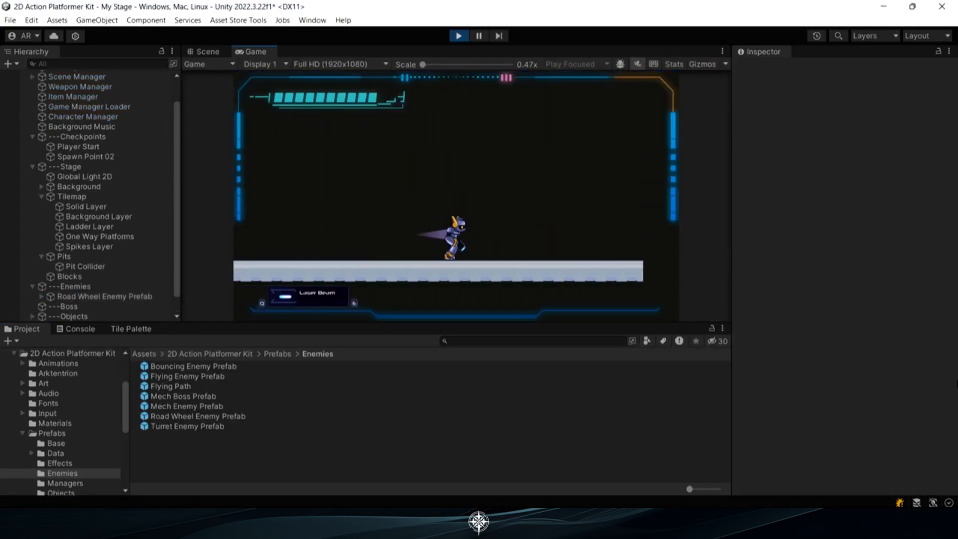
key(space)
key(space)
key(space)
key(d)
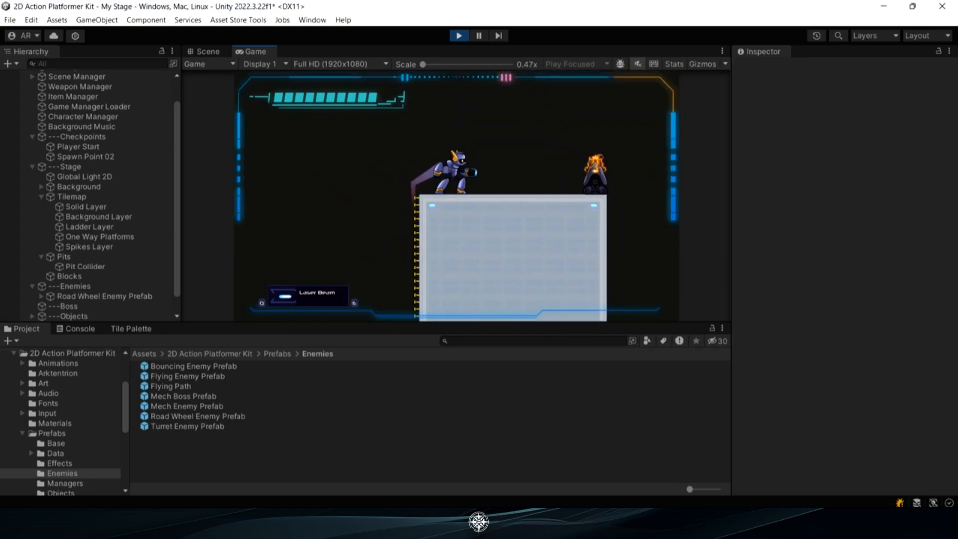
click(650, 416)
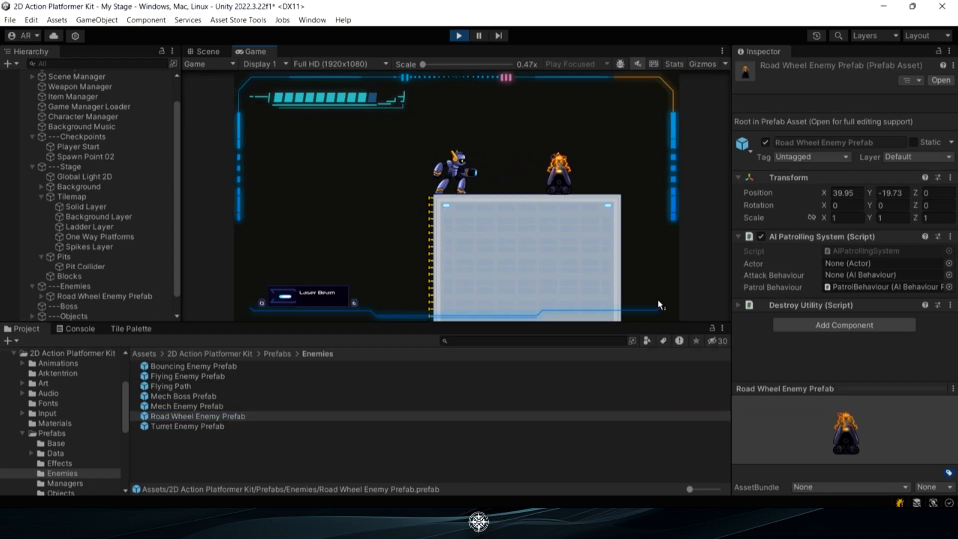
click(458, 36)
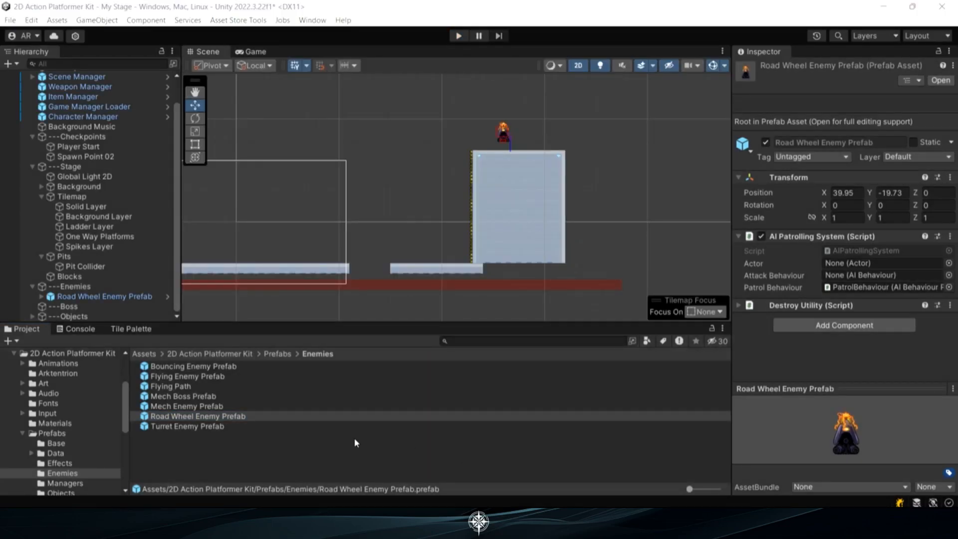
Paint a stepped walkway with two sunken sections on the Solid Layer, extending from the tall block's right side
middle_drag(504, 282, 359, 303)
click(95, 206)
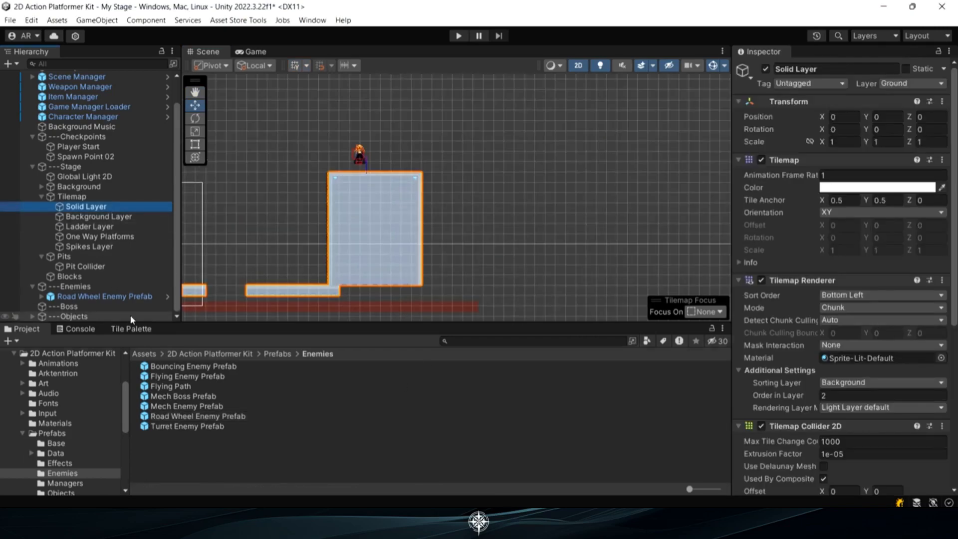
click(131, 328)
scroll(349, 450, down, 3)
click(249, 455)
mouse_move(425, 195)
mouse_down()
mouse_move(469, 182)
mouse_move(516, 199)
mouse_move(530, 182)
mouse_move(593, 176)
mouse_up()
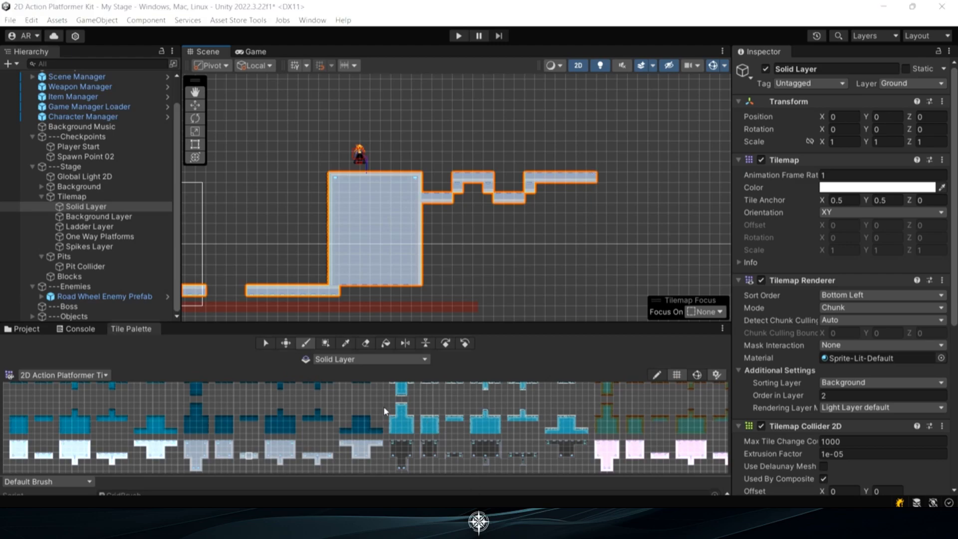
Paint upward-pointing spikes on the Spikes Layer, three tiles in each of the walkway's two sunken sections
scroll(496, 207, up, 5)
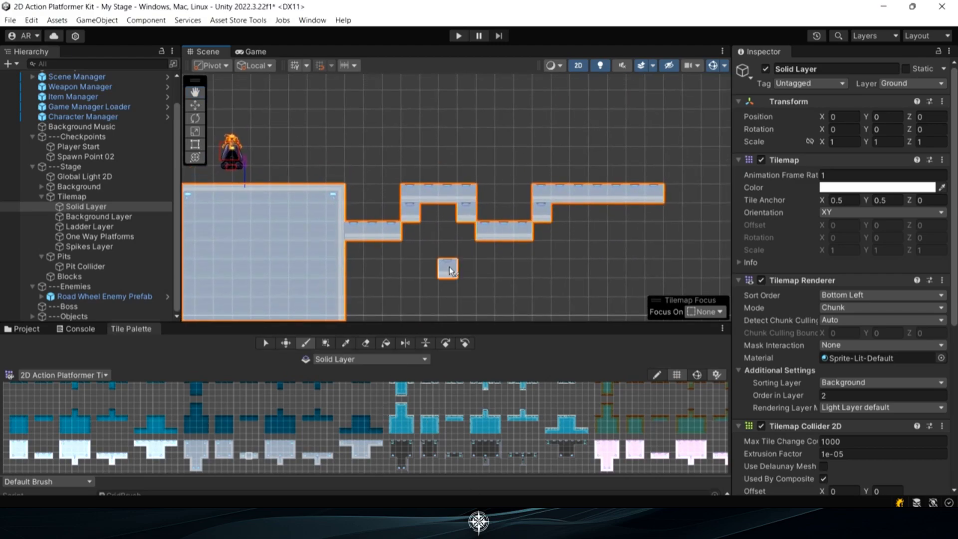
click(113, 247)
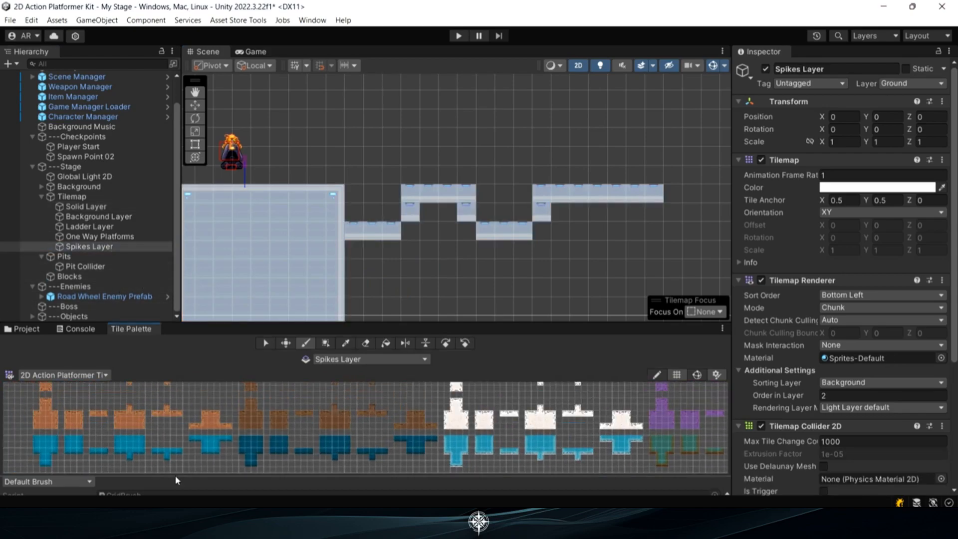
middle_drag(154, 400, 201, 473)
scroll(172, 445, up, 7)
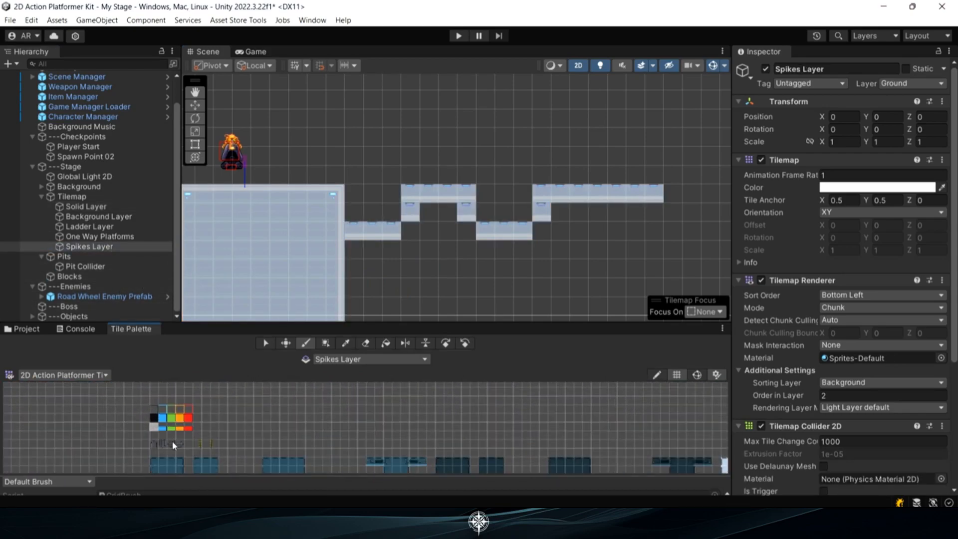
drag(368, 212, 392, 212)
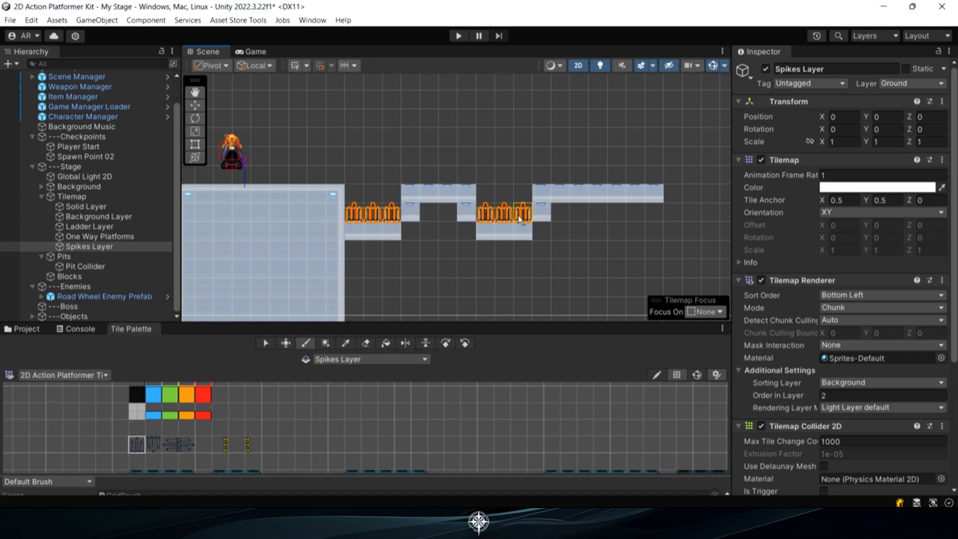
drag(518, 216, 516, 215)
Set the Spikes Collider's Objects To Destroy on the Spikes Layer to Player and Enemies
scroll(517, 215, down, 8)
middle_drag(548, 233, 519, 226)
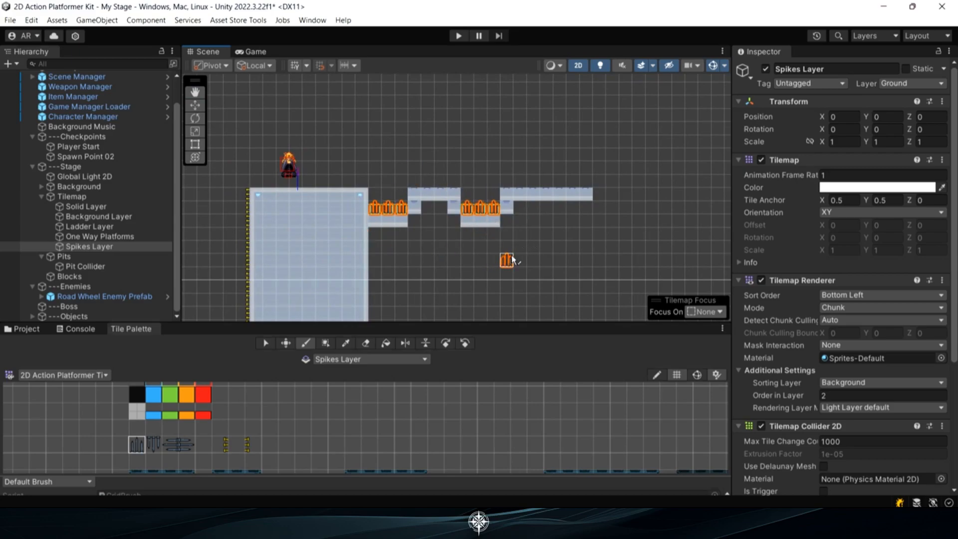
scroll(487, 227, up, 5)
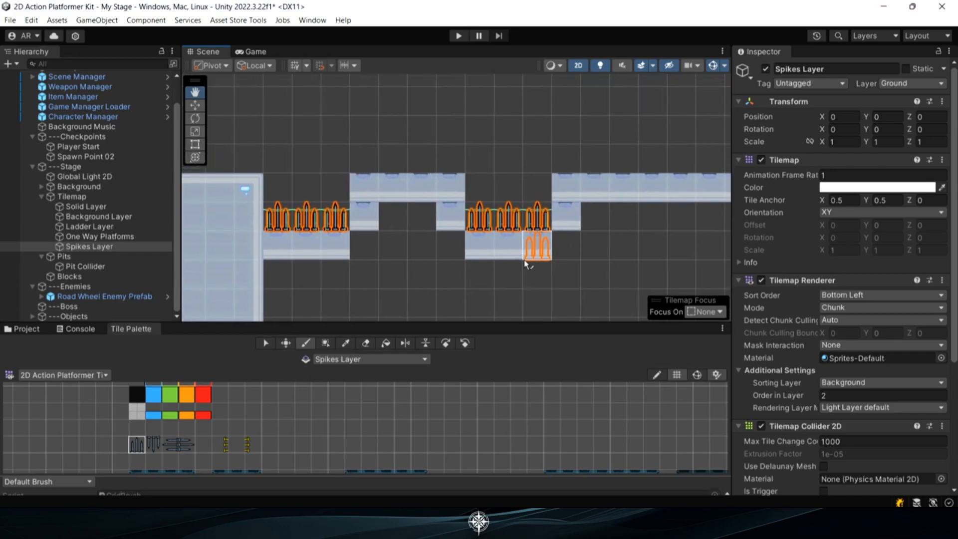
scroll(828, 339, down, 8)
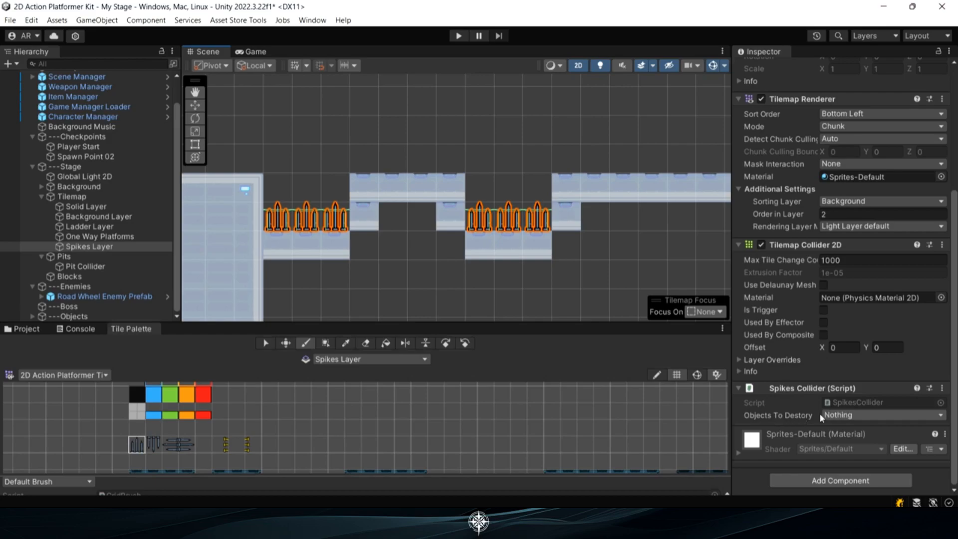
click(839, 416)
click(860, 178)
click(867, 310)
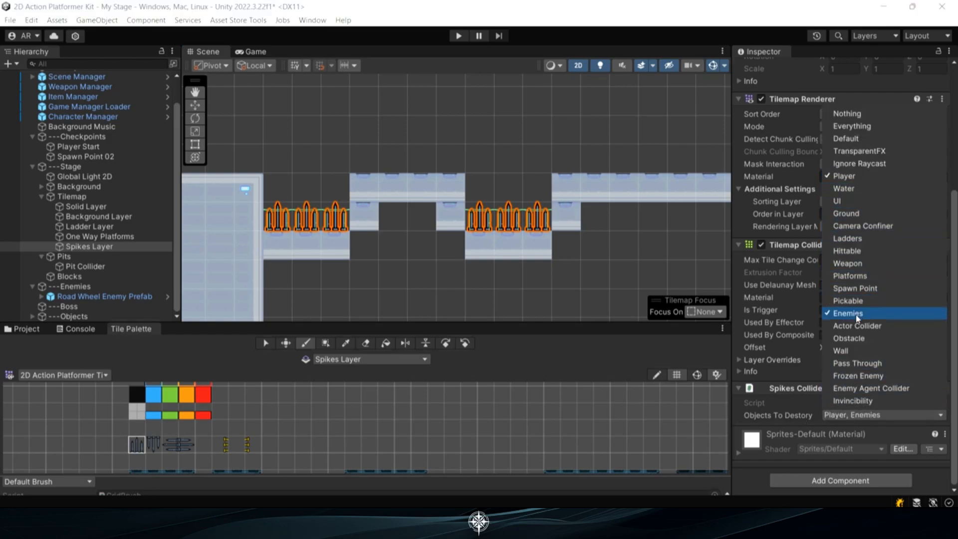
click(844, 417)
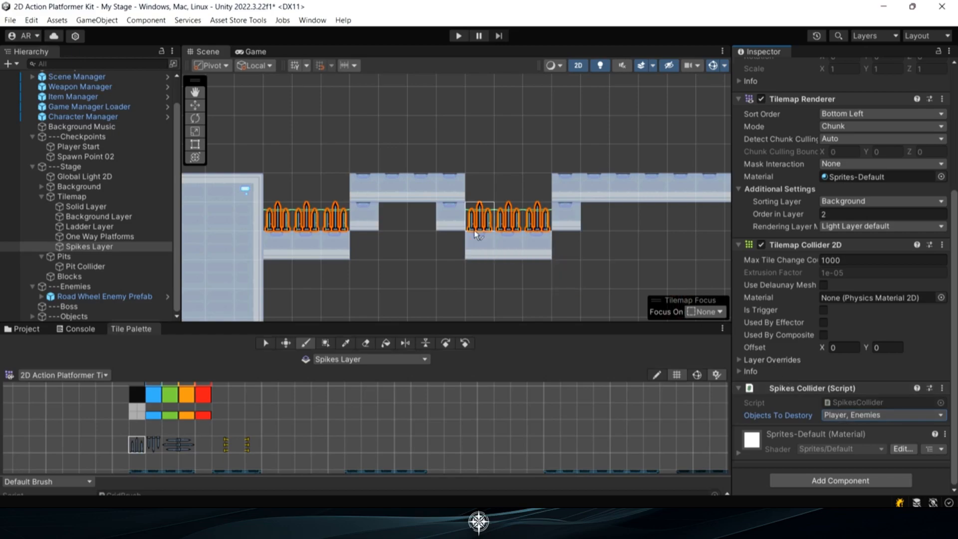
Play-test the stage by running the player across it to try the spikes, and stop play mode
scroll(471, 230, down, 3)
scroll(469, 227, down, 3)
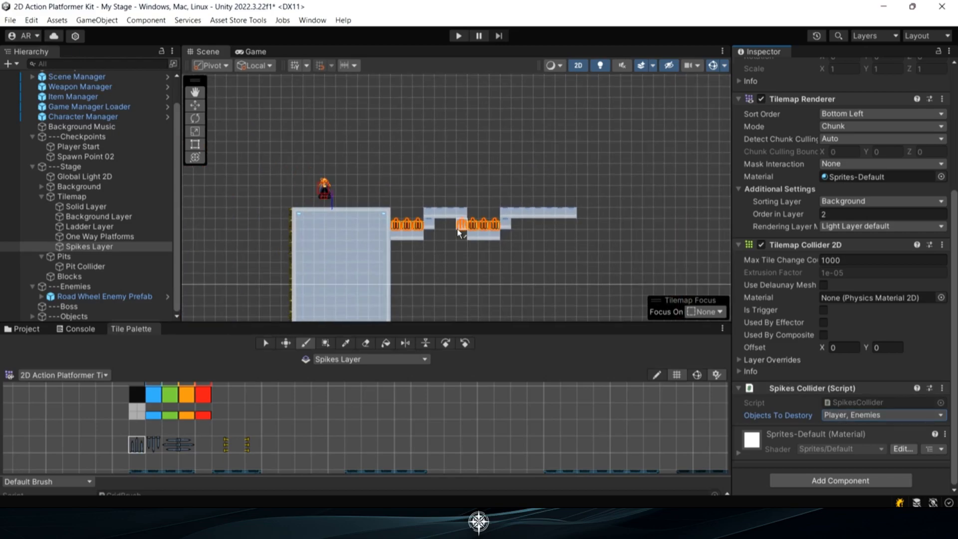
key(ctrl+p)
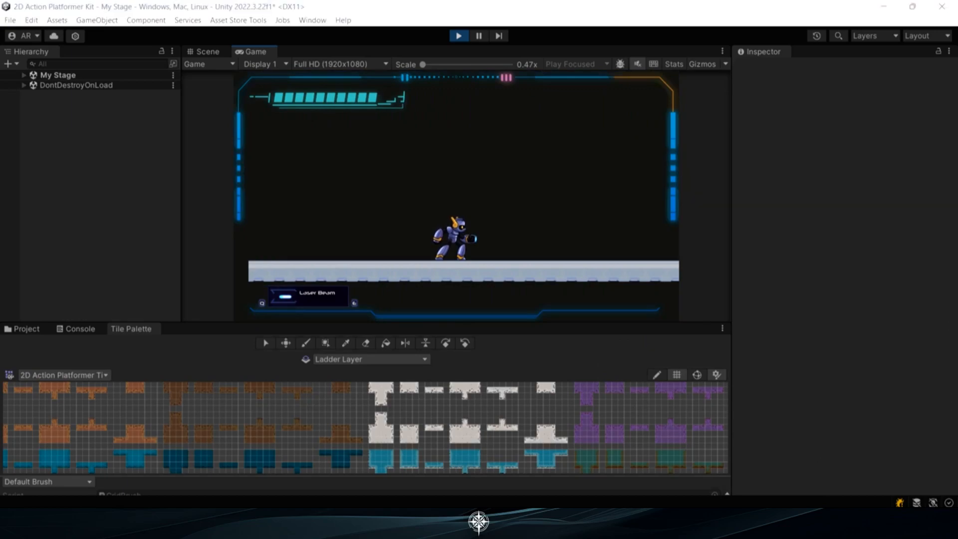
key(d)
key(shift)
key(a)
key(d)
click(458, 35)
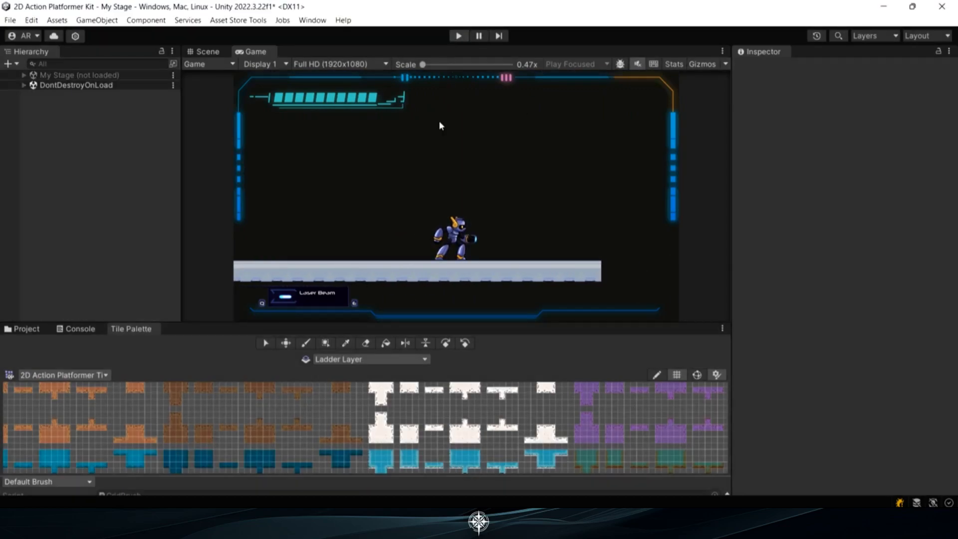
Paint three stacked blue platforms, each three tiles wide, on the One Way Platforms layer above the walkway's far end
scroll(426, 234, up, 3)
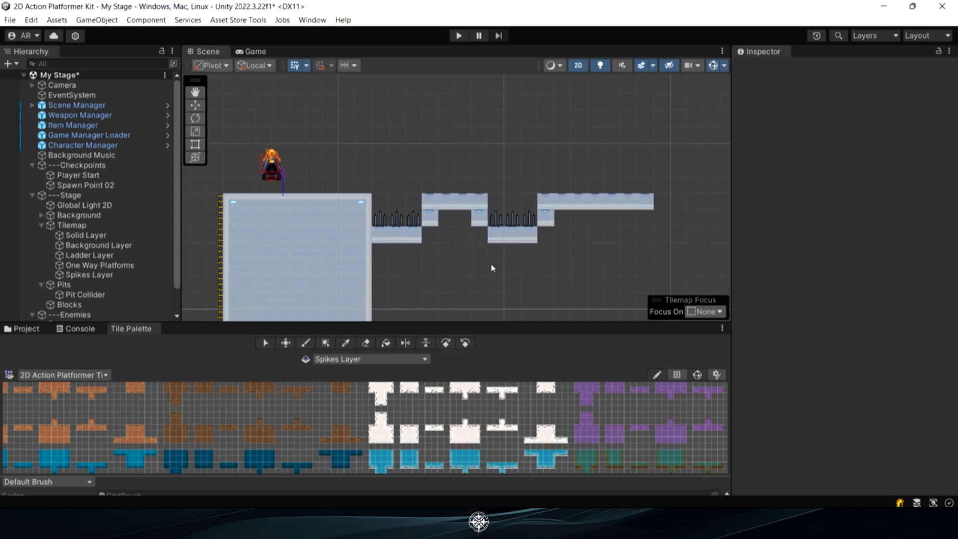
scroll(490, 262, down, 3)
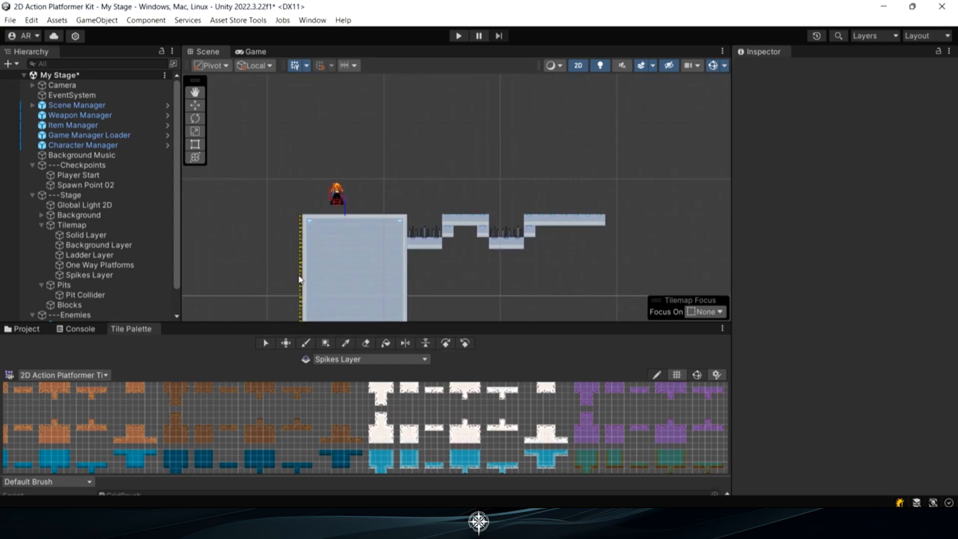
click(133, 267)
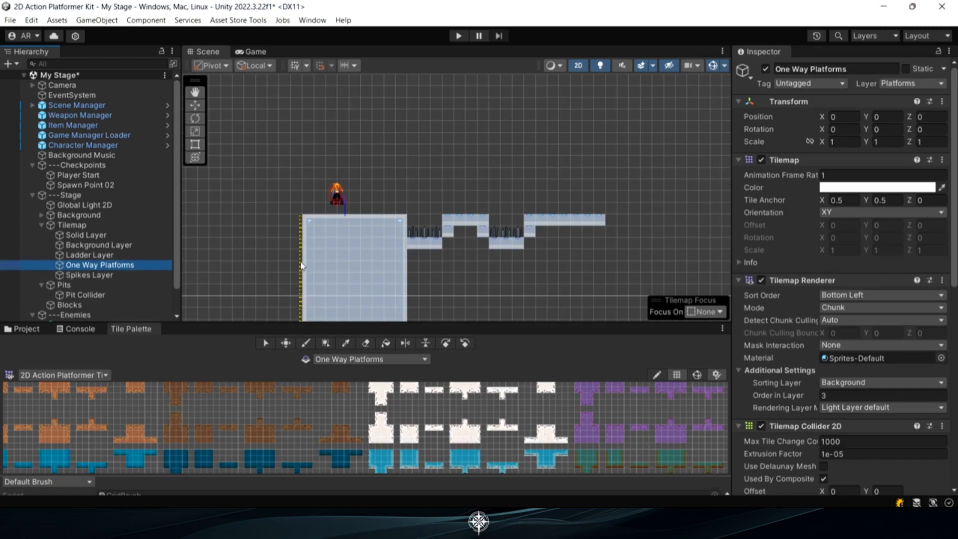
middle_drag(531, 234, 473, 255)
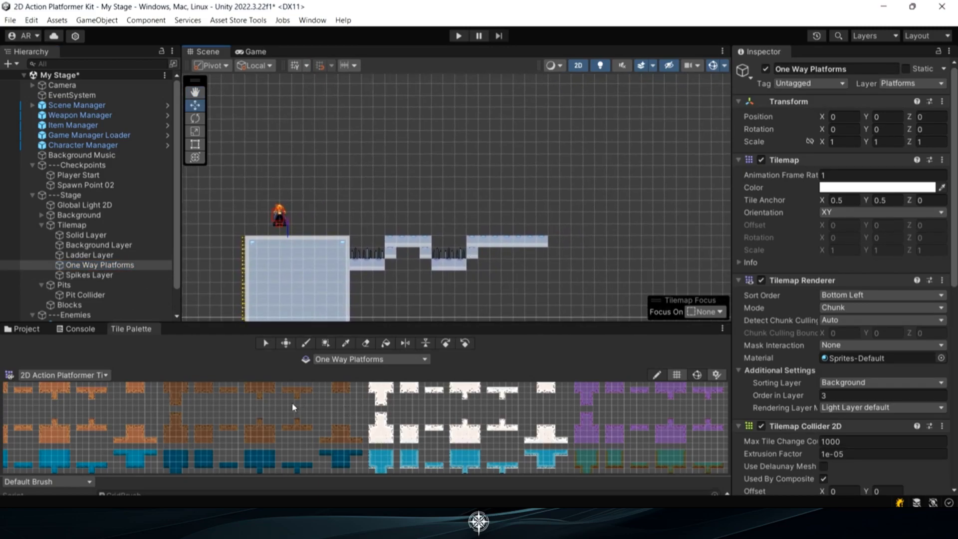
middle_drag(292, 402, 337, 456)
scroll(272, 444, up, 3)
click(253, 428)
scroll(501, 214, up, 2)
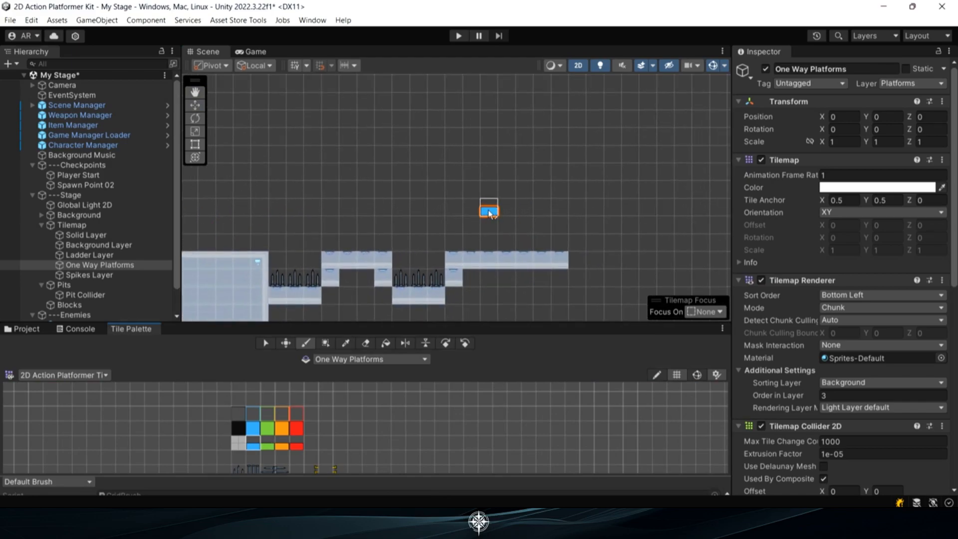
drag(501, 212, 523, 211)
drag(493, 158, 523, 158)
drag(488, 106, 524, 106)
Play-test the one-way platforms by jumping the player up through and between them, and stop play mode
scroll(519, 154, down, 2)
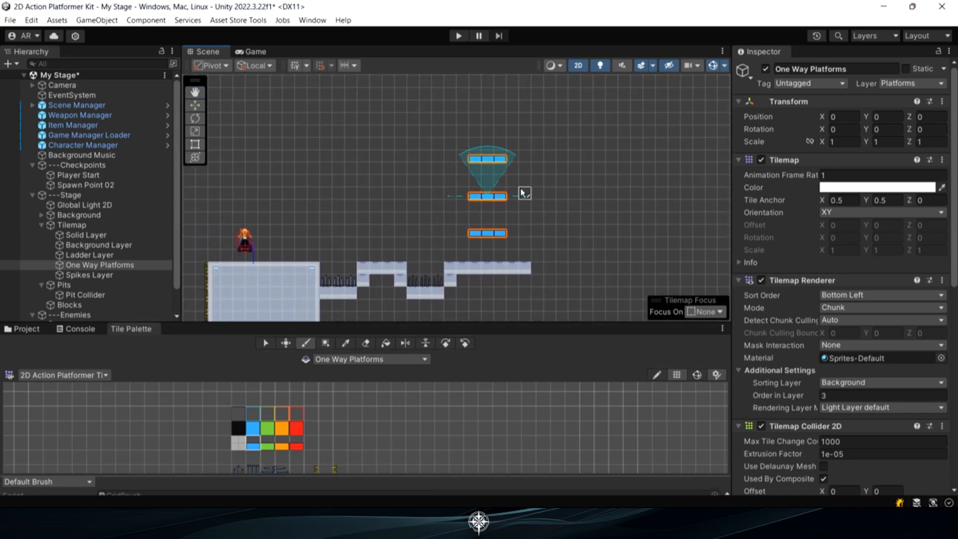
scroll(535, 252, down, 3)
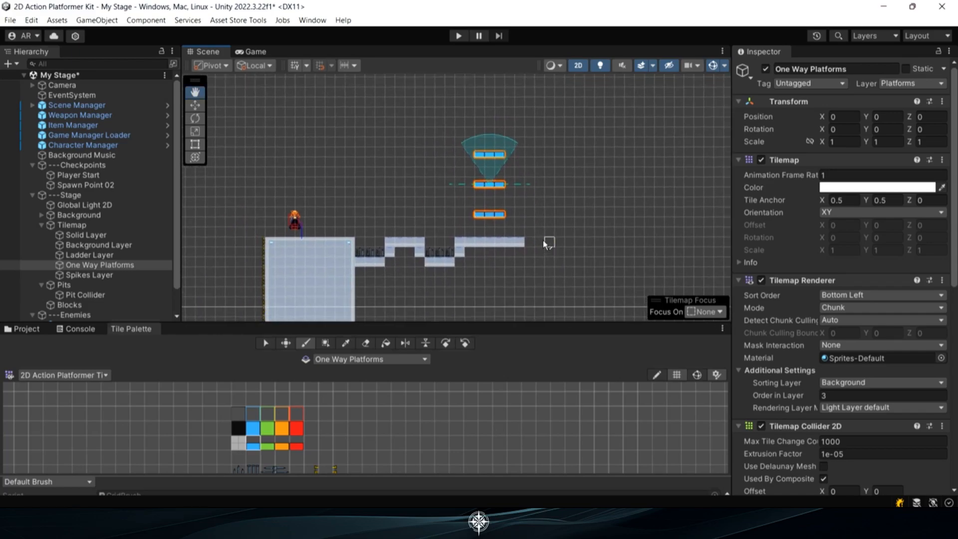
middle_drag(537, 237, 533, 258)
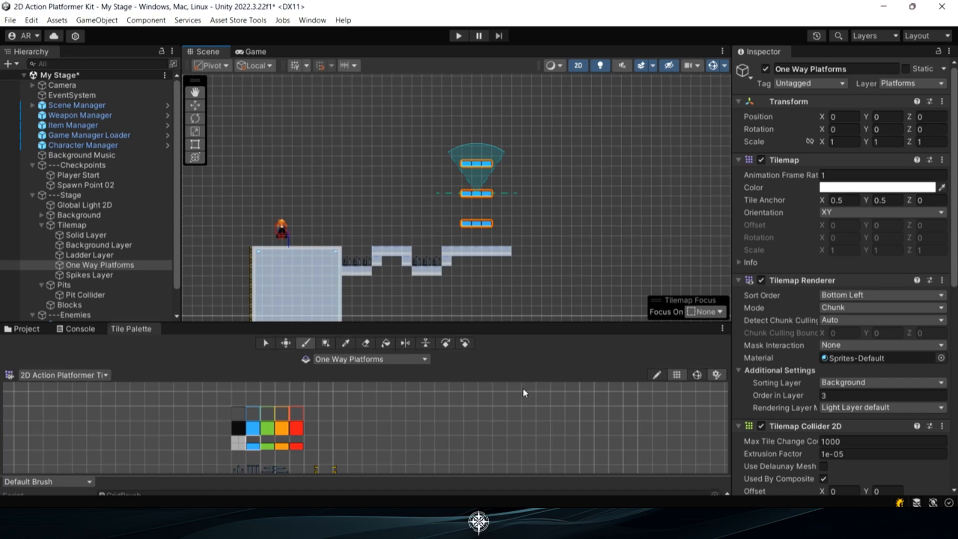
click(459, 35)
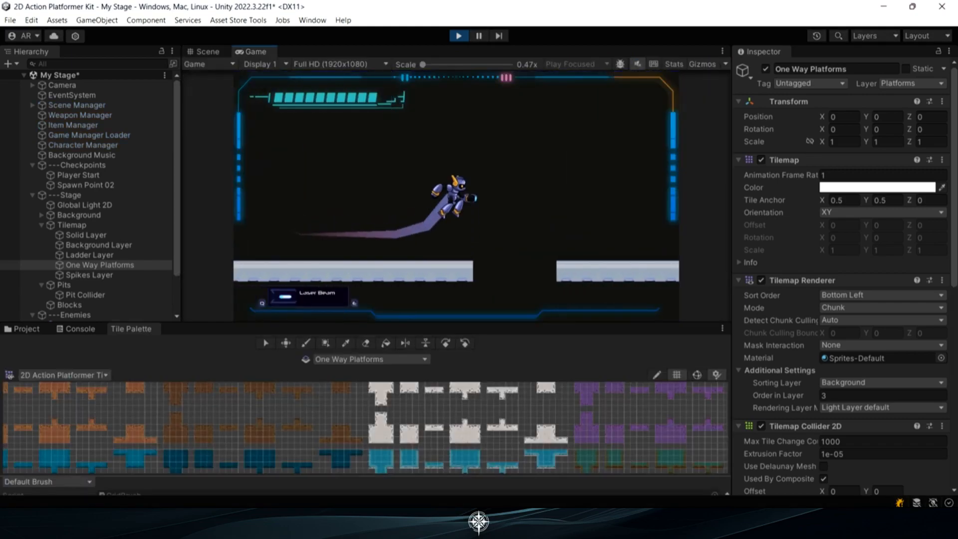
key(d)
key(a)
key(space)
key(space)
key(space)
key(d)
key(a)
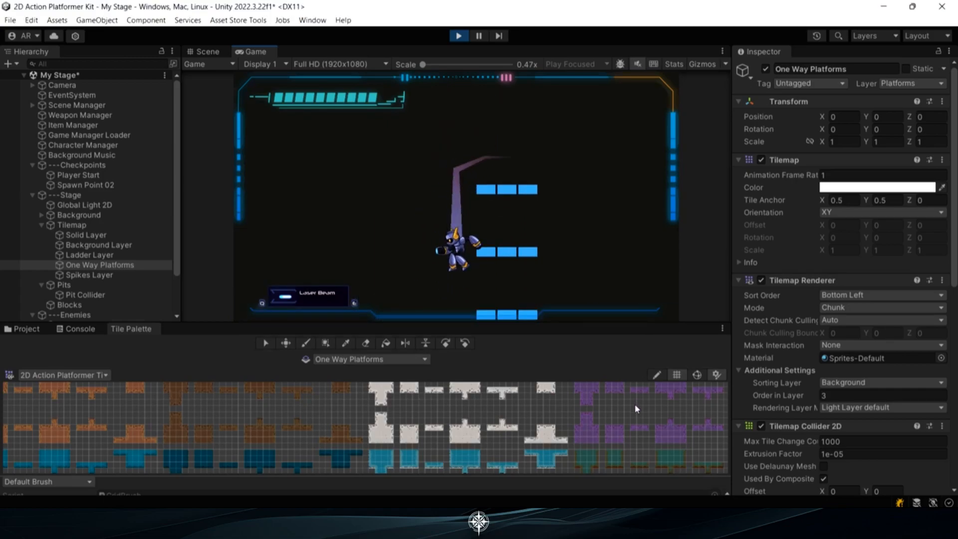
key(d)
key(space)
key(a)
key(d)
key(space)
key(a)
key(d)
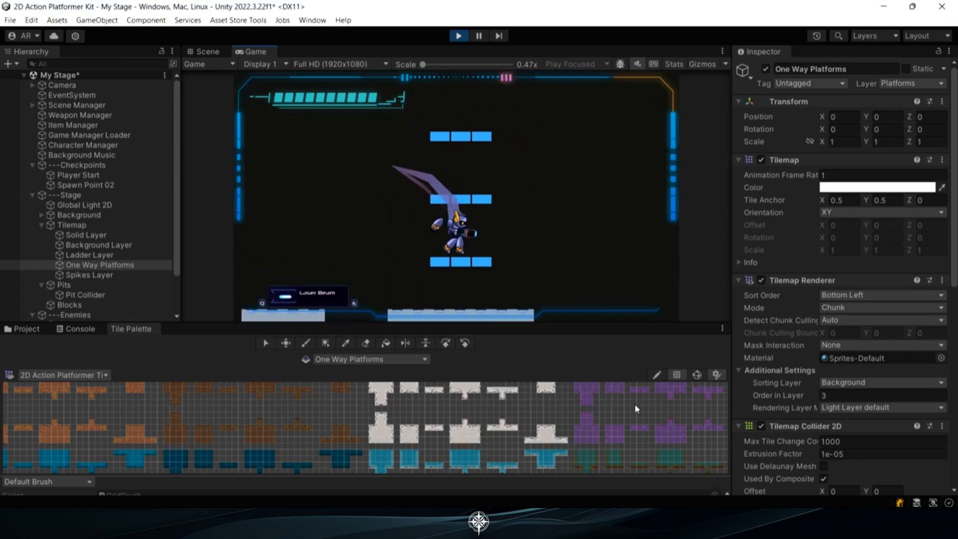
click(459, 35)
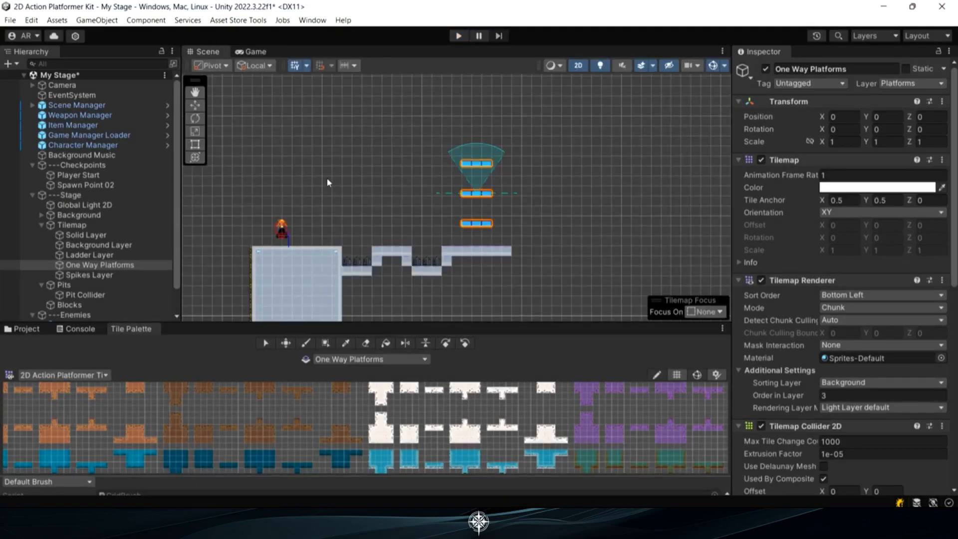
Fill a box of about 7 by 11 dark center tiles on the Background Layer behind the three one-way platforms
click(124, 248)
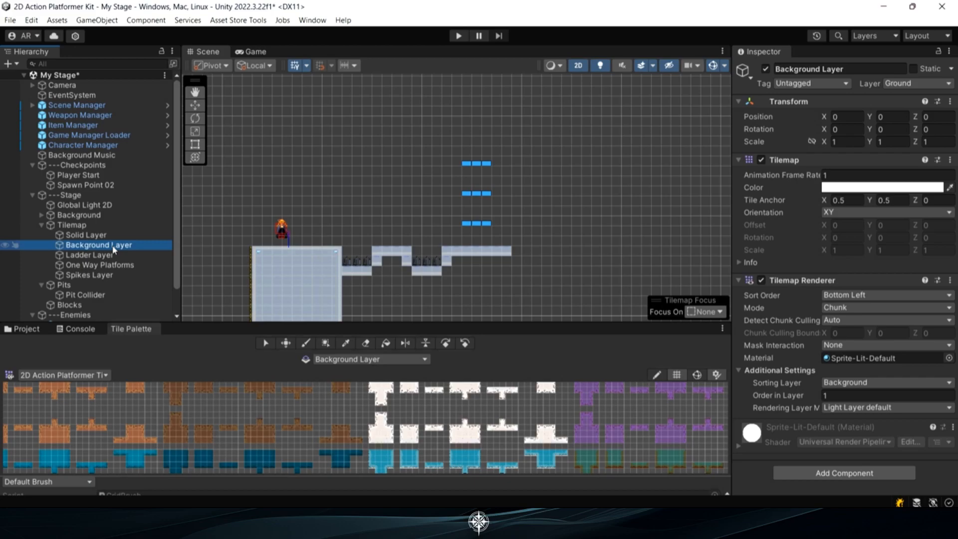
middle_drag(320, 453, 330, 312)
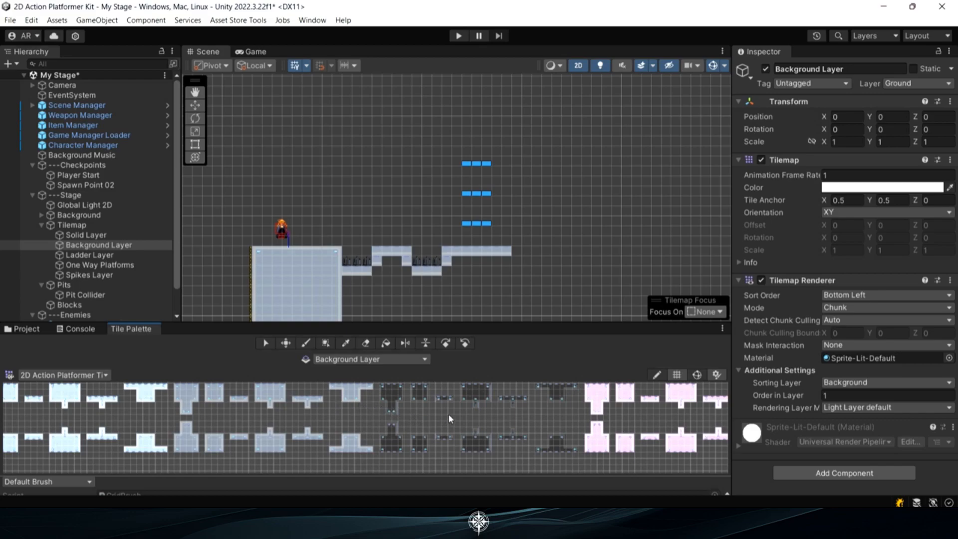
scroll(447, 414, up, 4)
middle_drag(465, 386, 444, 393)
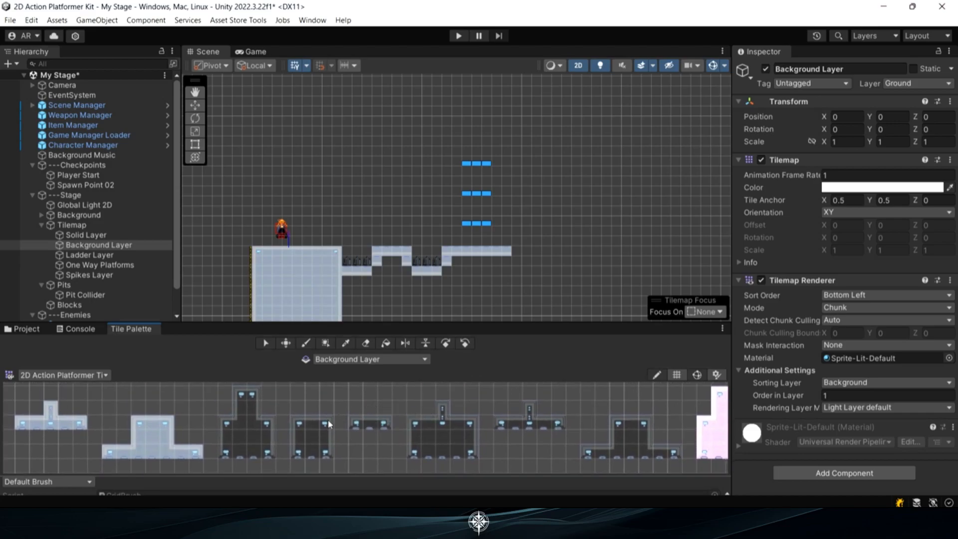
click(316, 435)
click(326, 343)
drag(443, 245, 509, 139)
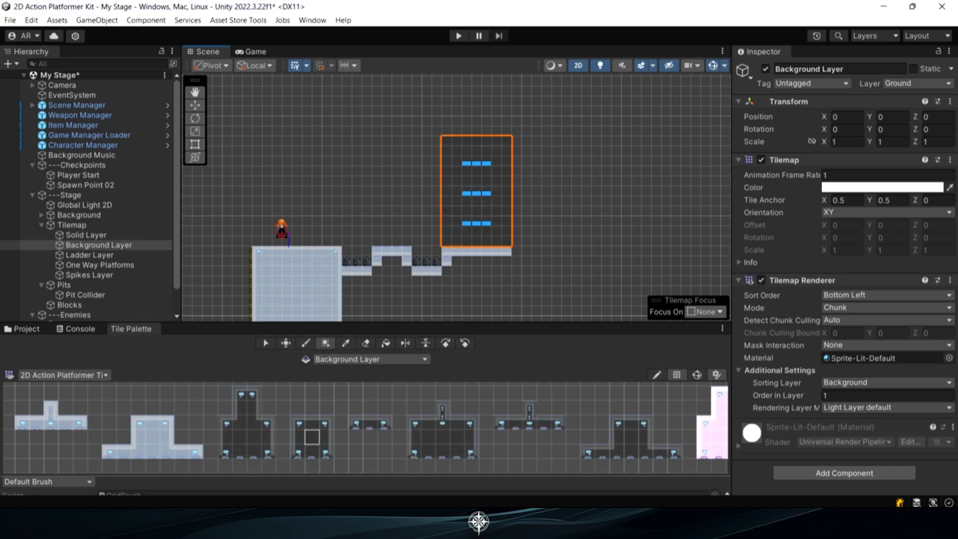
Frame the dark background box with its matching edge and corner tiles on all four sides
click(311, 422)
mouse_move(448, 141)
mouse_down()
mouse_move(497, 144)
mouse_move(505, 232)
mouse_move(456, 242)
mouse_move(448, 151)
mouse_up()
click(326, 423)
click(506, 142)
click(326, 437)
click(326, 451)
click(505, 241)
click(313, 450)
click(298, 450)
click(448, 242)
click(297, 437)
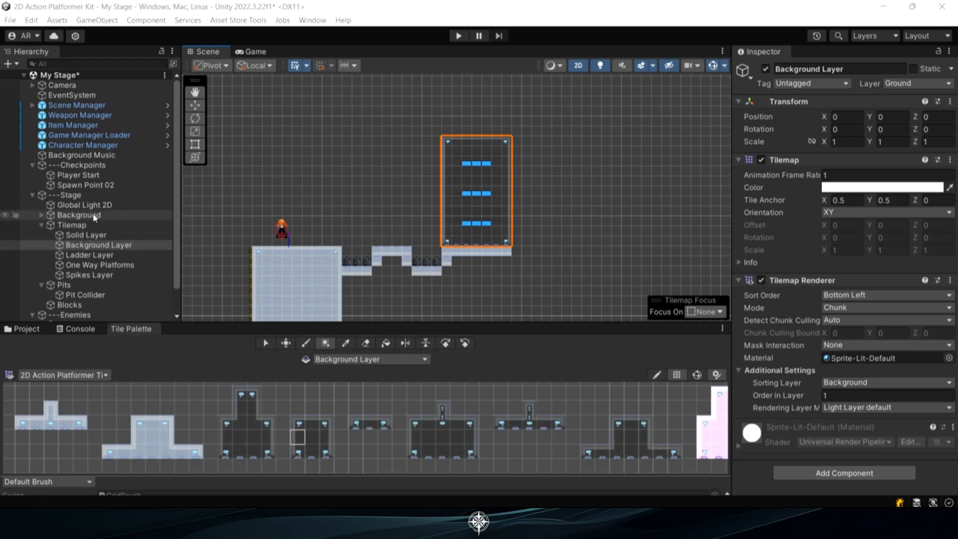
Expand the Background group with Layer 1 and Layer 2, and select Layer 1's Background 1-1 and Background 1-2
click(75, 215)
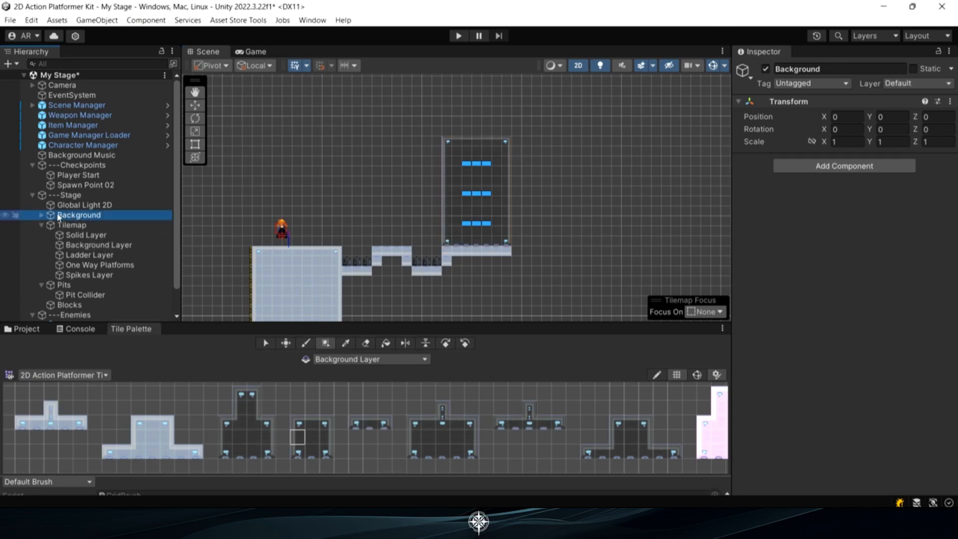
click(41, 215)
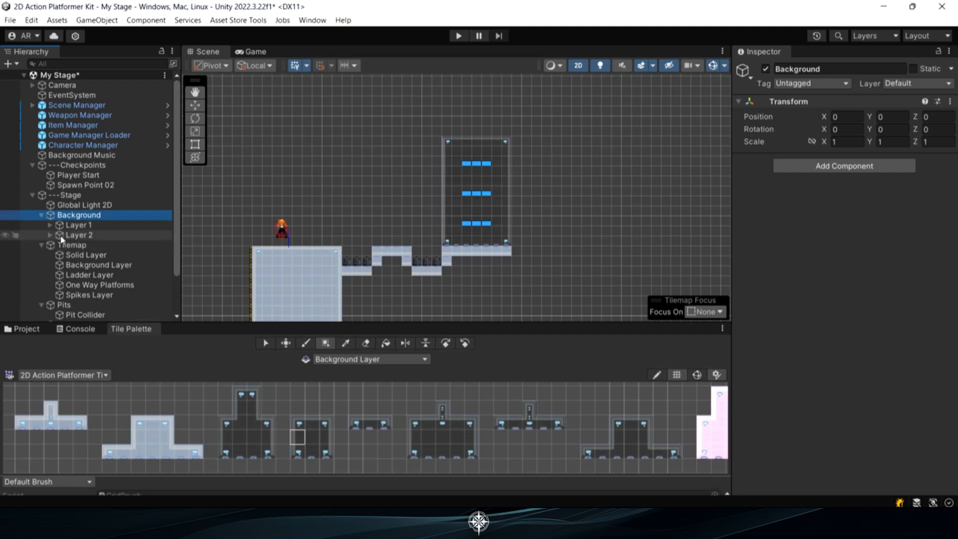
click(50, 225)
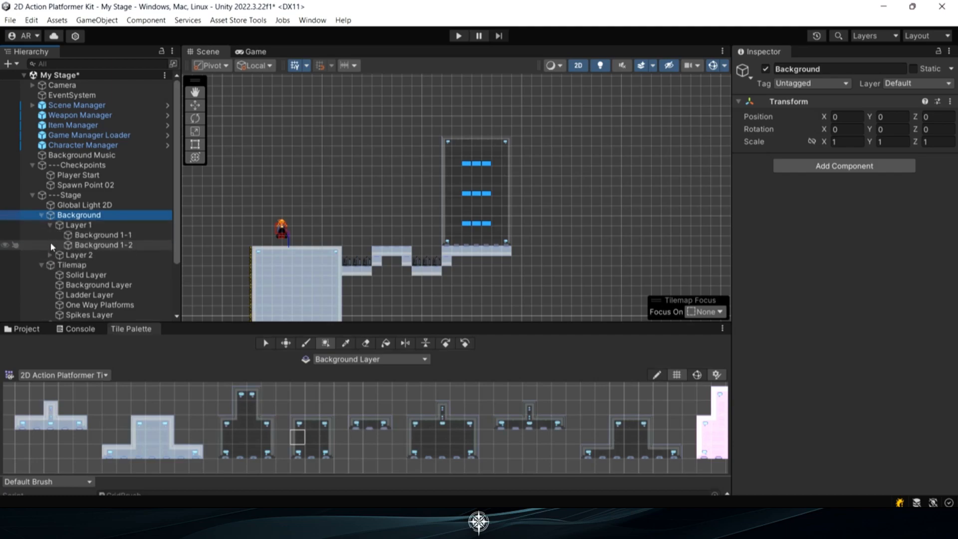
click(50, 255)
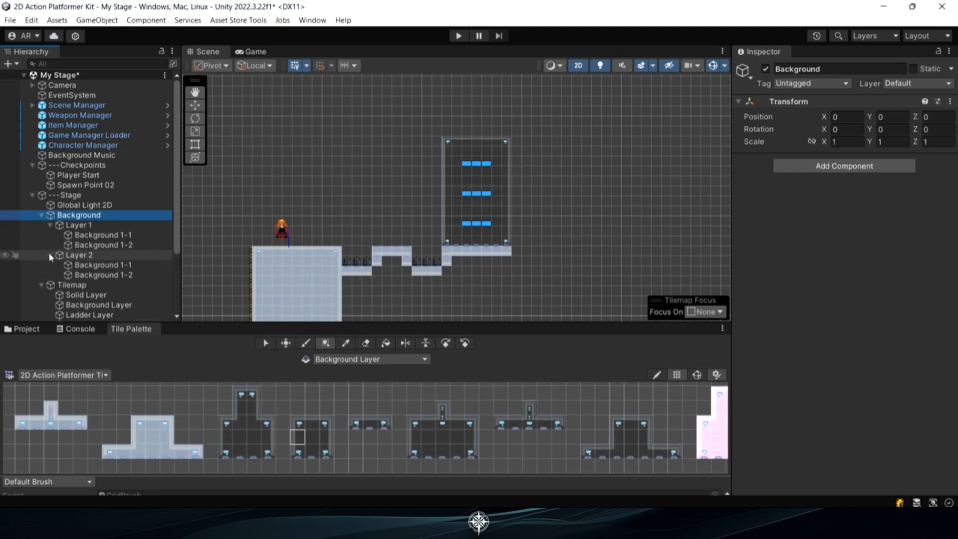
click(105, 235)
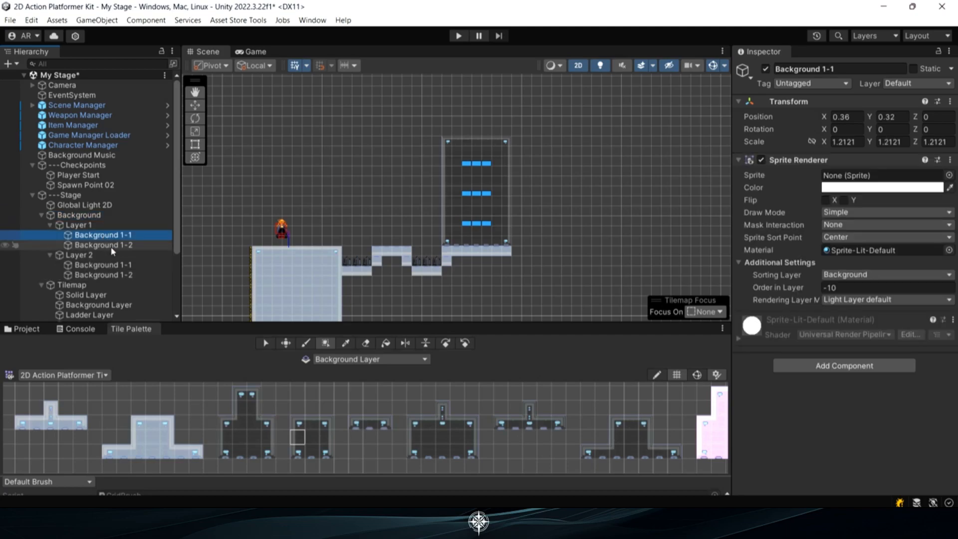
shift+click(114, 245)
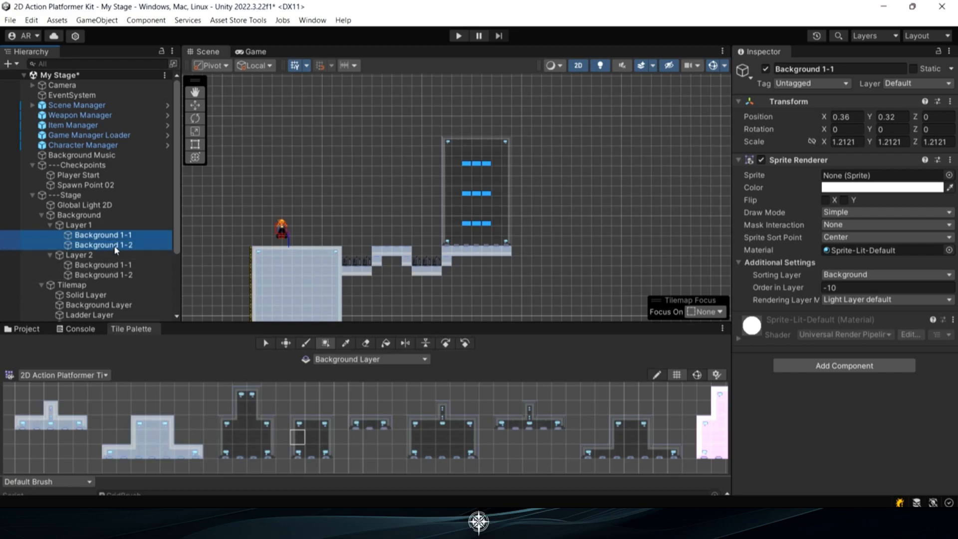
Open the City Background sprite folder inside the kit's Art, Sprites, Stage Backgrounds assets
click(39, 329)
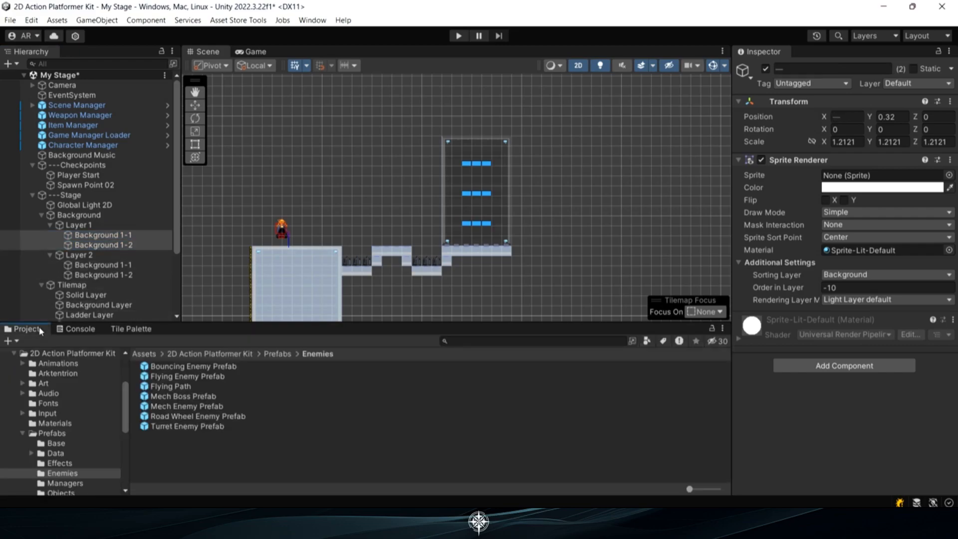
click(23, 383)
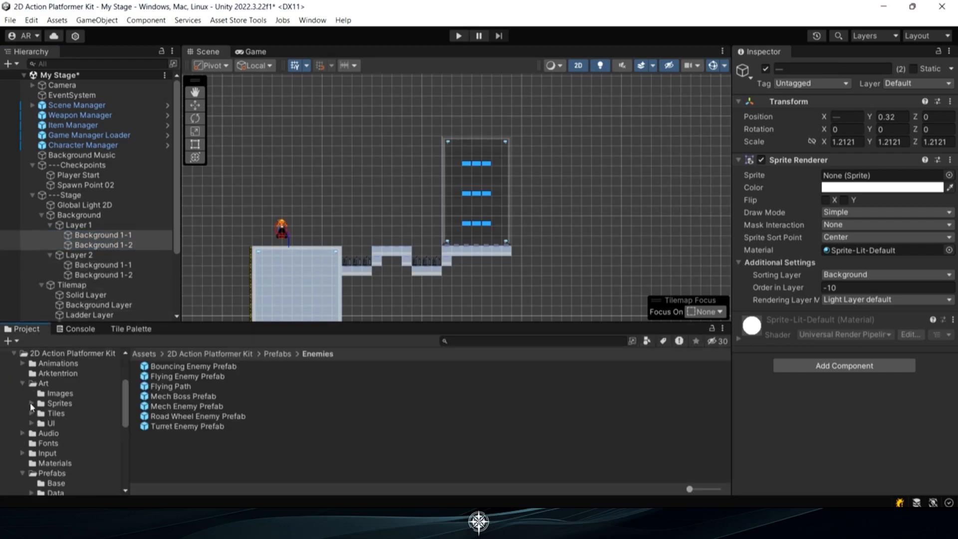
click(32, 403)
click(60, 455)
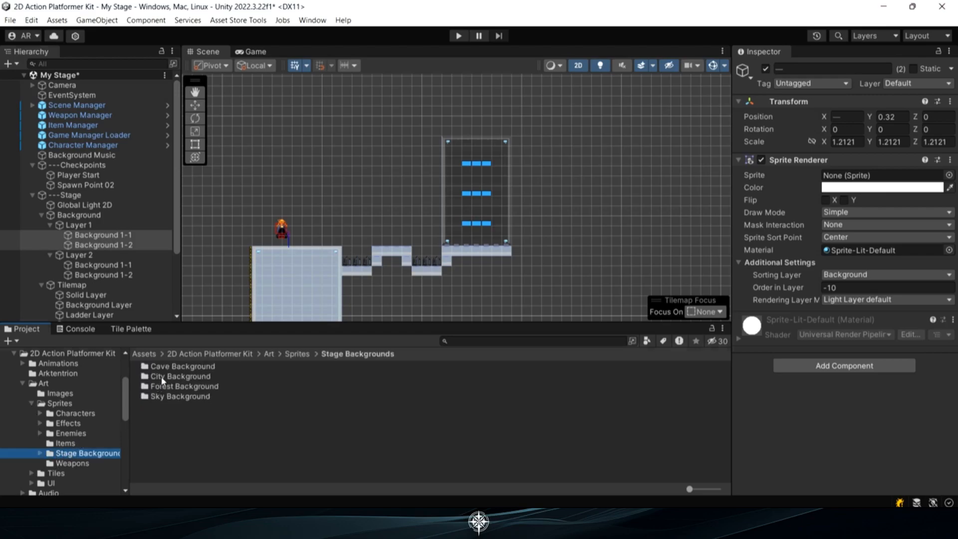
double_click(164, 377)
Assign the City Part 0001 sprite to both Background 1-1 and Background 1-2 of Layer 1
click(102, 234)
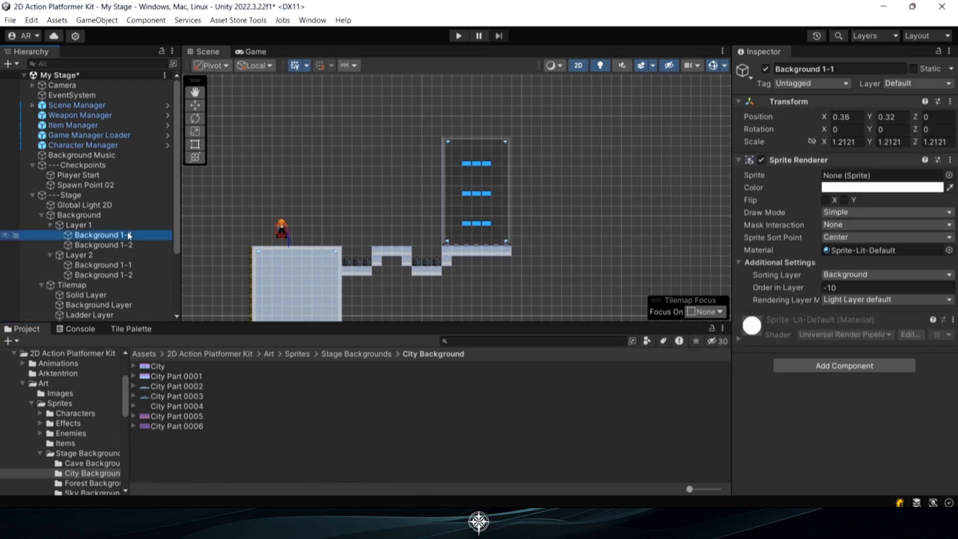
shift+click(102, 245)
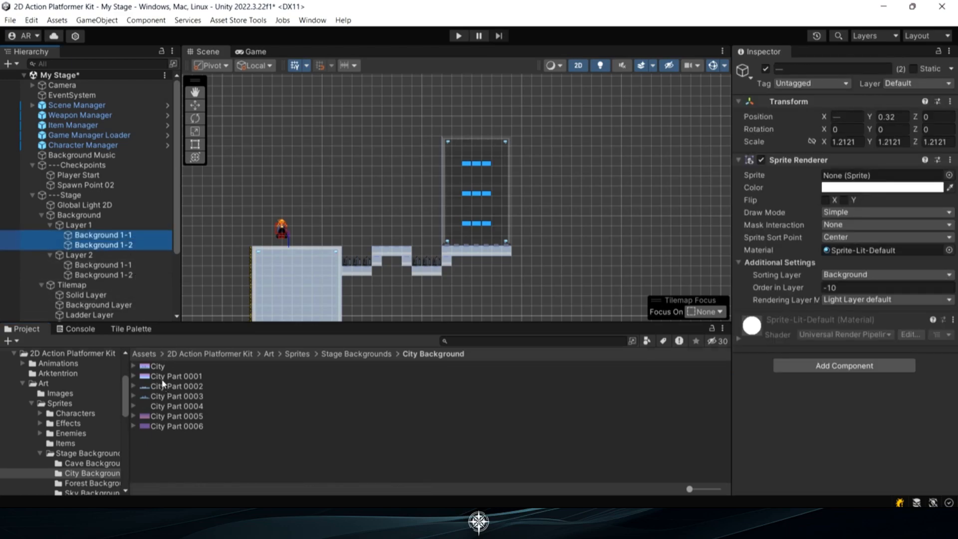
drag(162, 379, 842, 181)
middle_drag(325, 284, 477, 208)
scroll(491, 163, down, 4)
scroll(492, 163, down, 3)
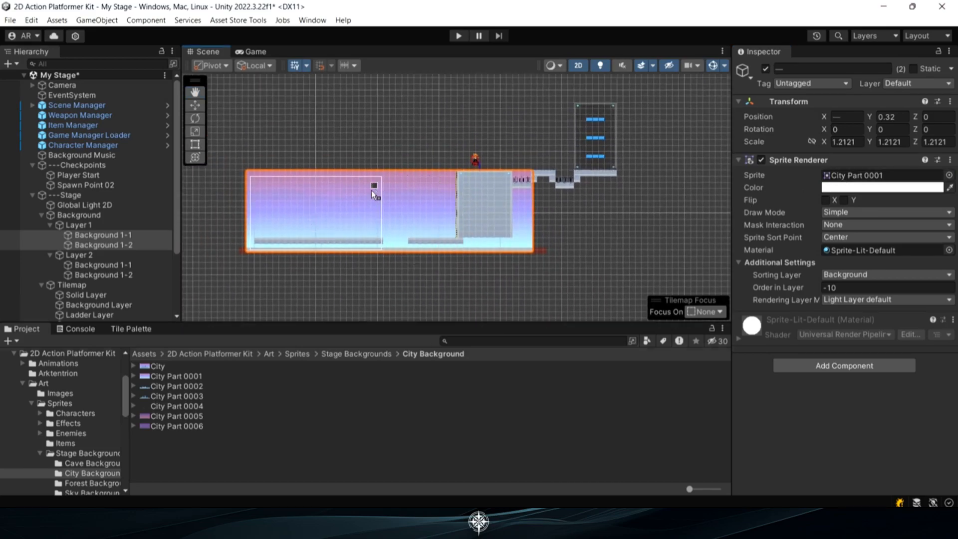
Assign the City Part 0002 skyline sprite to both Background 1-1 and Background 1-2 of Layer 2
click(131, 265)
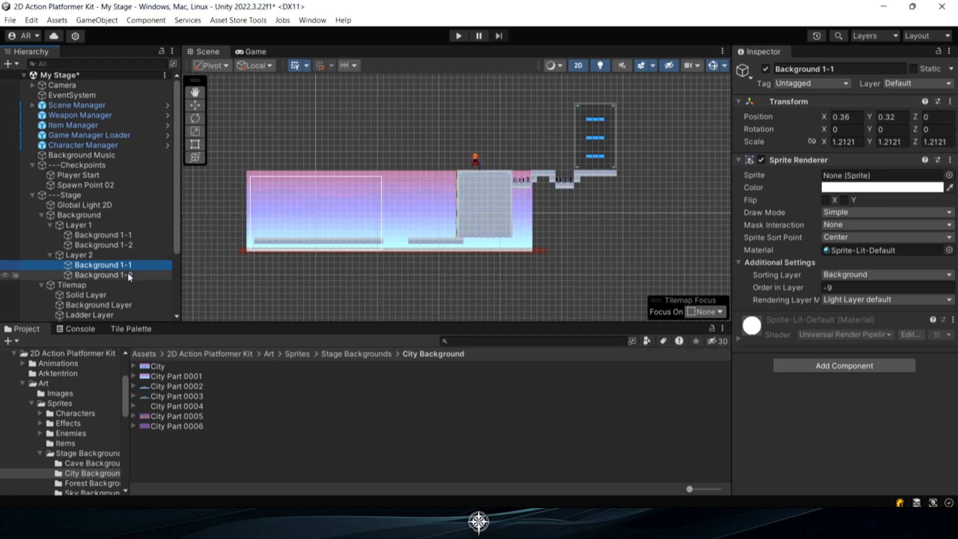
shift+click(129, 275)
drag(171, 388, 874, 176)
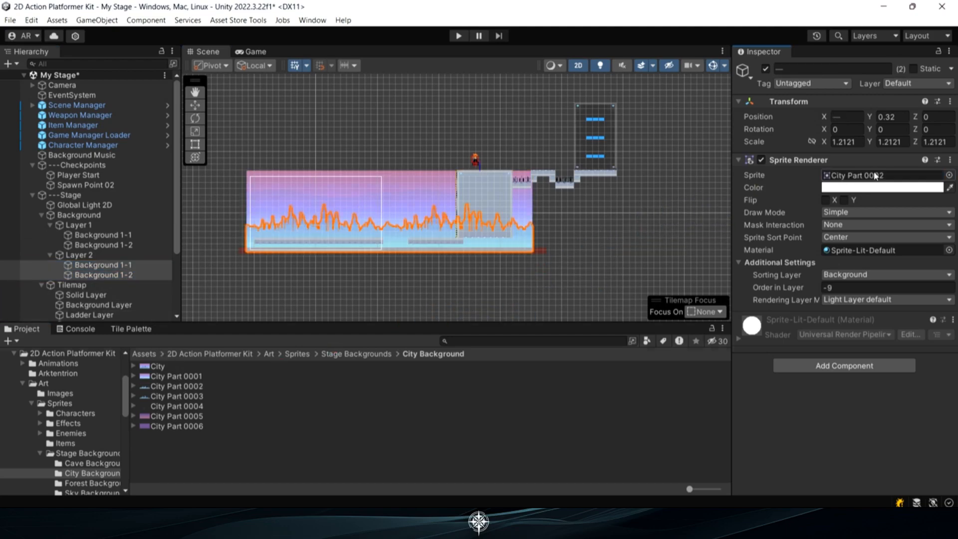
scroll(265, 232, up, 6)
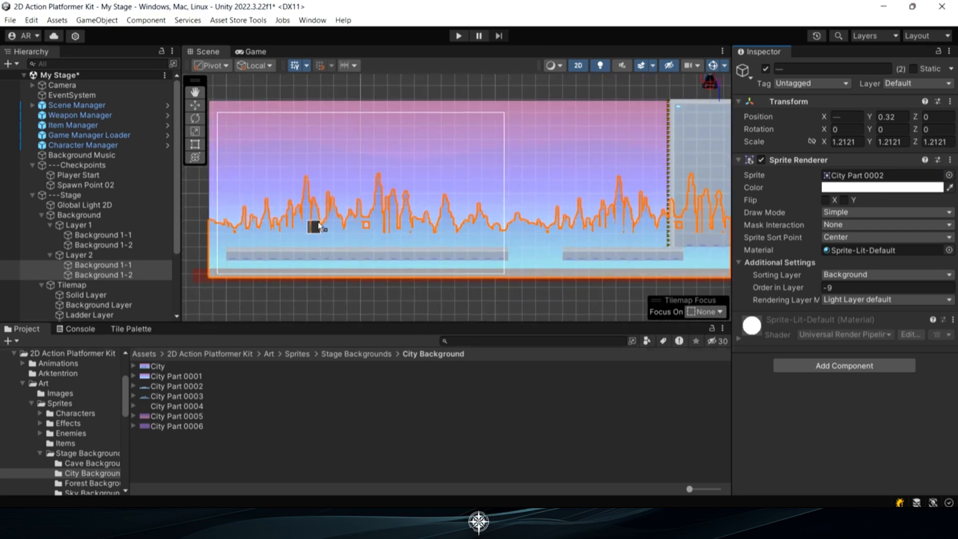
scroll(642, 204, down, 4)
middle_drag(643, 205, 488, 214)
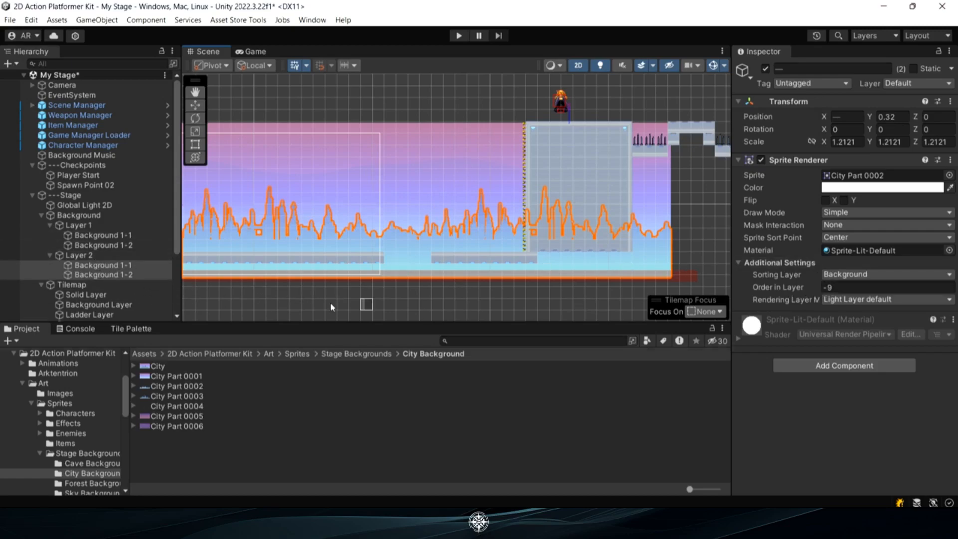
Compare the Order in Layer of Layer 1's and Layer 2's background sprites and look over the stage
click(115, 245)
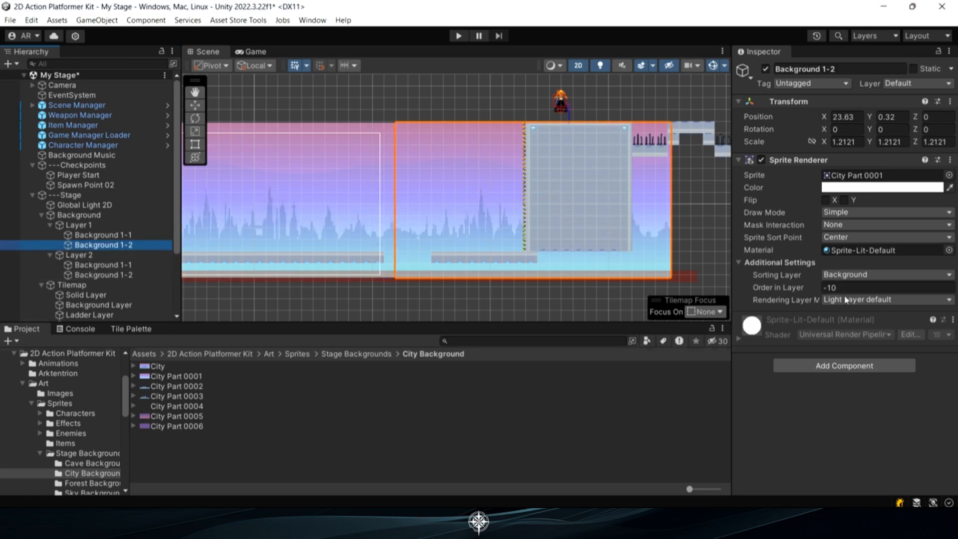
click(131, 266)
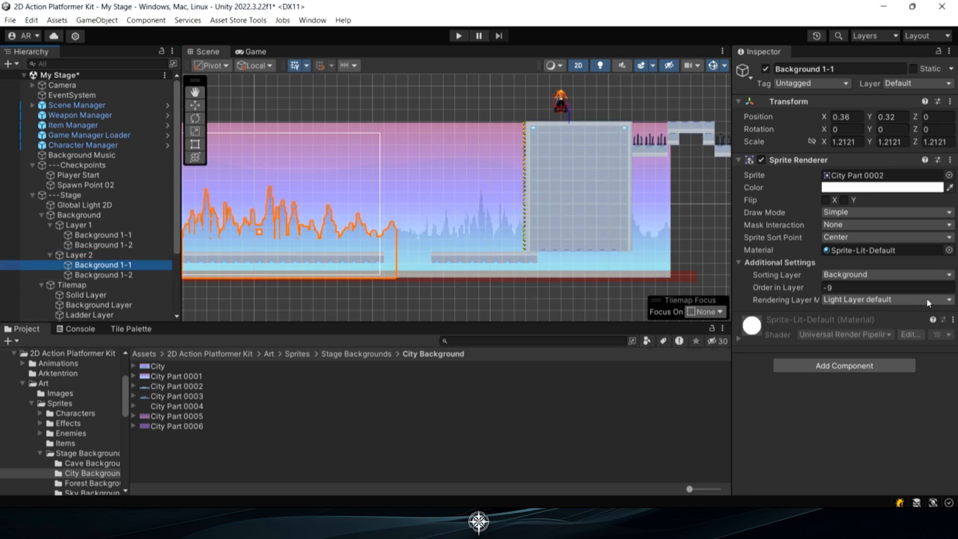
scroll(438, 255, down, 3)
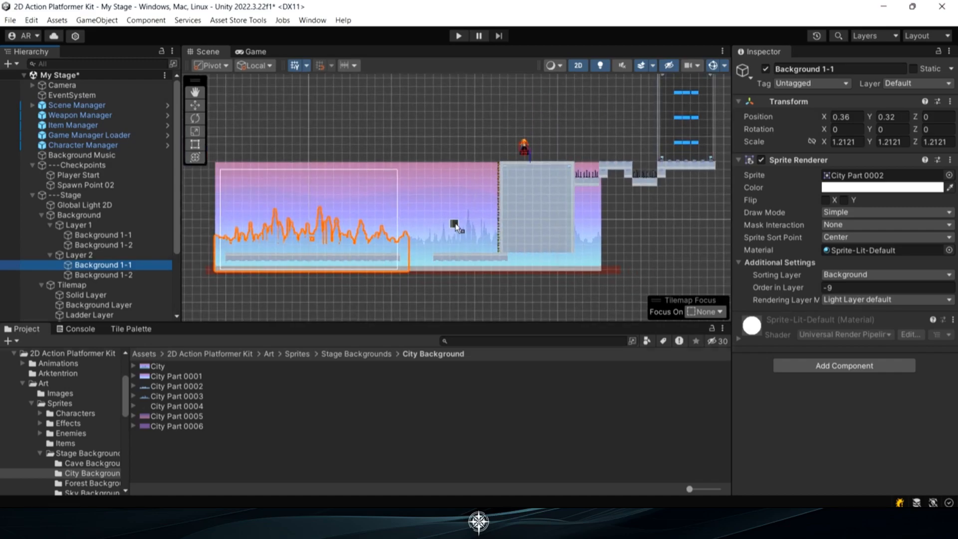
scroll(455, 223, down, 1)
mouse_move(455, 287)
middle_down()
mouse_move(454, 270)
mouse_move(451, 285)
middle_up()
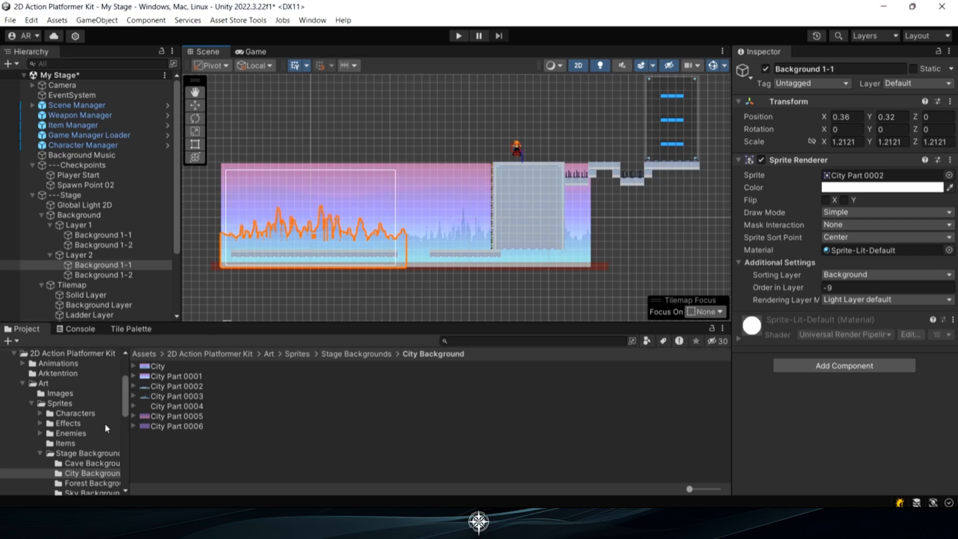
Place a Currency Pickup prefab above the second lower ground platform, at about X 15.3, Y -2.8
scroll(105, 423, down, 10)
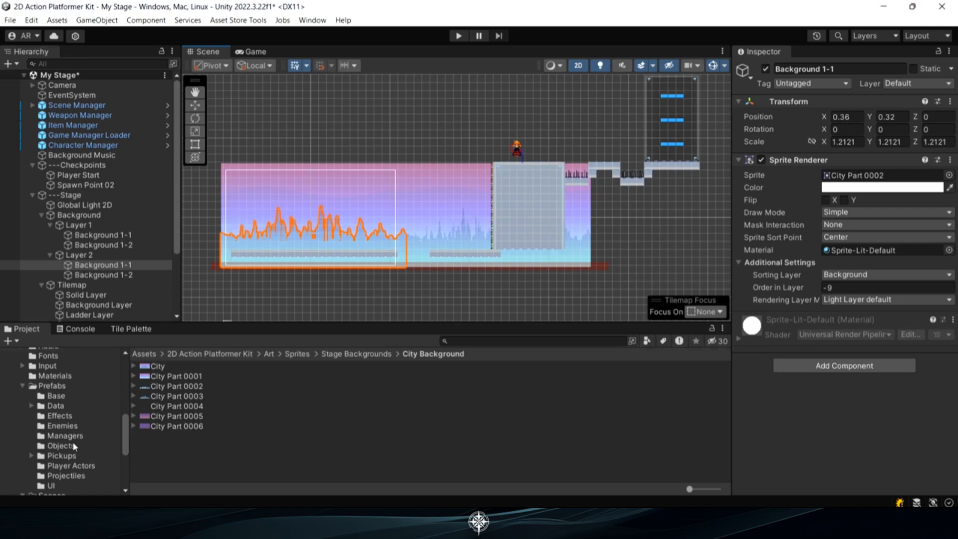
click(65, 456)
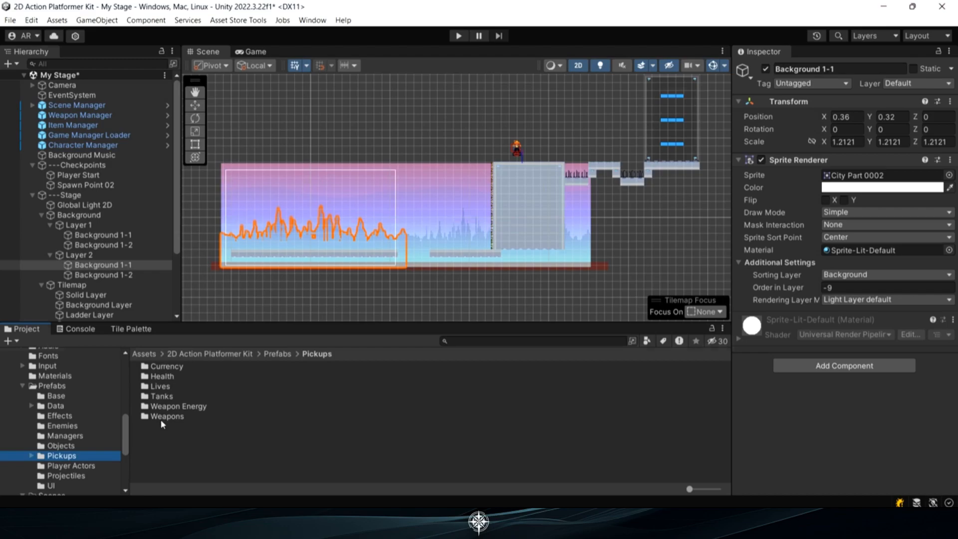
double_click(164, 367)
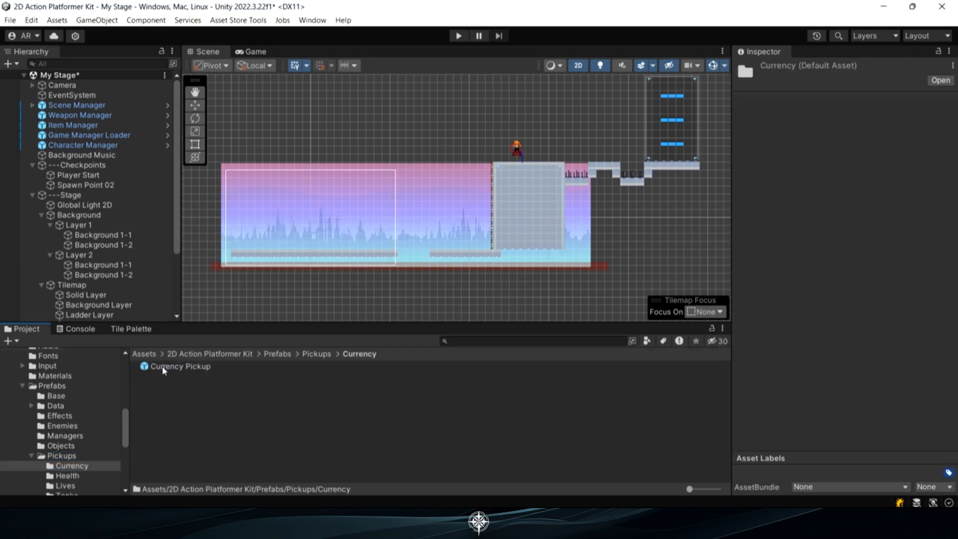
drag(172, 370, 447, 241)
scroll(411, 251, up, 3)
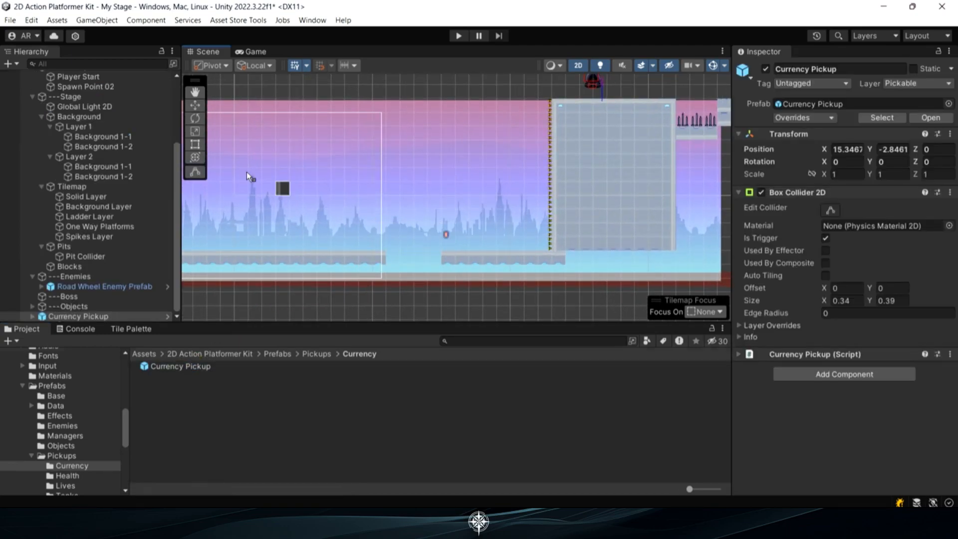
Duplicate the Currency Pickup and move the copy right along the platform to about X 17
click(197, 107)
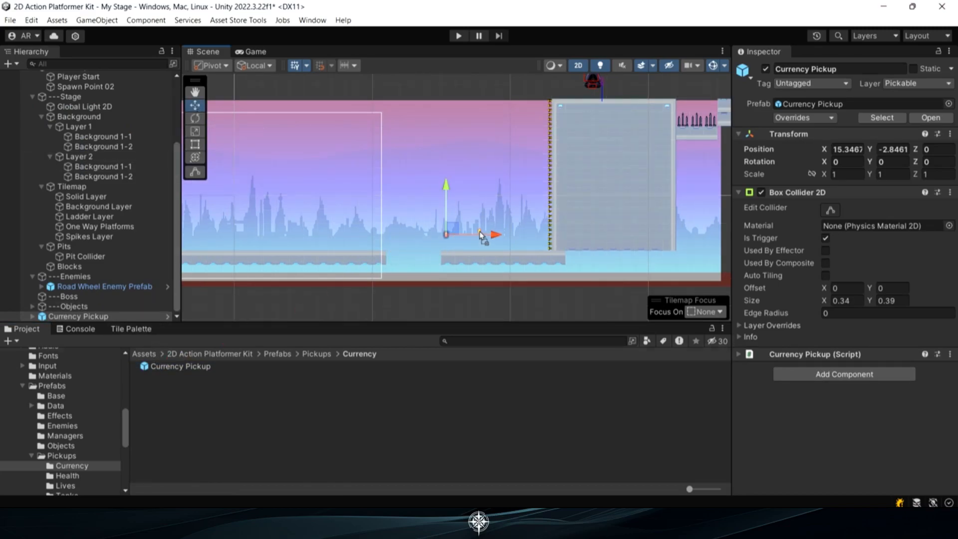
key(ctrl+d)
drag(469, 233, 492, 233)
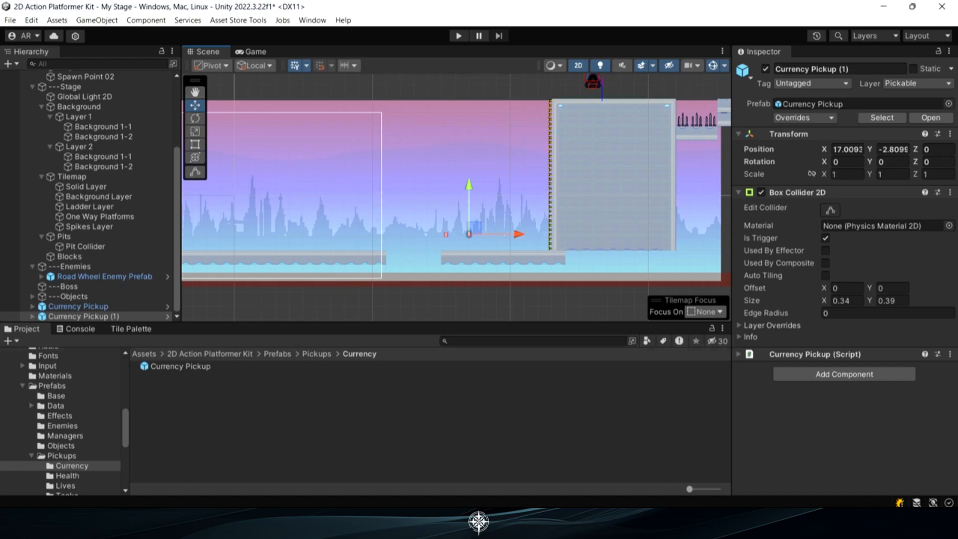
Place a Health Pickup (S) prefab just above the first lower ground platform, at about X 8.2, Y -3.3
click(314, 354)
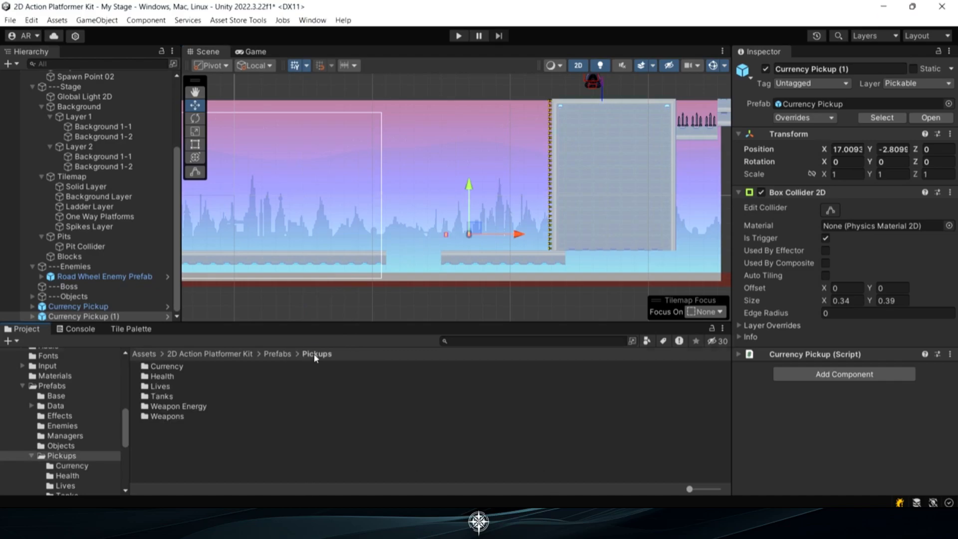
double_click(168, 380)
mouse_move(175, 375)
mouse_down()
mouse_move(351, 260)
mouse_move(349, 249)
mouse_up()
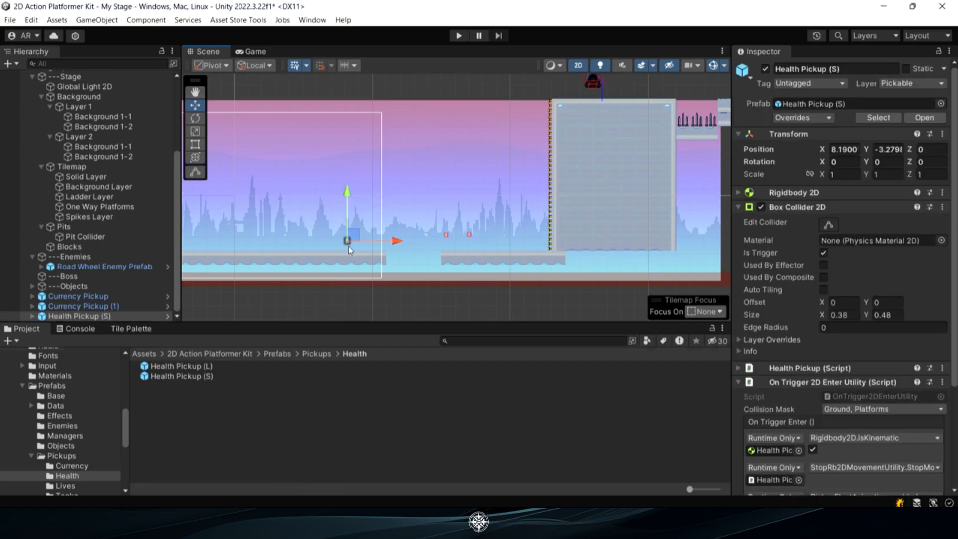
click(315, 354)
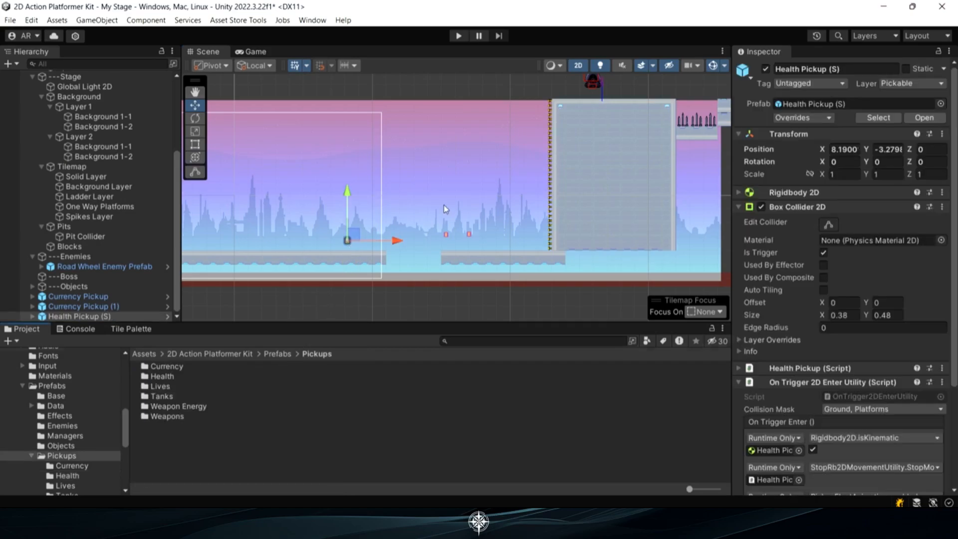
Place a Lives Pickup prefab above the raised ground between the two spike pits, at about X 36.8, Y 8.2
middle_drag(573, 150, 405, 211)
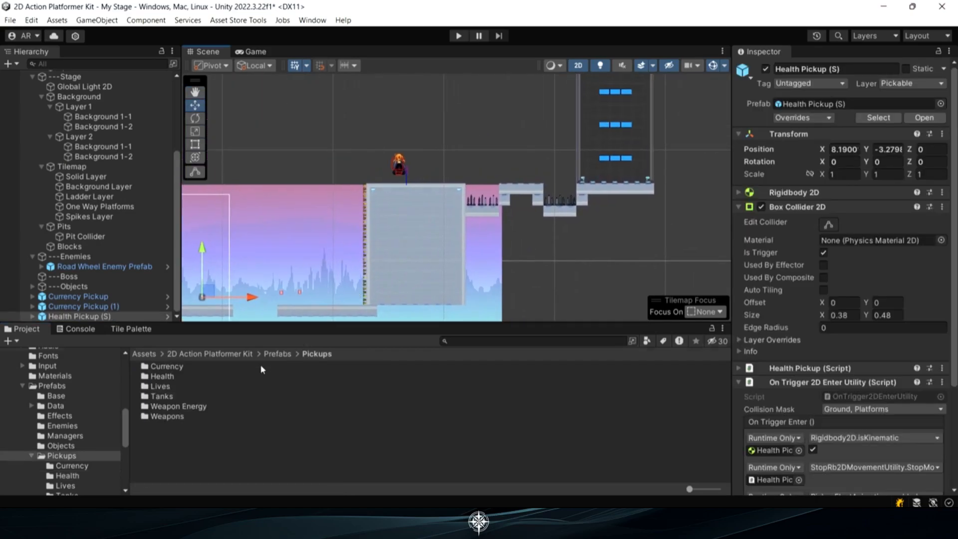
double_click(162, 387)
drag(172, 366, 519, 173)
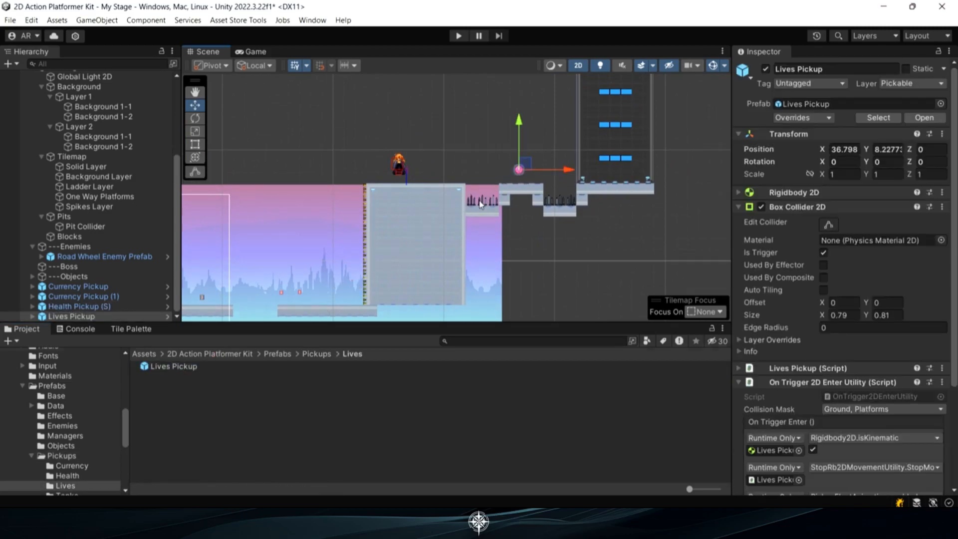
middle_drag(389, 266, 476, 238)
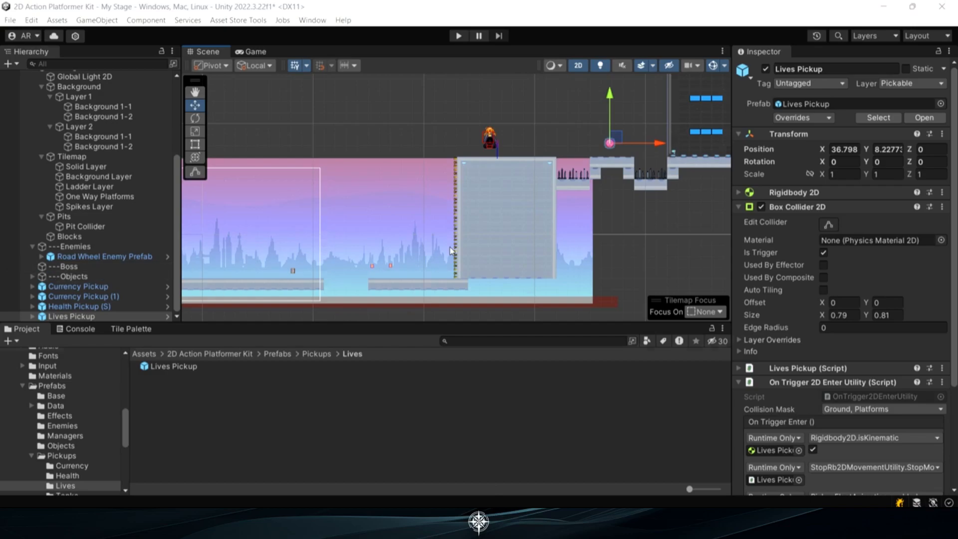
Sort the placed pickups into the Currency, Lives and Health groups under the stage's Objects group
scroll(448, 226, down, 1)
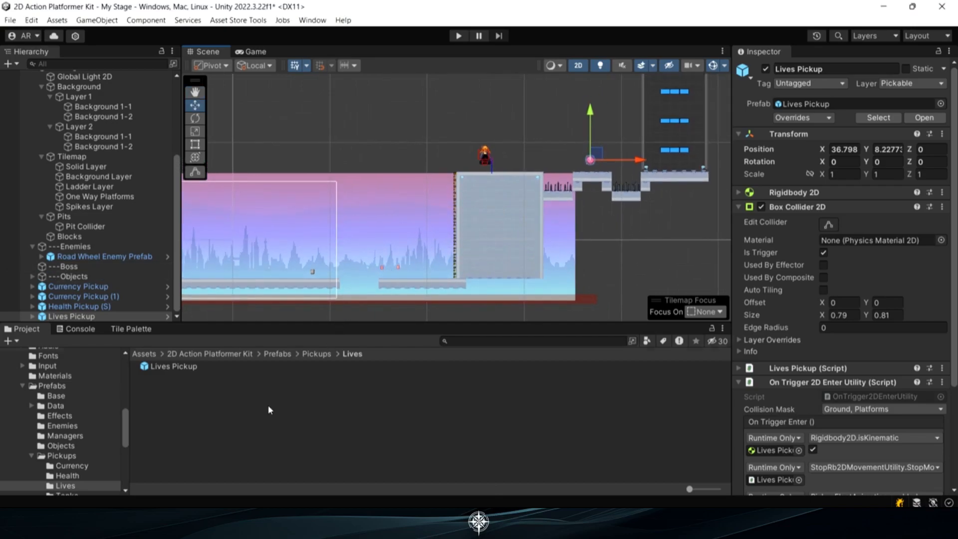
click(32, 276)
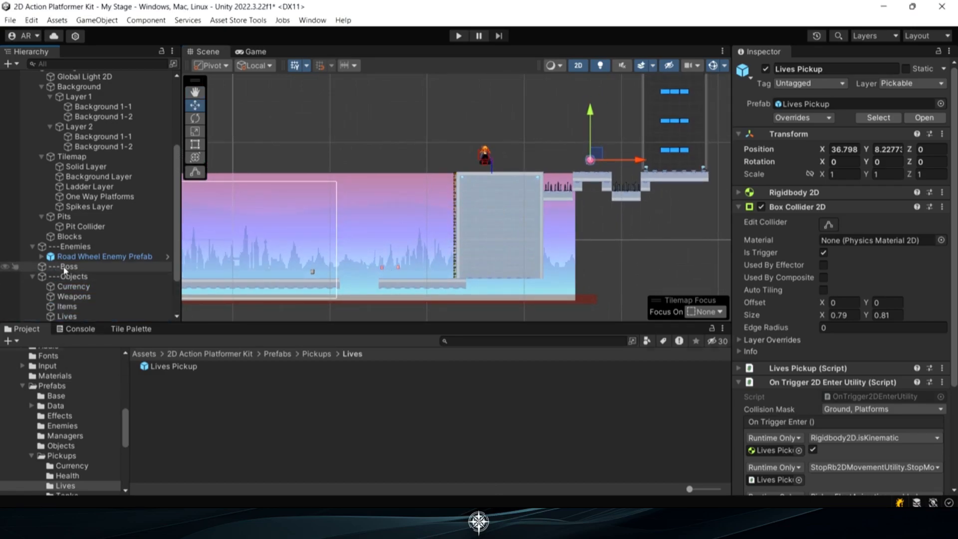
scroll(85, 225, down, 3)
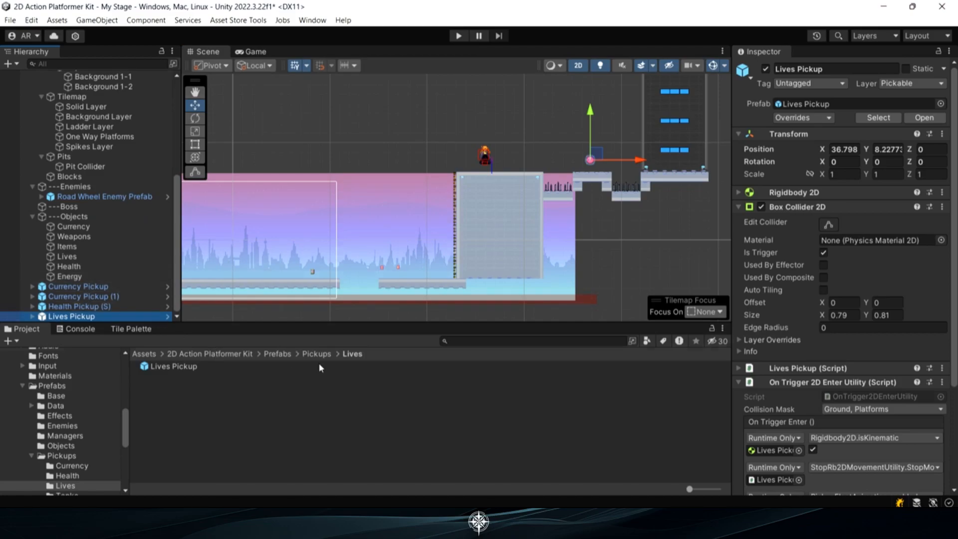
drag(95, 288, 86, 229)
mouse_move(72, 297)
mouse_down()
mouse_move(77, 231)
mouse_move(70, 287)
mouse_move(70, 277)
mouse_up()
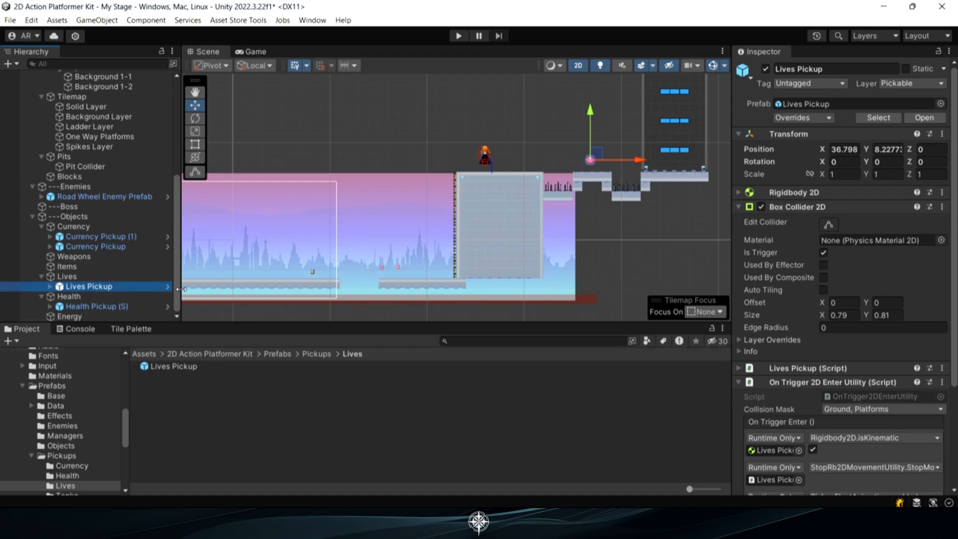
Fill a one-tile-high ground strip about 22 tiles long on the Solid Layer, right of the platform box, and return to the project assets
scroll(453, 201, down, 4)
middle_drag(550, 163, 460, 190)
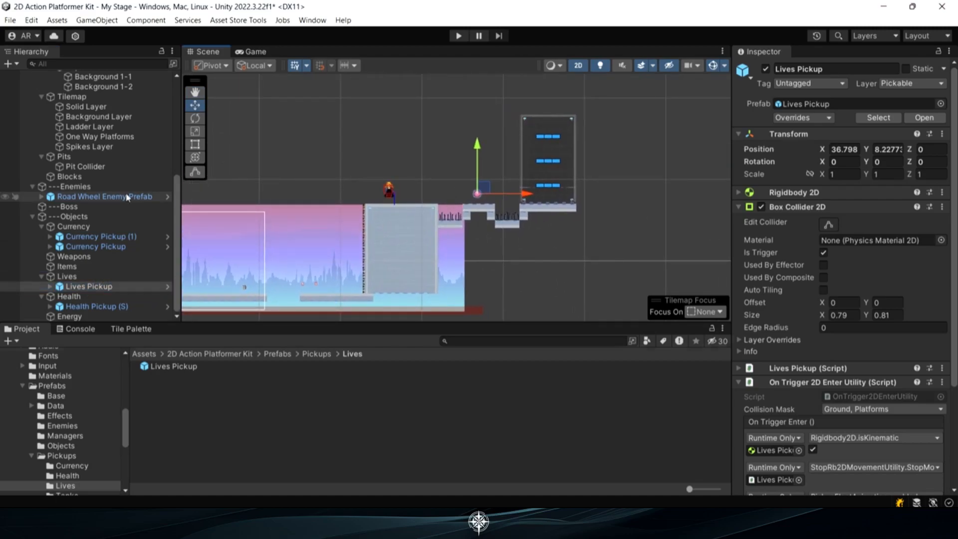
double_click(86, 106)
click(130, 329)
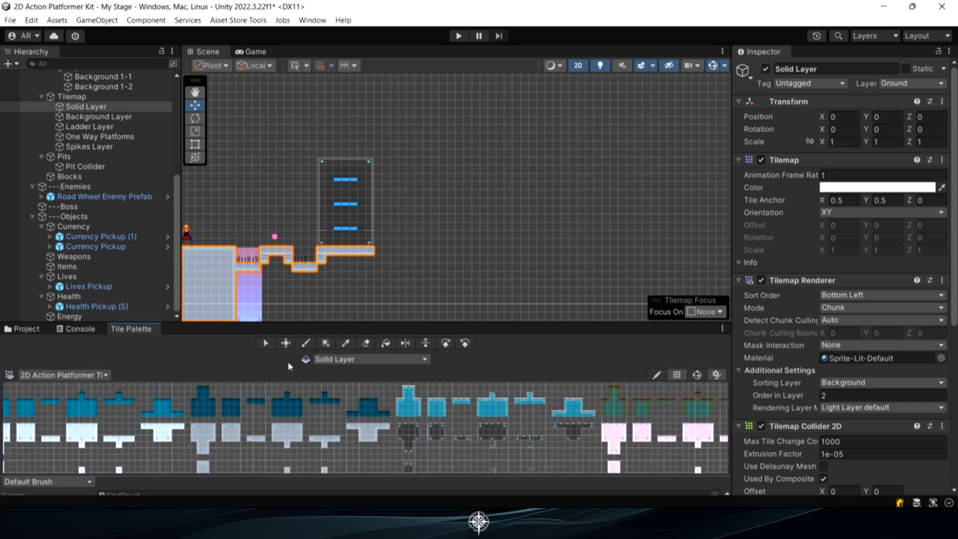
click(280, 426)
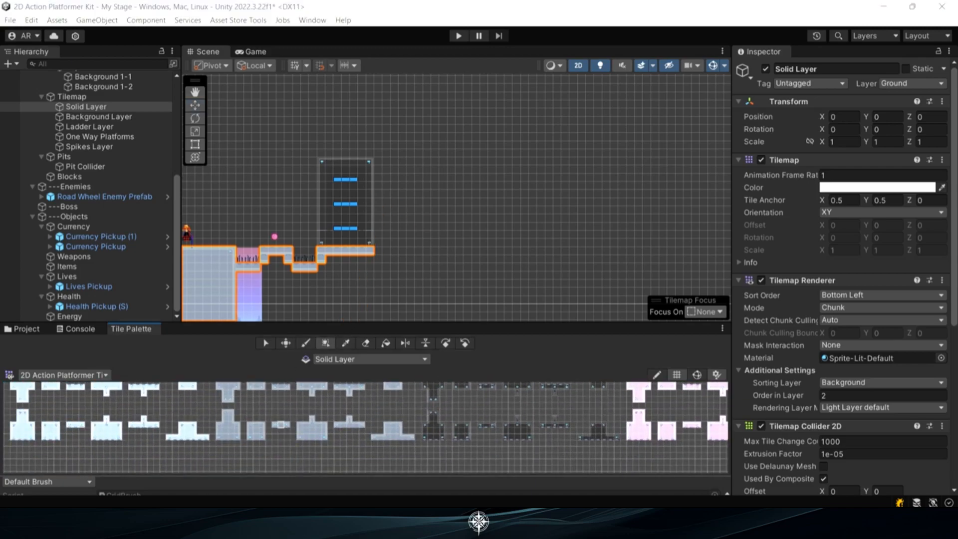
drag(384, 178, 558, 182)
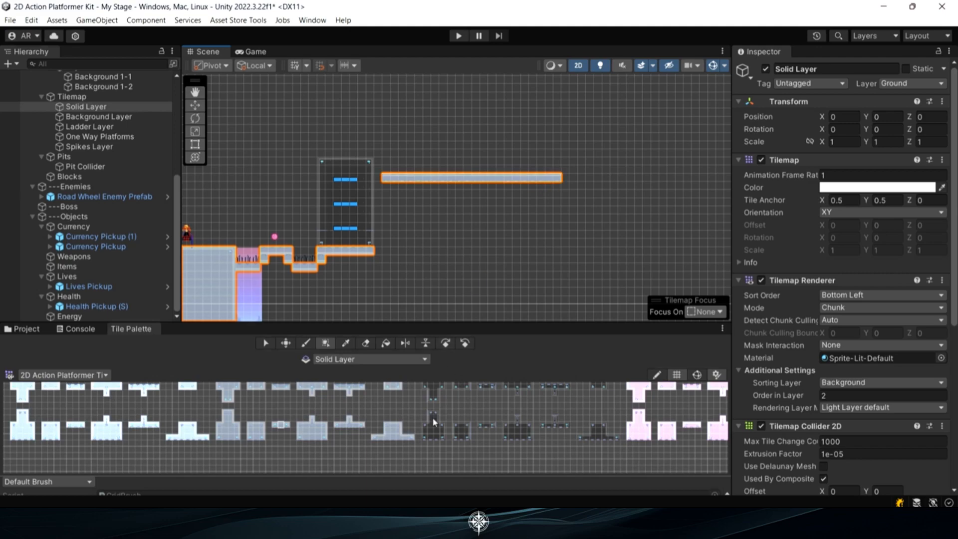
click(26, 329)
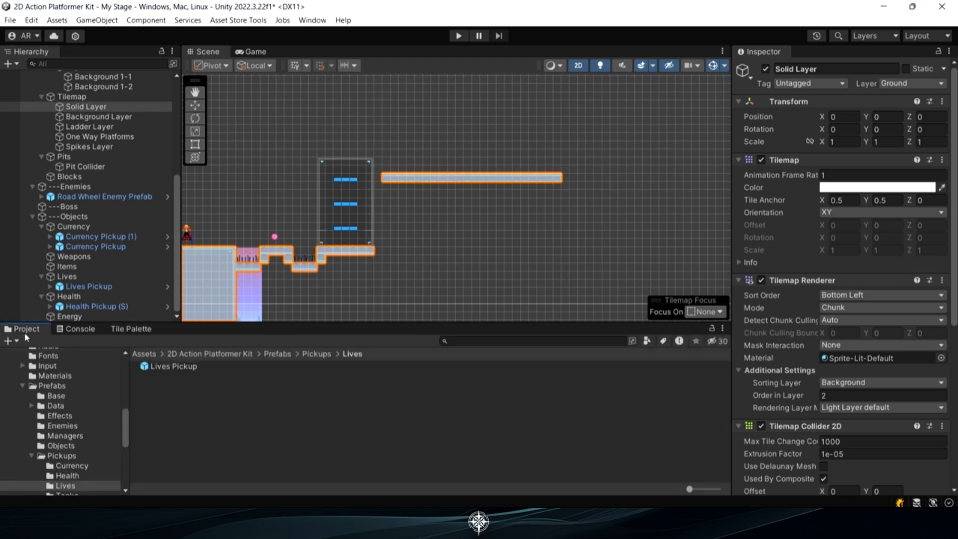
Place a Mech Boss Prefab above the long ground strip beyond the platform box, at about X 61.2, Y 19.3
click(62, 427)
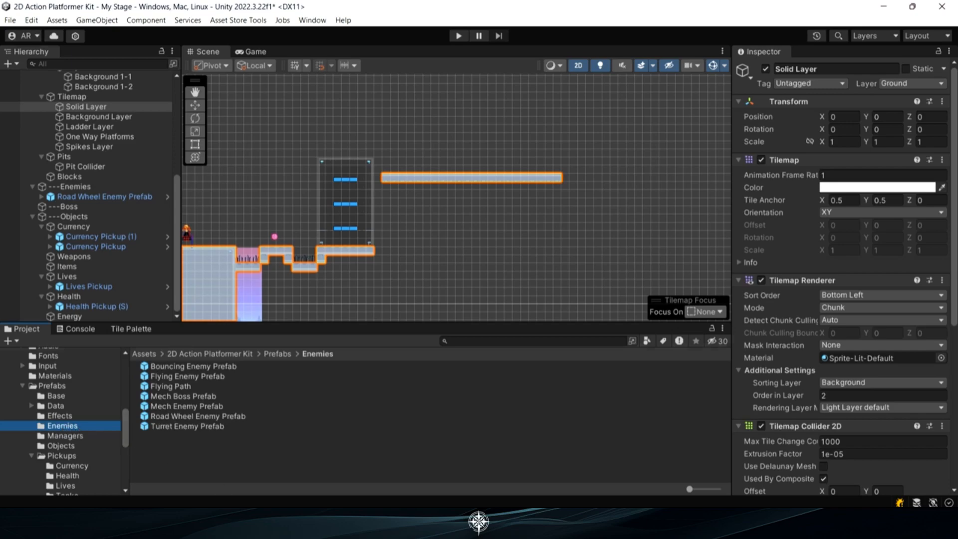
drag(195, 397, 474, 148)
middle_drag(458, 148, 436, 186)
scroll(435, 171, down, 4)
scroll(438, 161, down, 3)
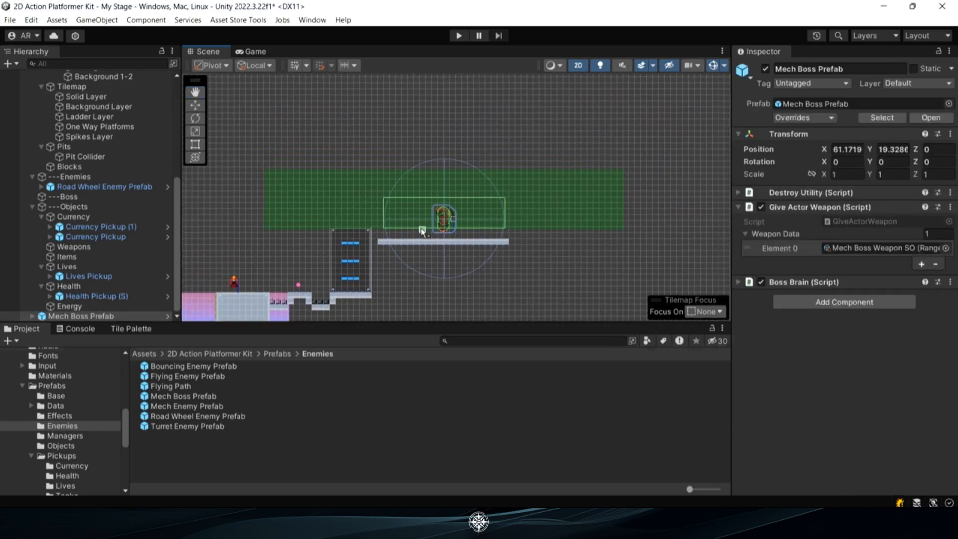
scroll(427, 233, up, 4)
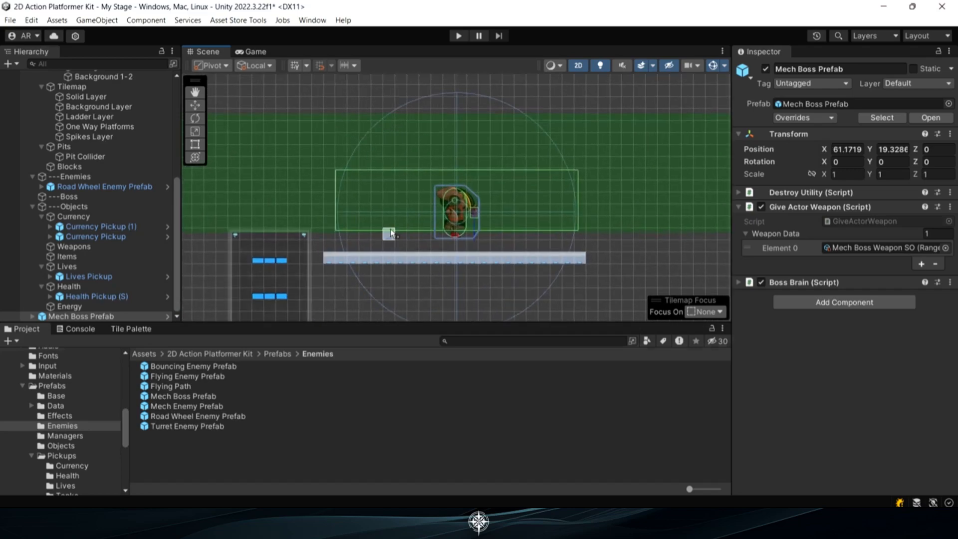
Reshape the Boss Trigger's box collider to about 0.93 by 12.28 and move the trigger to X 0.45, Y 1.02, at the strip's near end
click(32, 316)
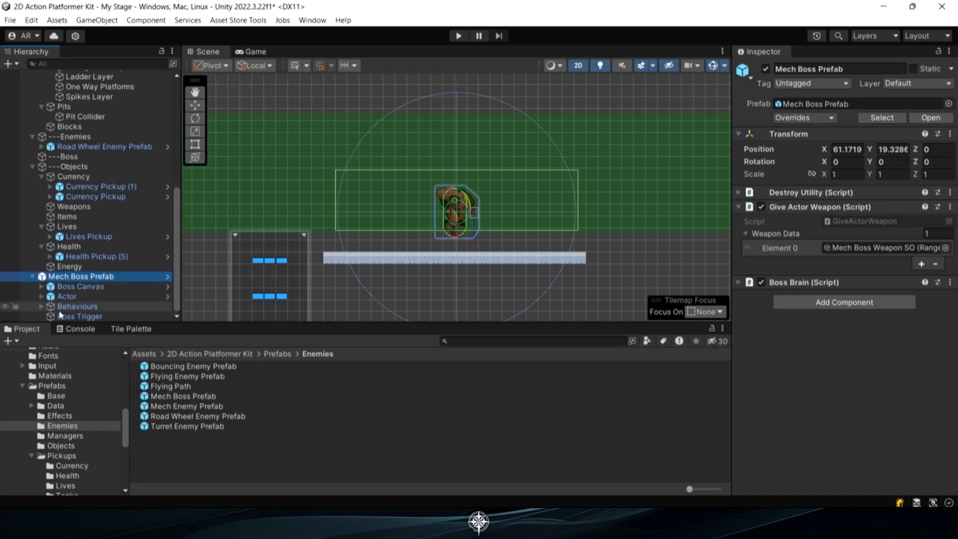
click(79, 315)
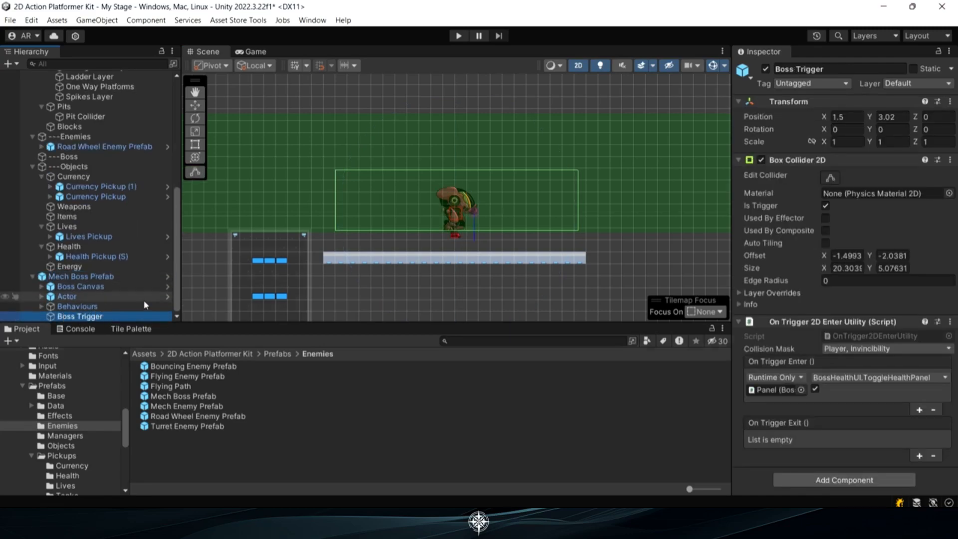
scroll(389, 199, down, 1)
click(196, 106)
click(830, 177)
drag(554, 201, 351, 218)
drag(348, 176, 347, 99)
key(w)
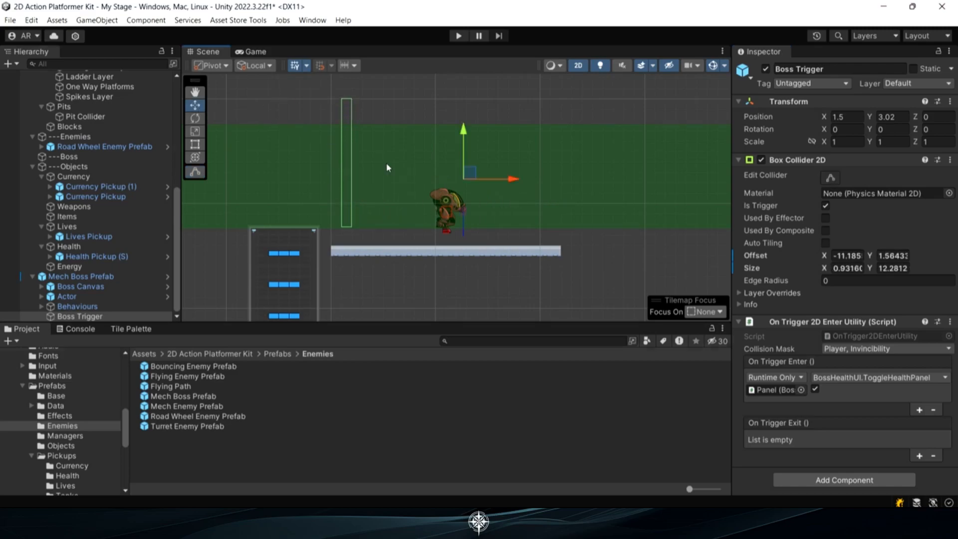
drag(468, 174, 455, 194)
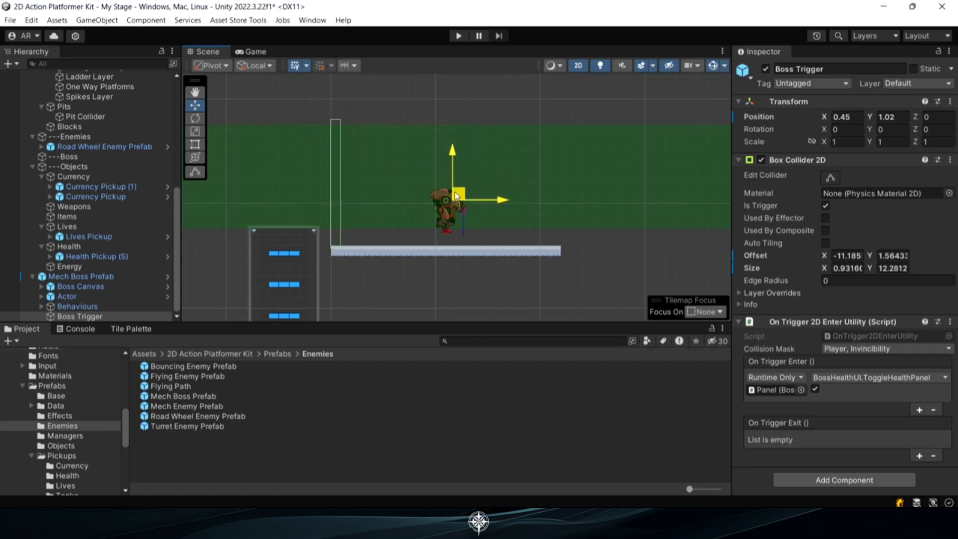
scroll(385, 202, down, 1)
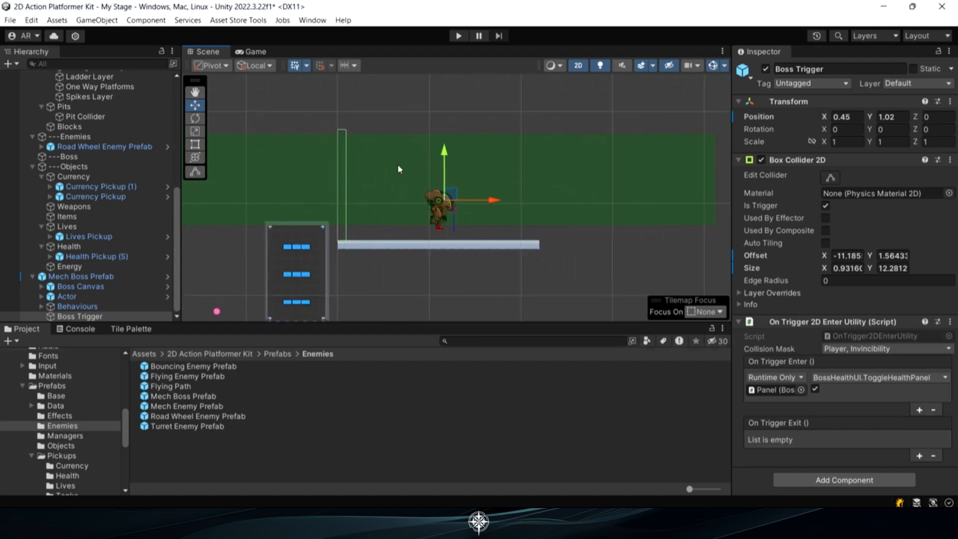
Add a second DestroySelf entry to the boss Actor's On Actor Died event, set the first to the Scene Manager's LevelOver, and review its level-over events
click(67, 297)
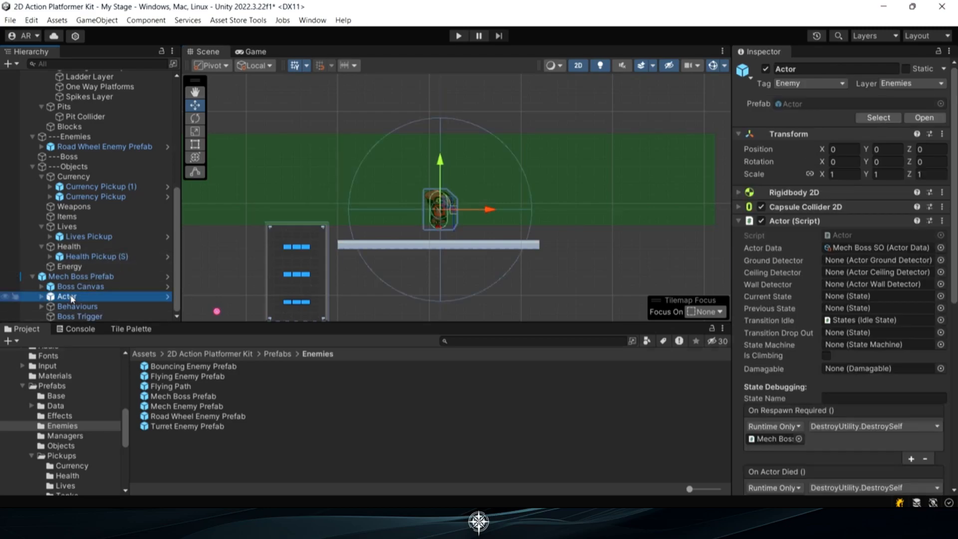
scroll(815, 299, down, 3)
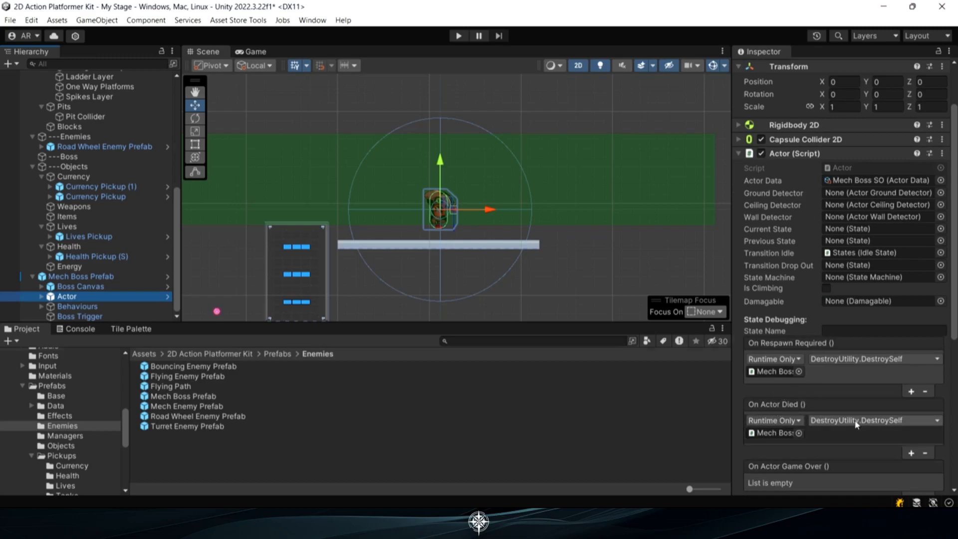
click(911, 453)
scroll(883, 410, down, 3)
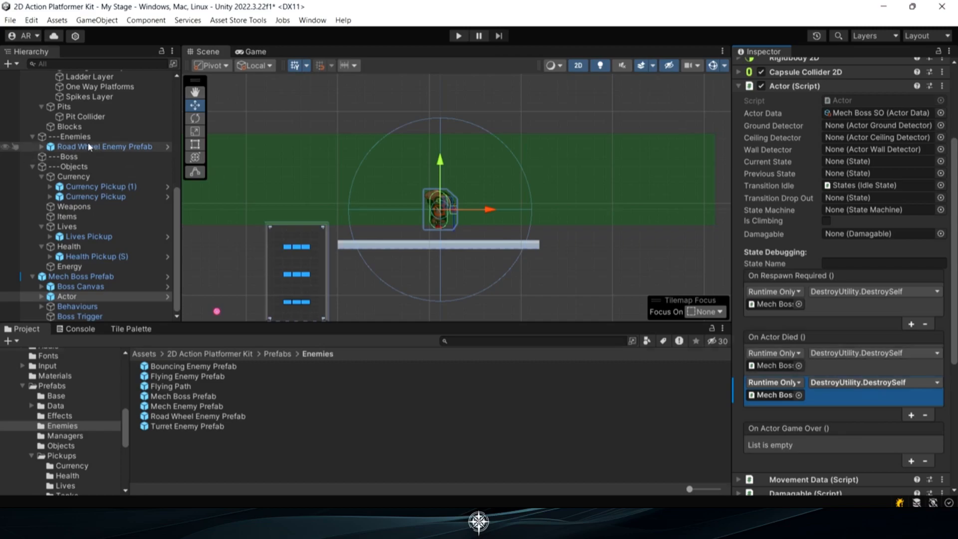
scroll(121, 153, up, 8)
drag(71, 107, 777, 365)
click(866, 353)
mouse_move(867, 412)
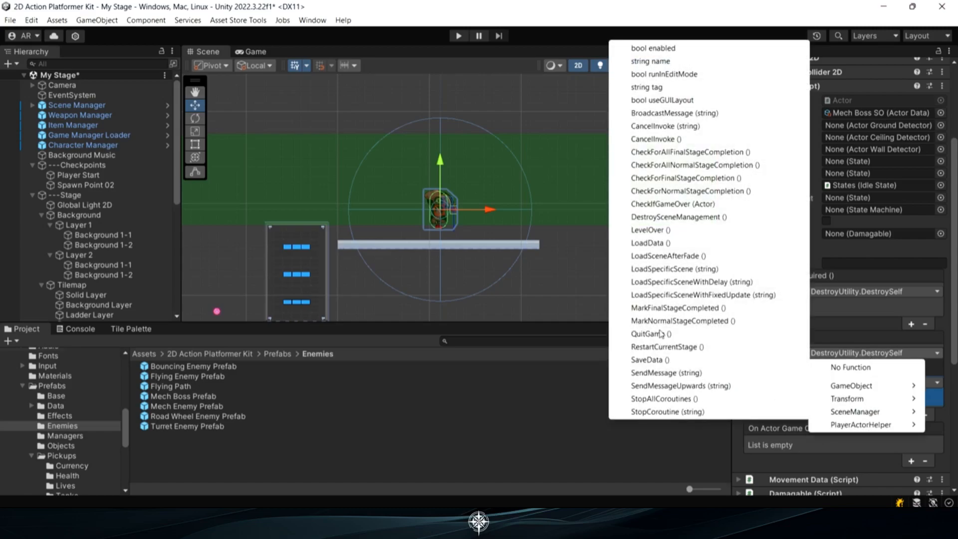
click(651, 231)
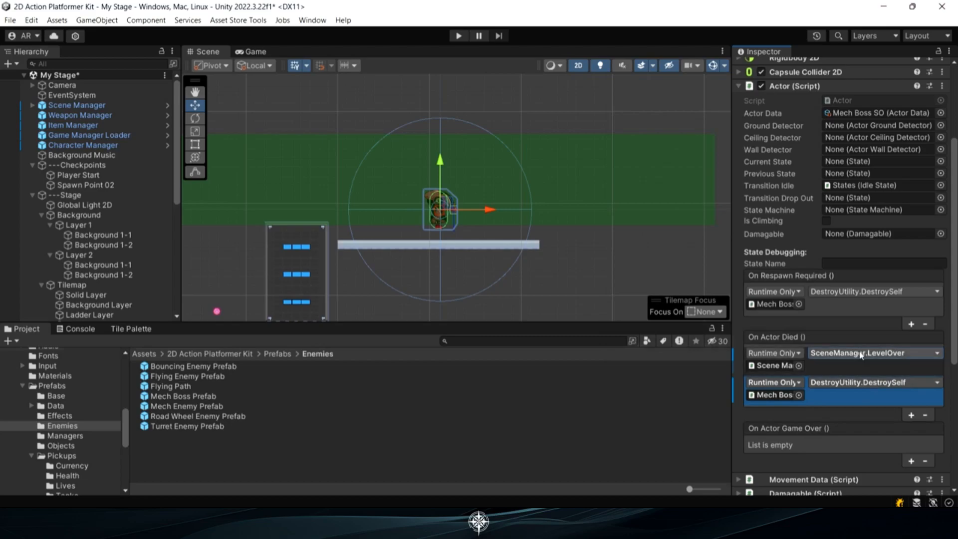
click(70, 105)
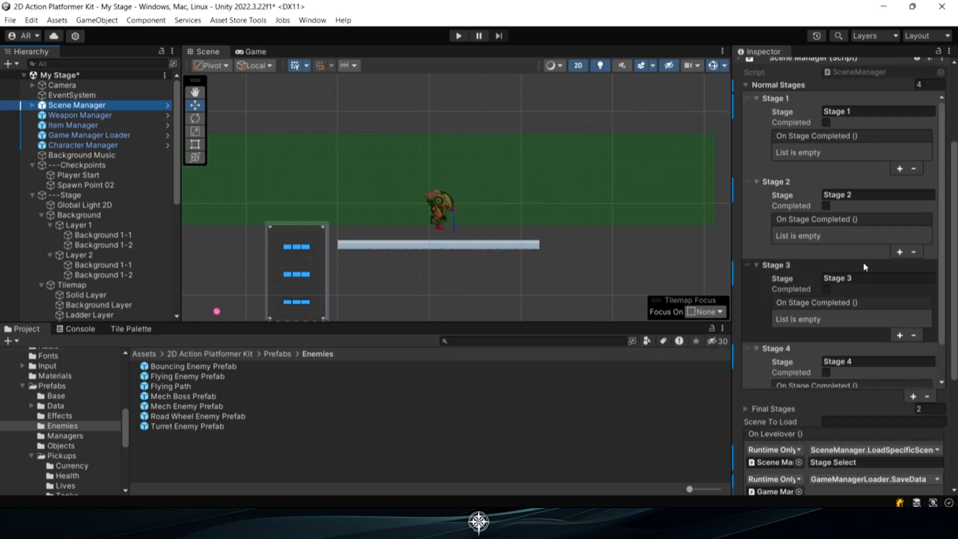
scroll(863, 262, down, 3)
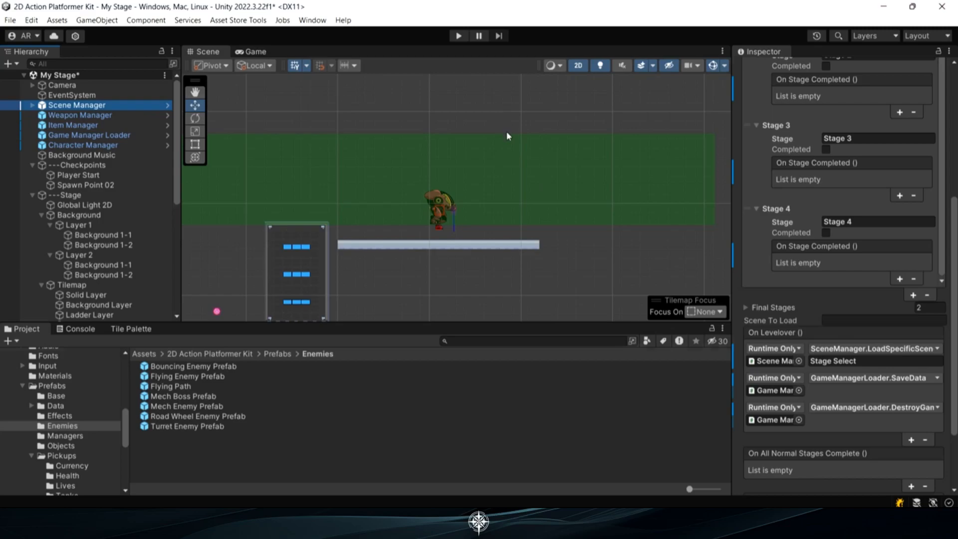
Start a play test and move the character through the stage, past the spike pits and up the platform box to the boss
click(458, 36)
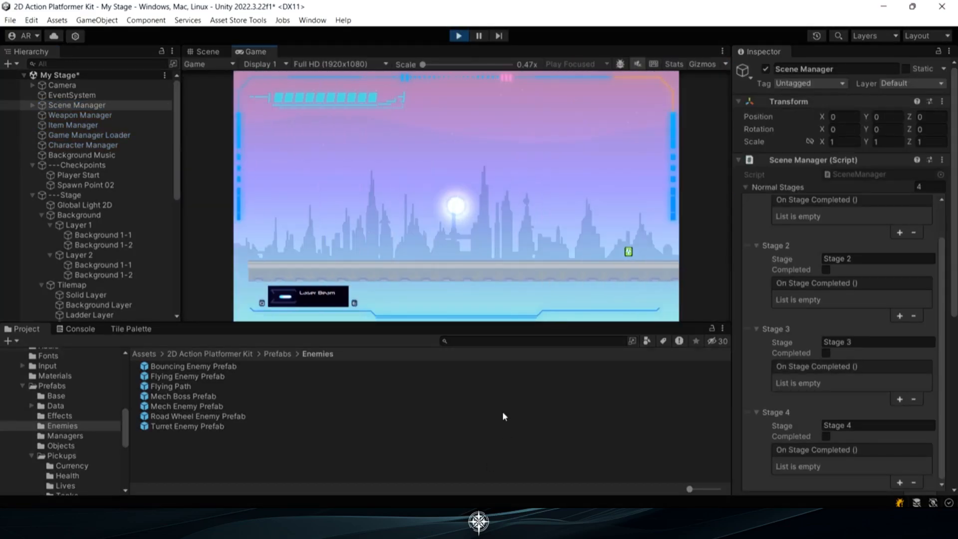
key(d)
key(space)
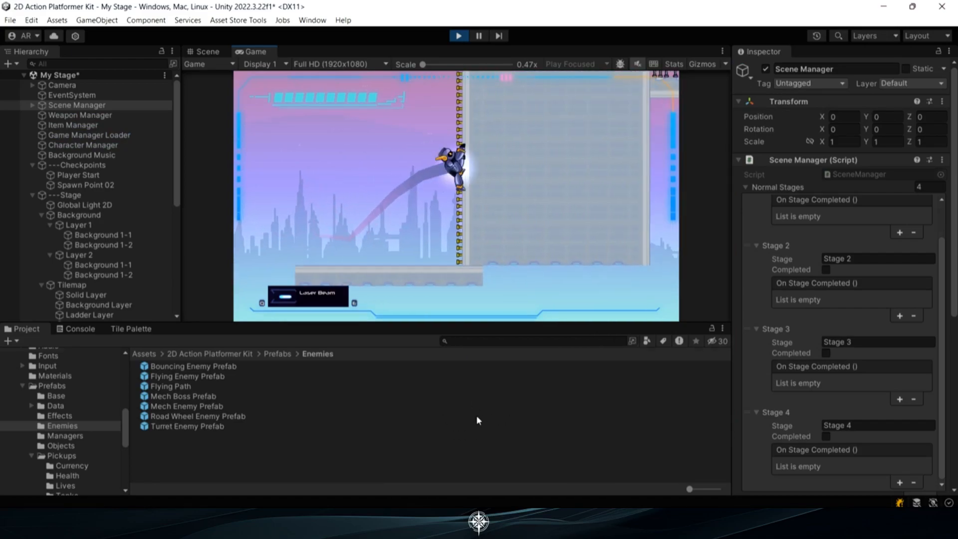
key(space)
key(d)
key(space)
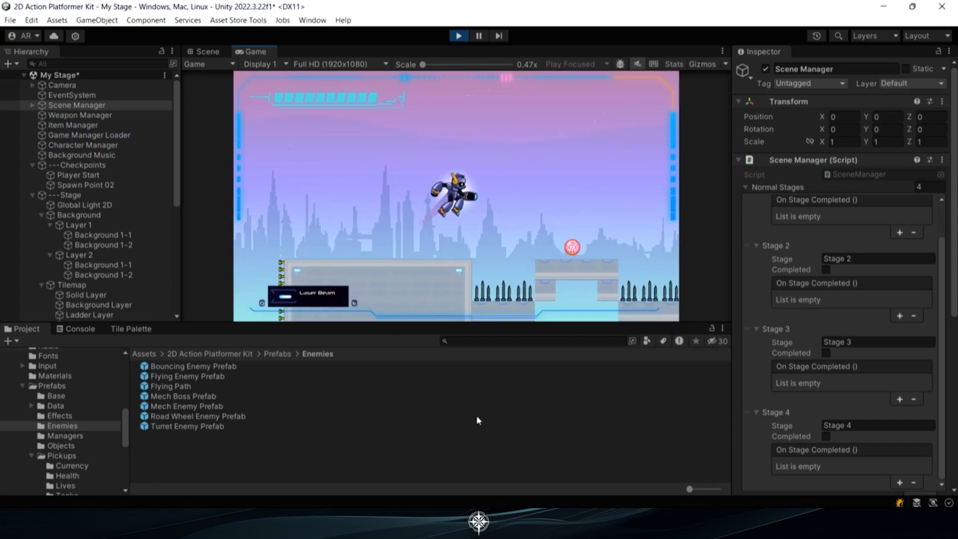
key(space)
key(space)
key(d)
key(a)
Fight the Mech Boss in the play test until it is defeated, to check the level-over sequence
key(space)
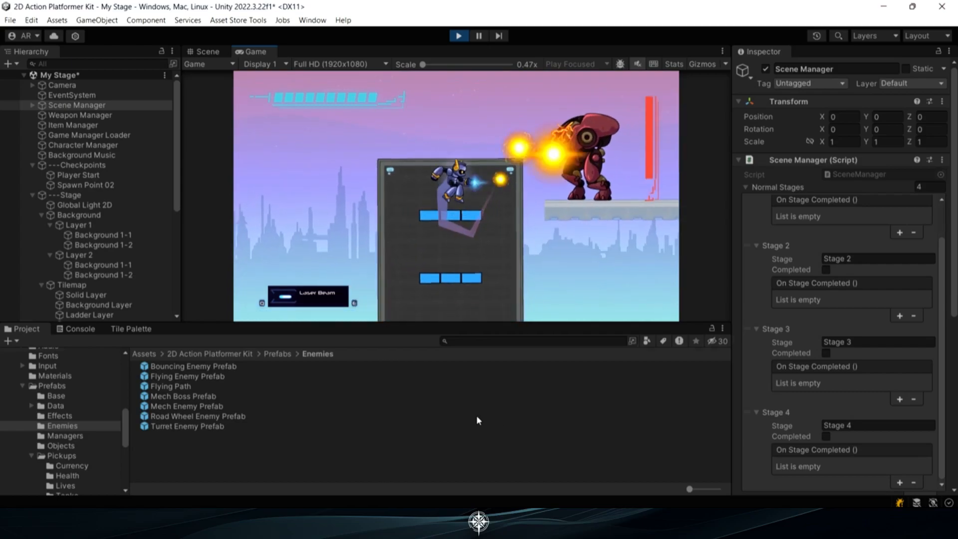
key(d)
key(space)
key(space)
key(d)
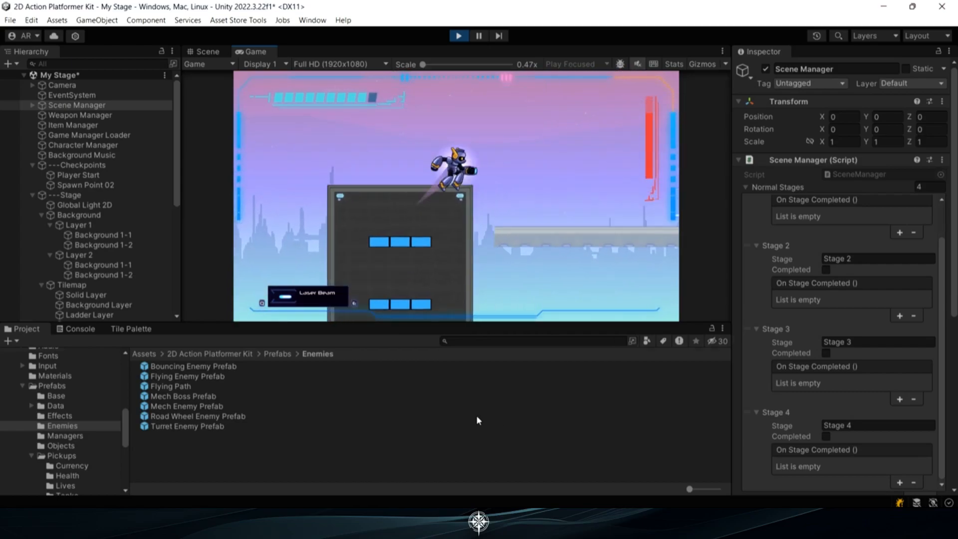
key(a)
key(space)
key(a)
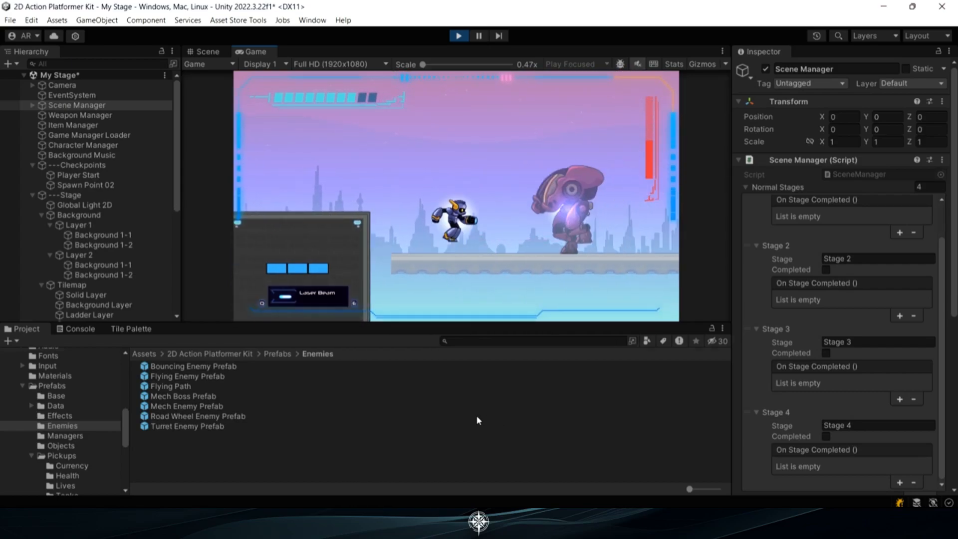
key(d)
key(a)
key(a)
key(space)
key(d)
key(a)
key(space)
key(d)
key(a)
key(space)
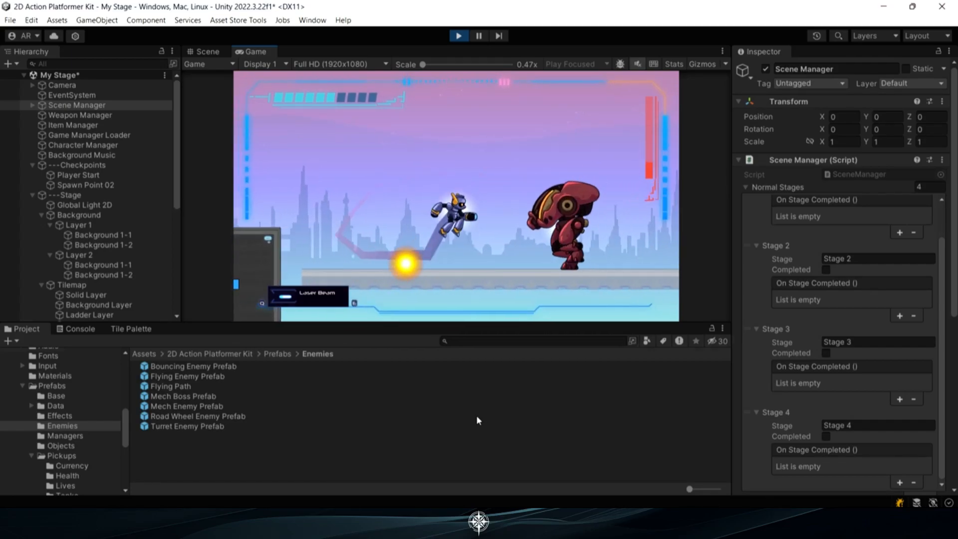
key(d)
key(a)
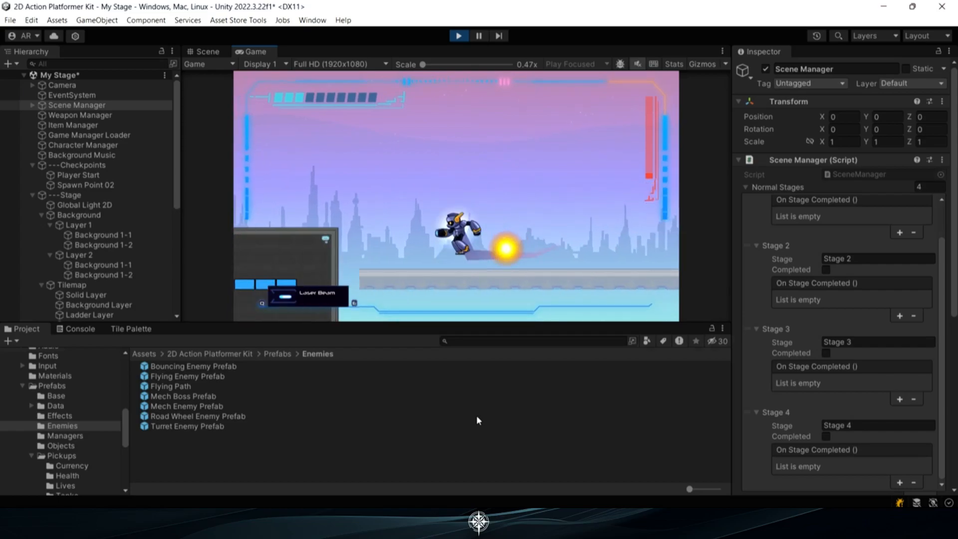
key(d)
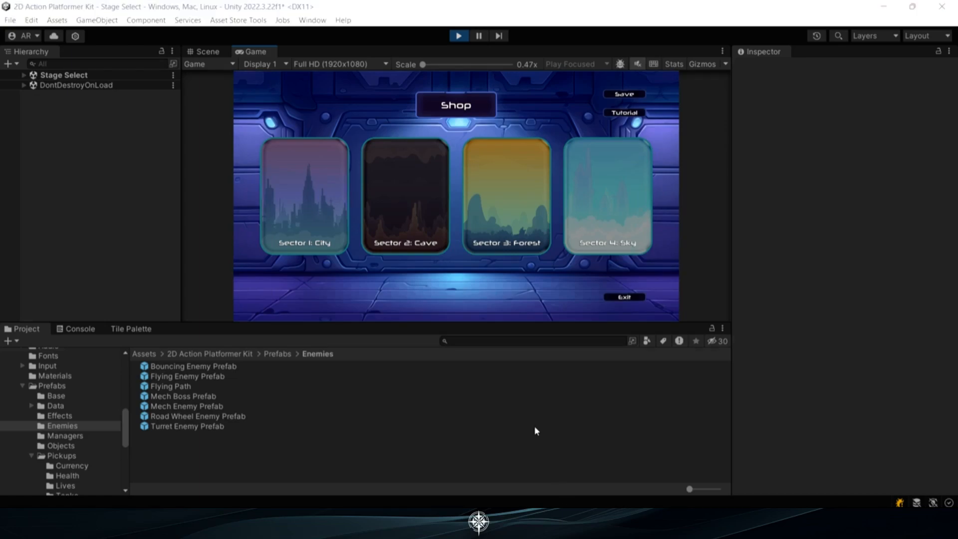
End the play test and return to editing My Stage
click(513, 425)
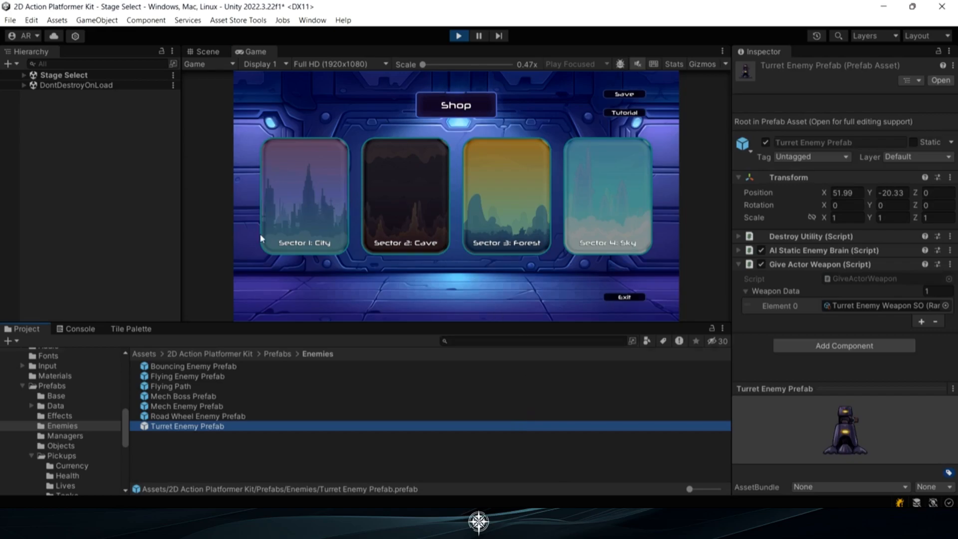
click(409, 456)
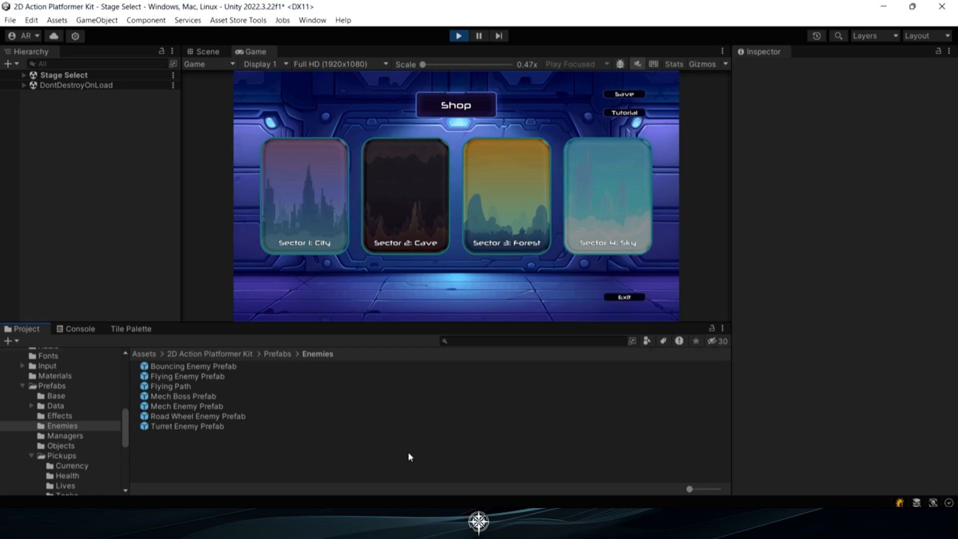
click(459, 36)
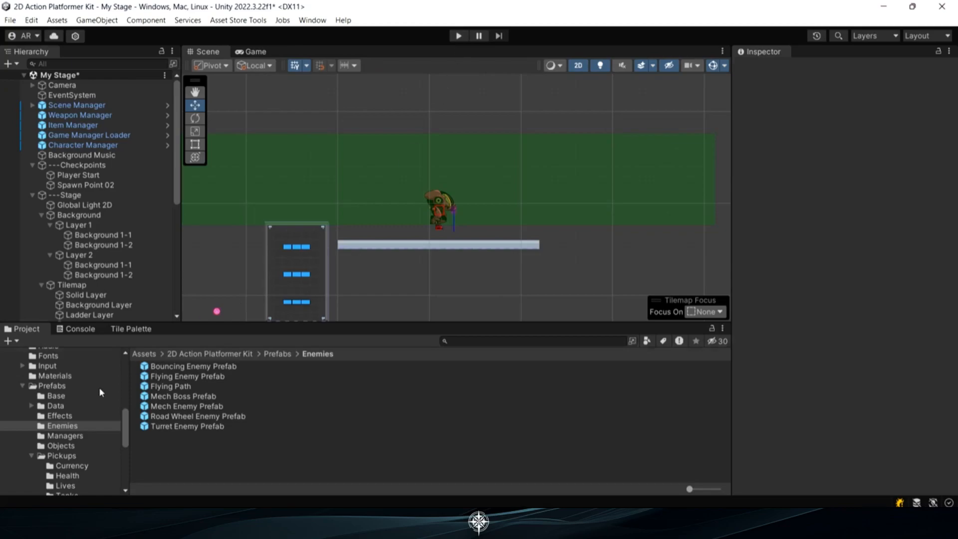
Add the open My Stage scene to the build's scene list and close the build settings
scroll(83, 395, down, 8)
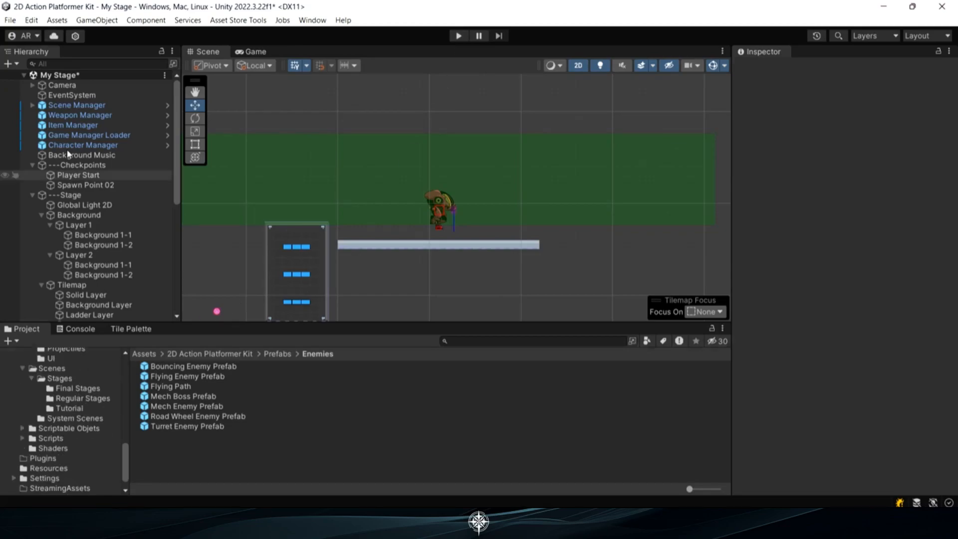
click(10, 20)
click(73, 166)
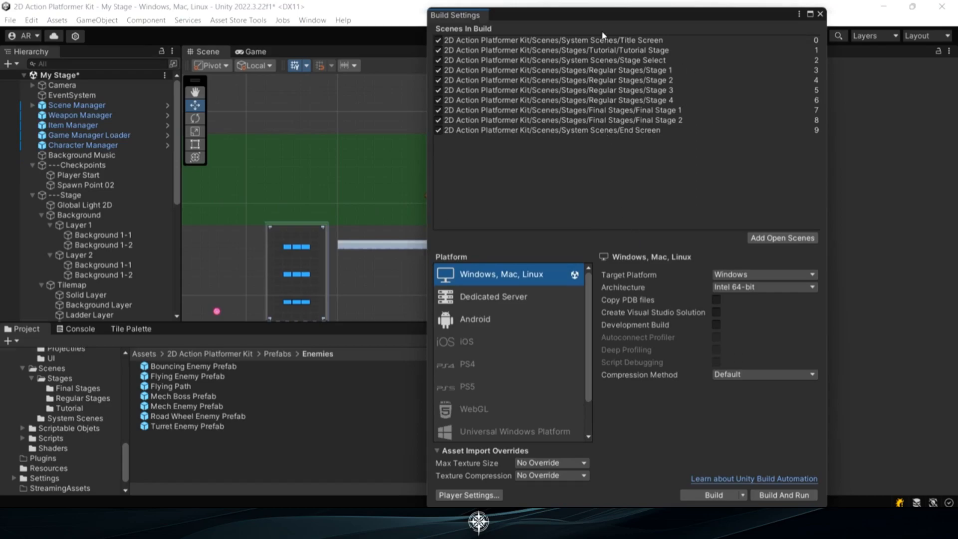
click(768, 238)
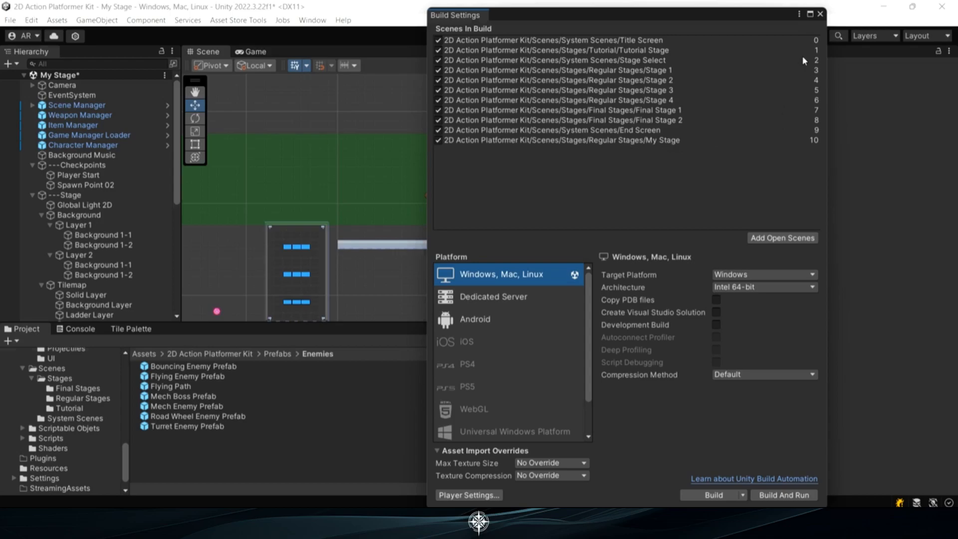
click(820, 15)
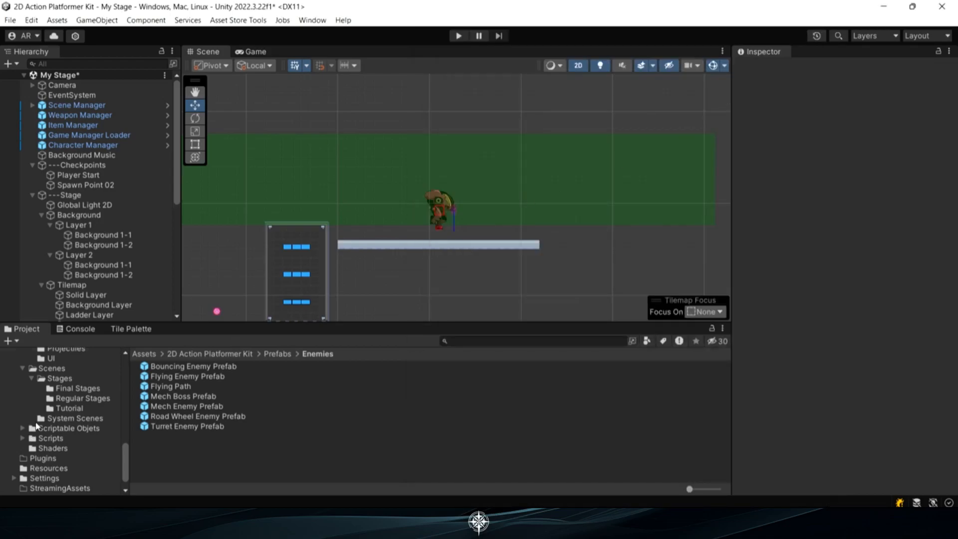
Open the Stage Select system scene, saving the changes to My Stage, and select its Canvas
click(69, 420)
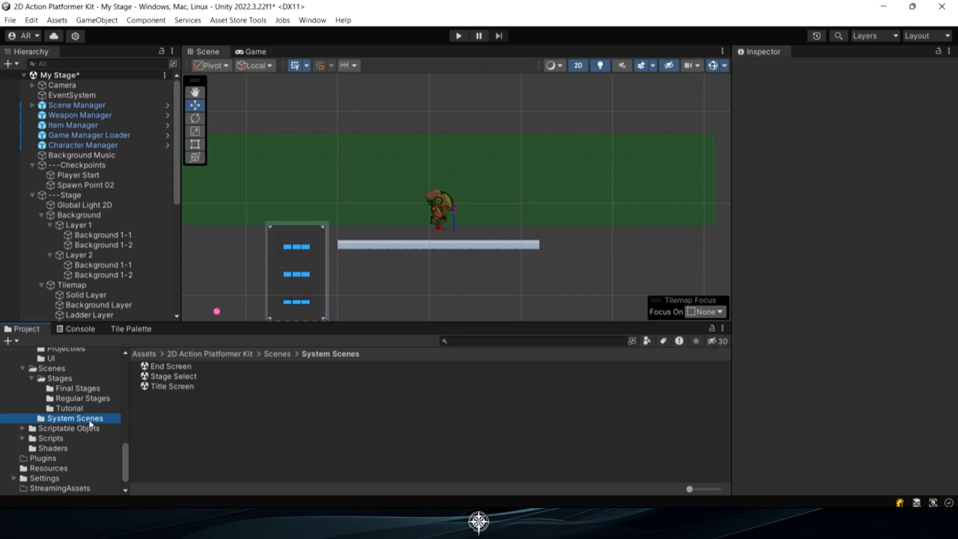
click(175, 376)
double_click(174, 376)
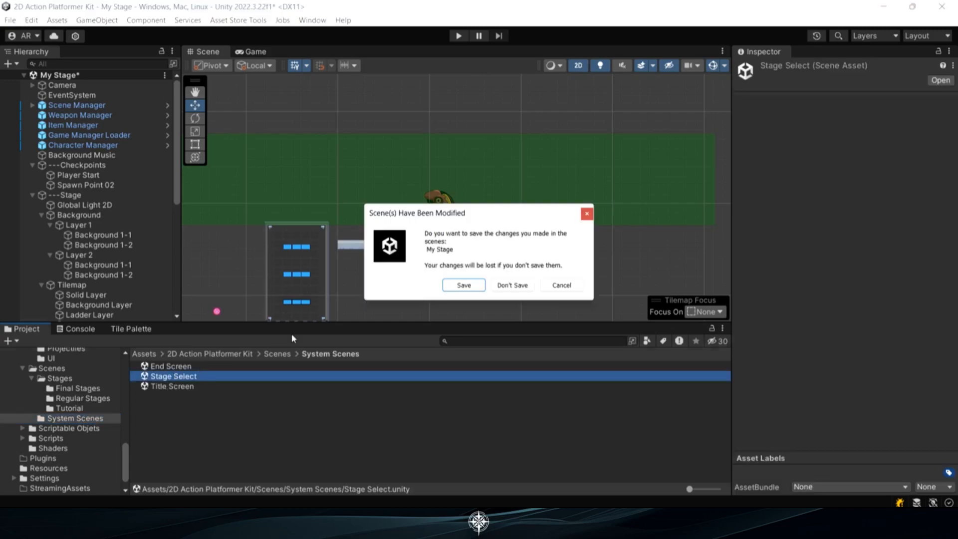
click(463, 285)
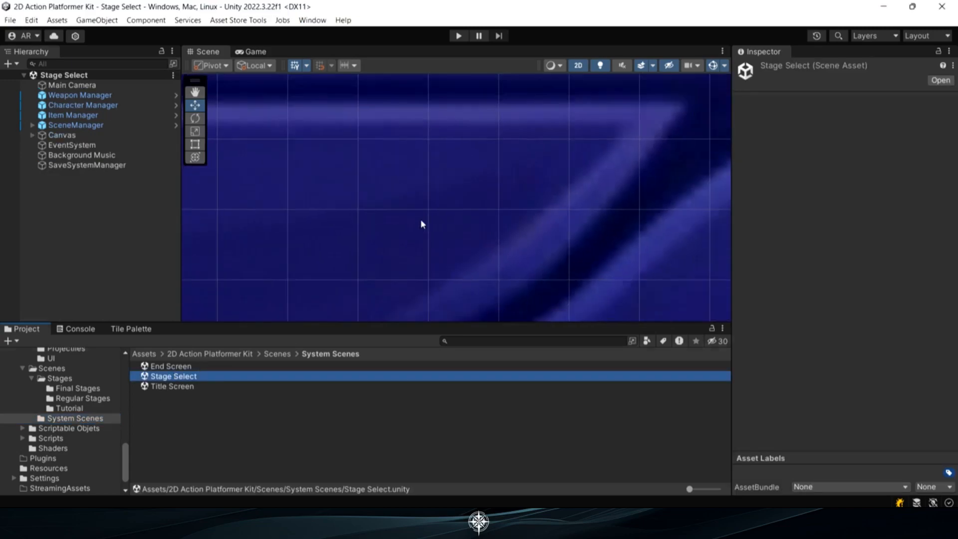
double_click(71, 135)
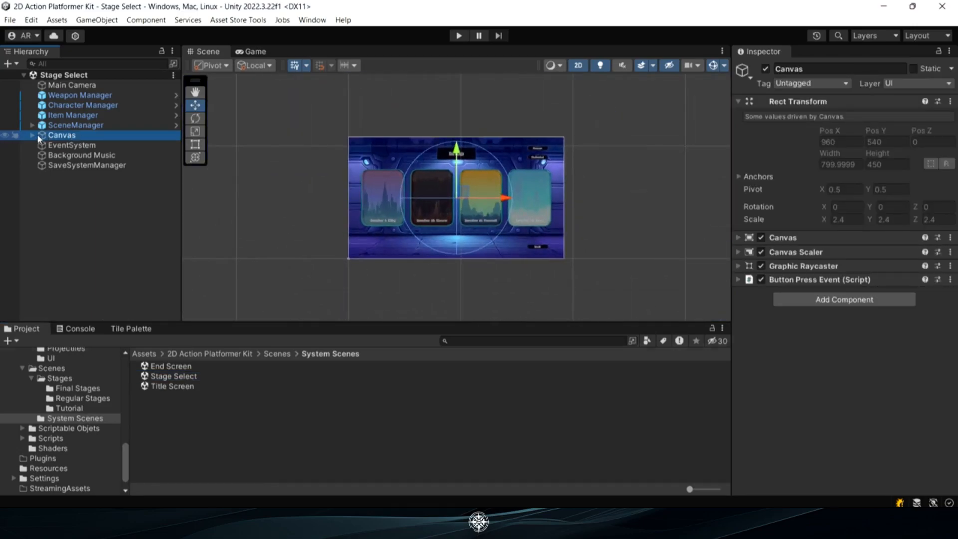
Set the scene name loaded by the Stage 1 button's On Click event in the Stages Screen to "My Stage"
click(32, 135)
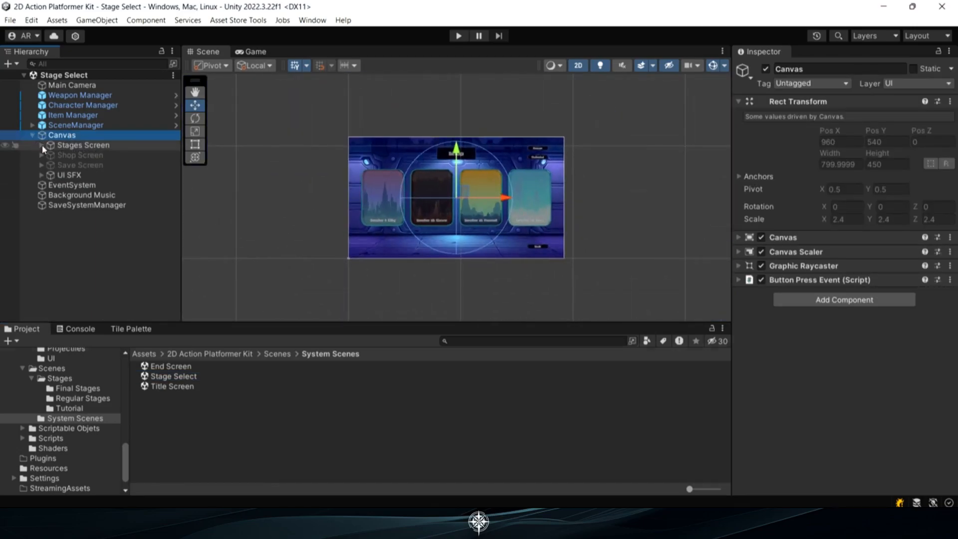
click(42, 145)
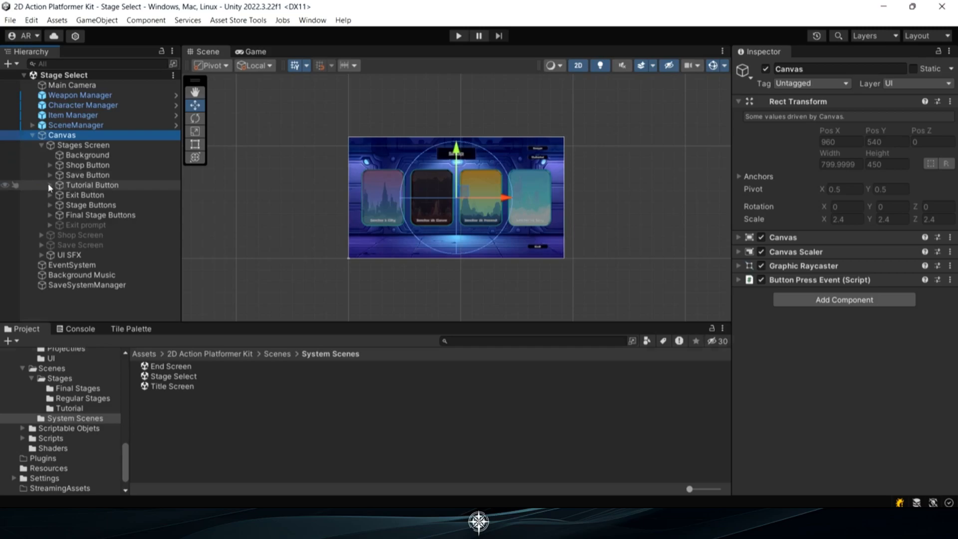
click(50, 205)
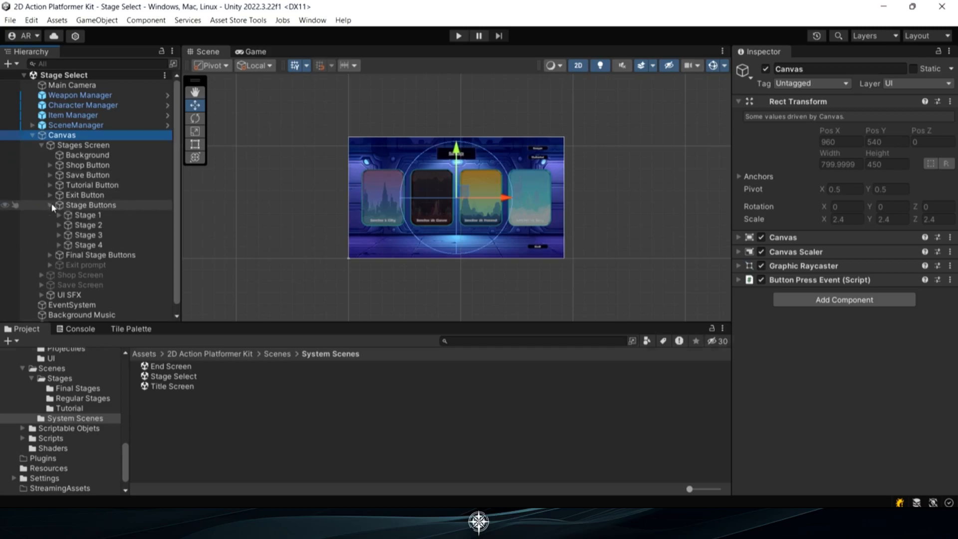
click(84, 215)
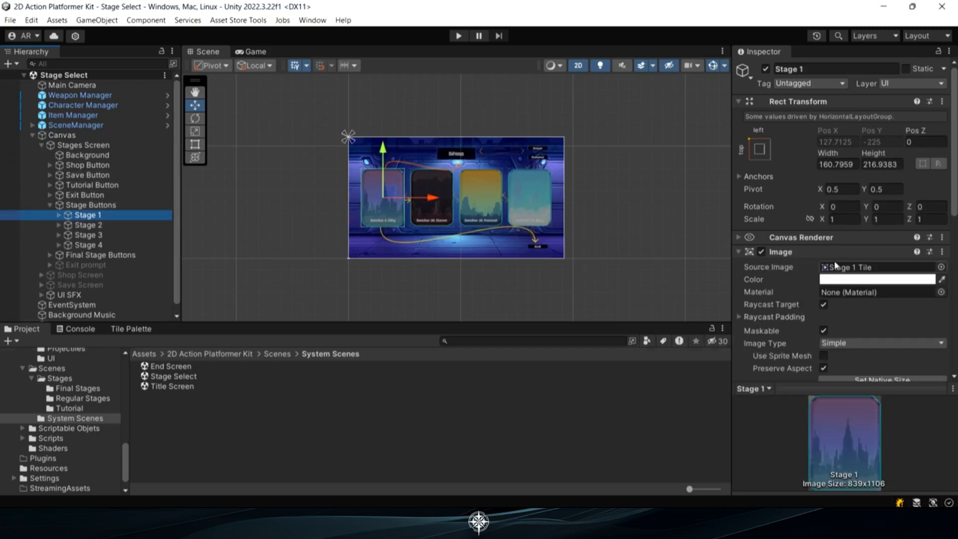
scroll(808, 241, down, 10)
scroll(807, 242, down, 2)
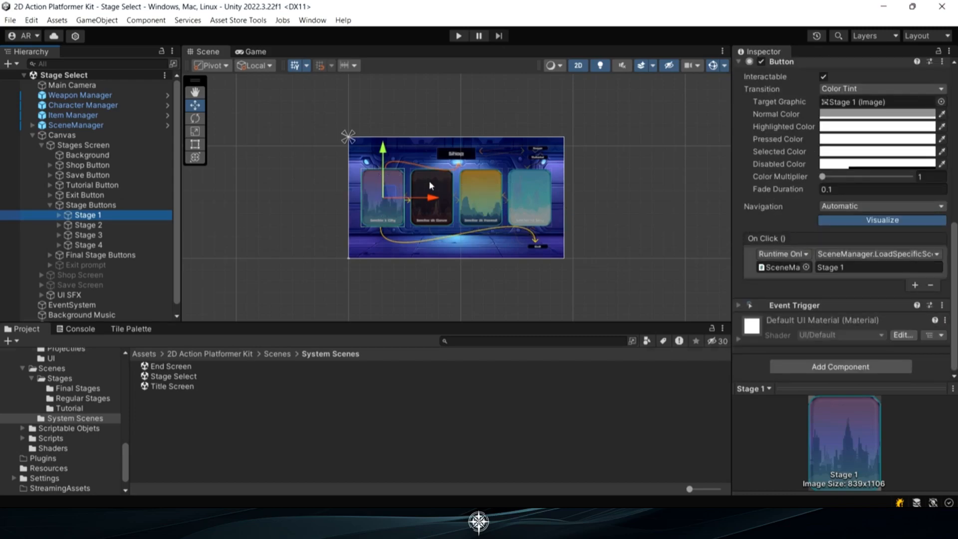
click(853, 266)
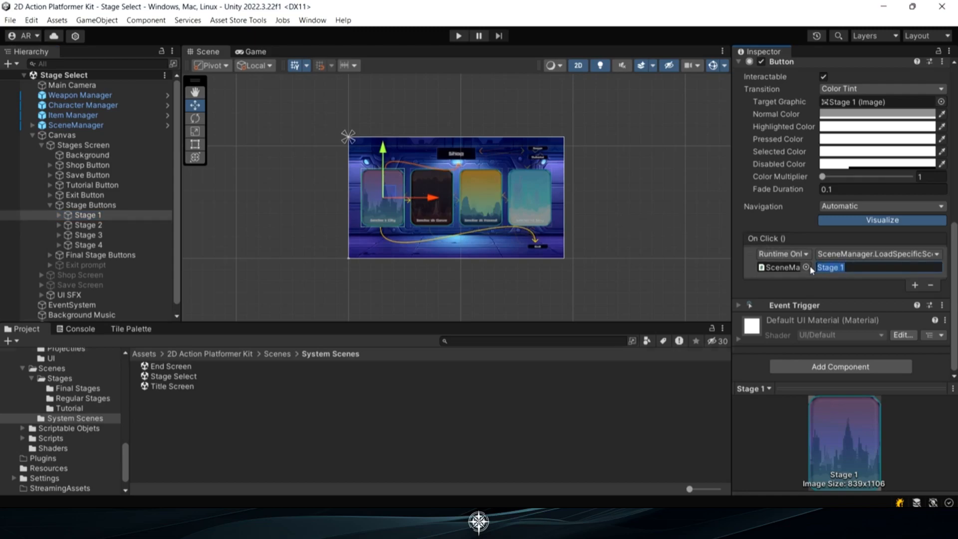
text(My Stage)
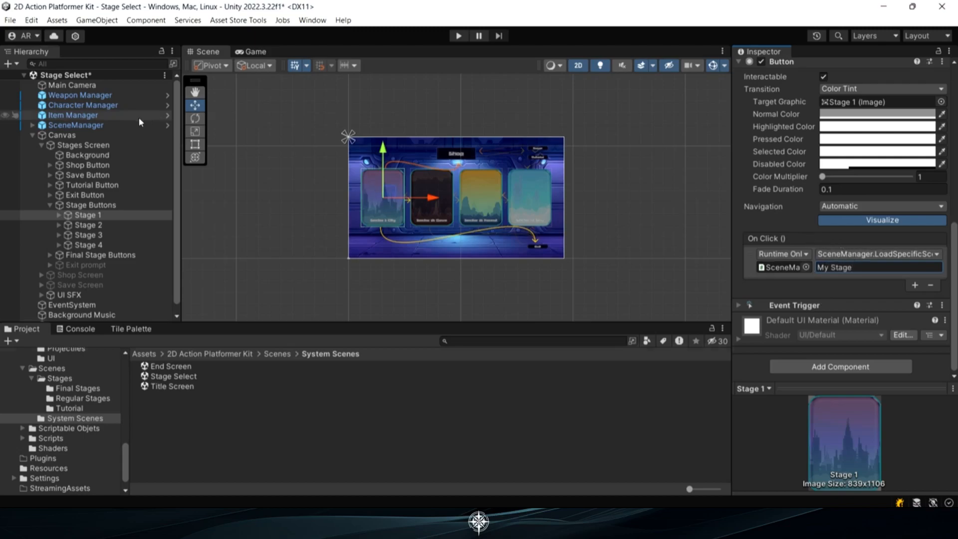
In the Scene Manager prefab, set the first normal stage's scene name to "My Stage" and return to the Stage Select scene
click(83, 125)
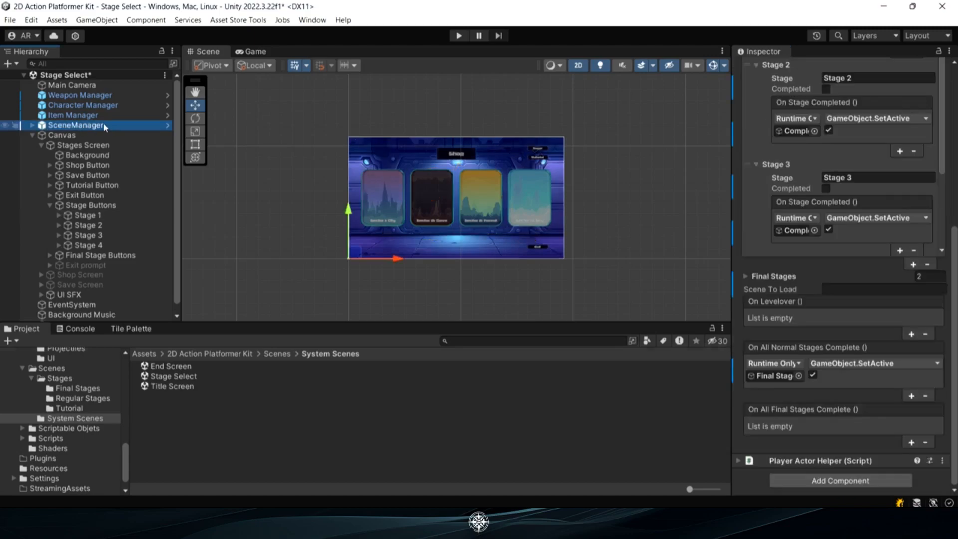
scroll(831, 202, up, 10)
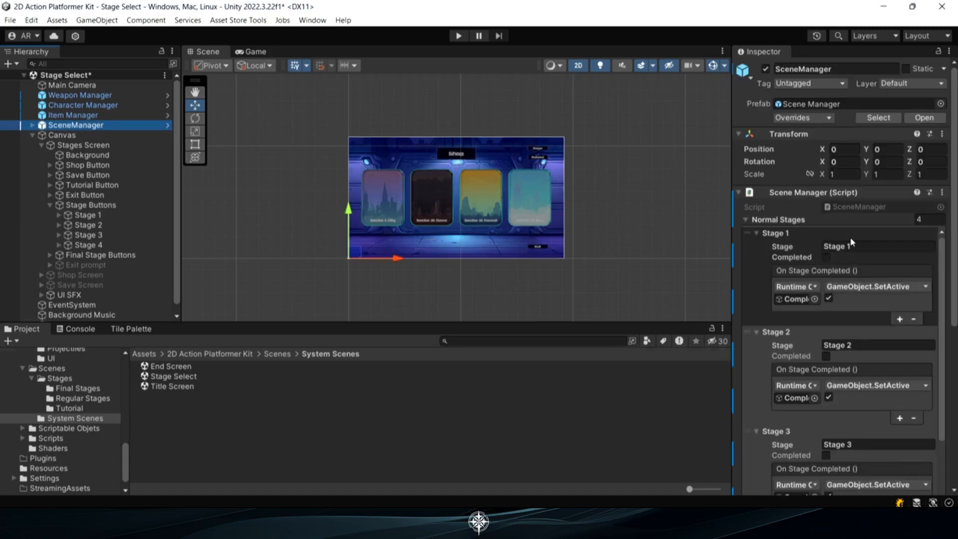
click(167, 126)
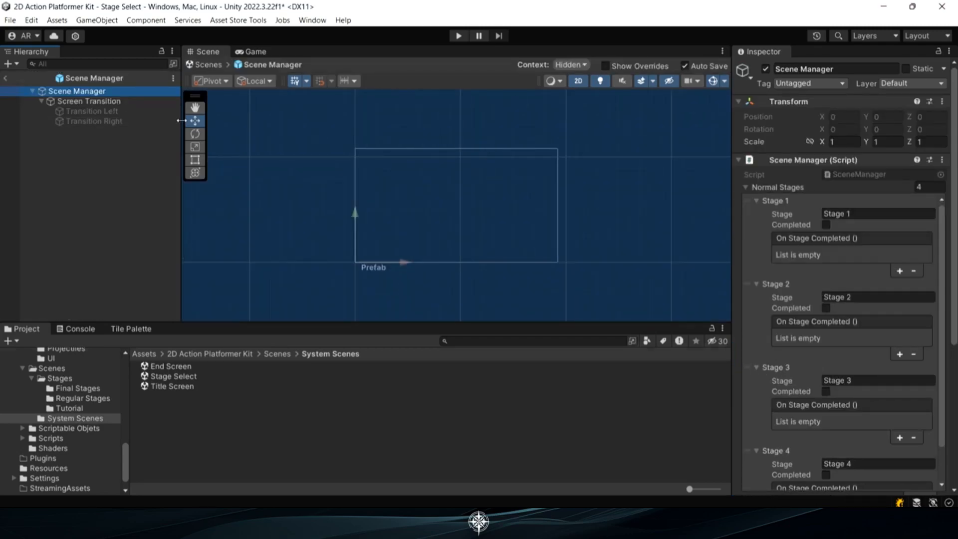
click(870, 213)
text(My Stage)
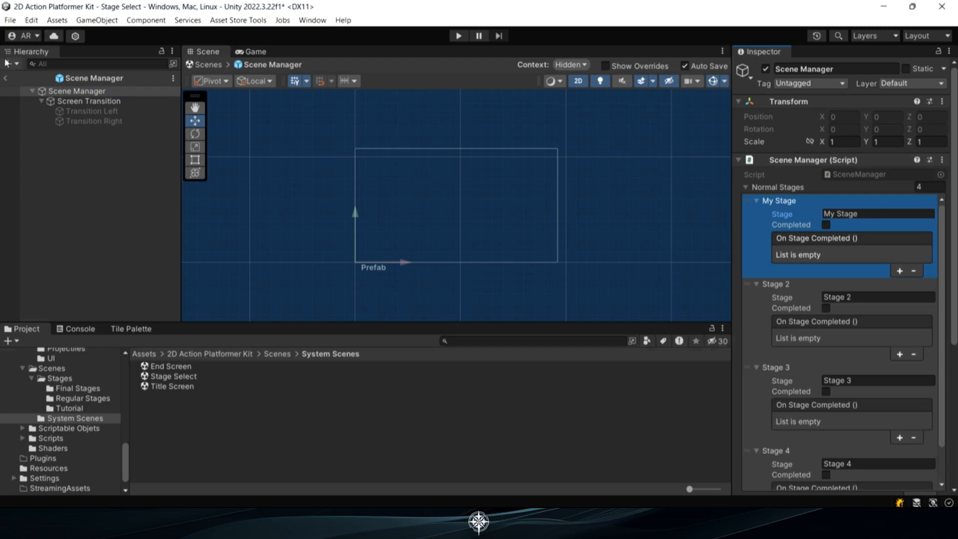
click(4, 78)
Play-test the Stage Select scene, launching the first stage and advancing over the floor gap up the wall
click(458, 36)
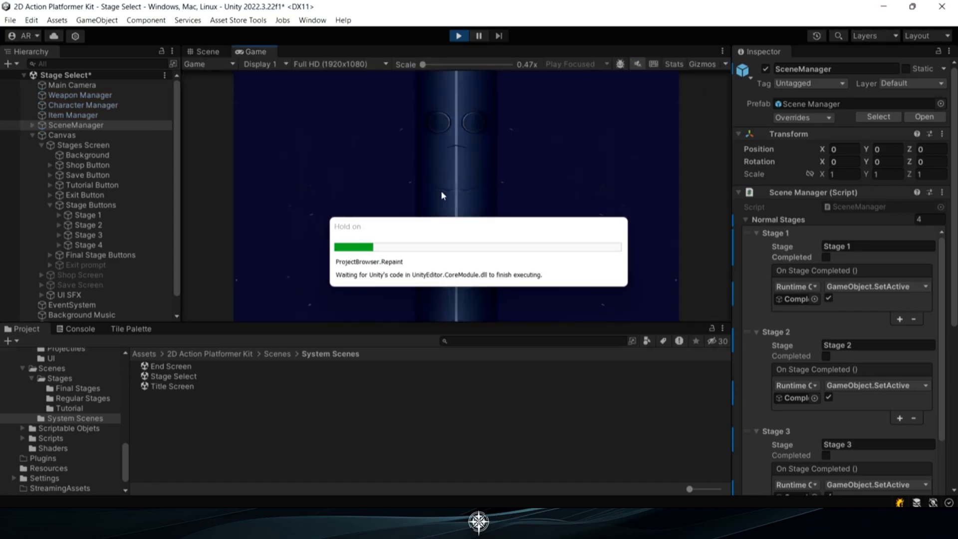
click(319, 187)
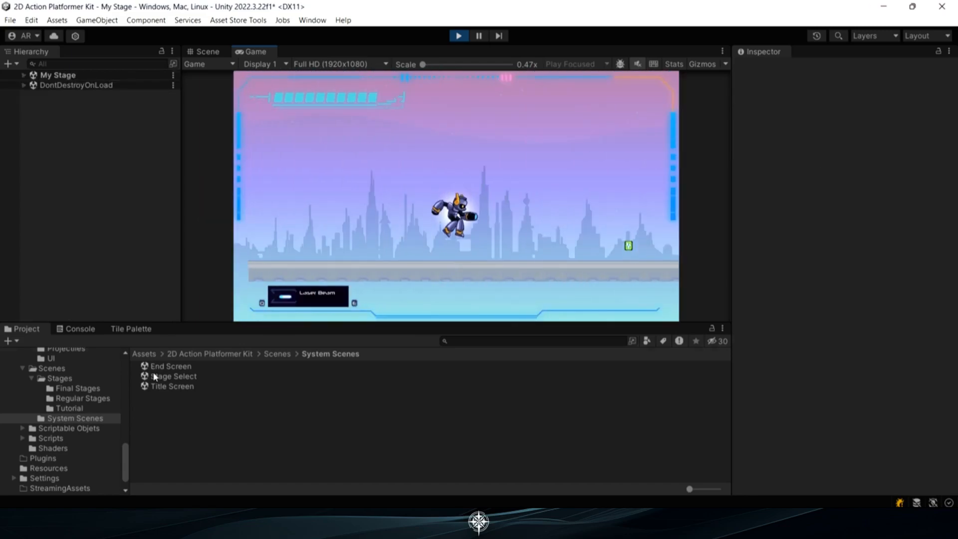
key(d)
key(space)
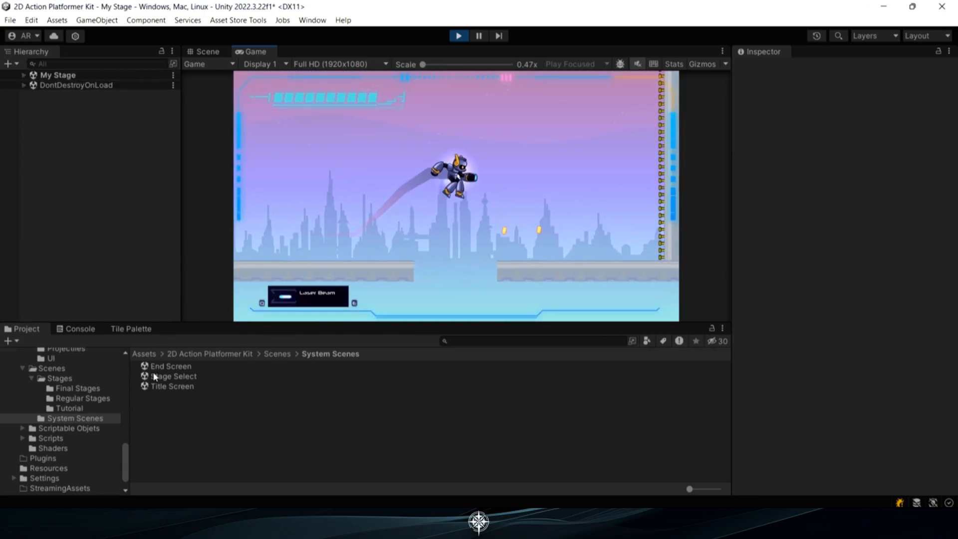
key(d)
key(space)
key(space)
key(space)
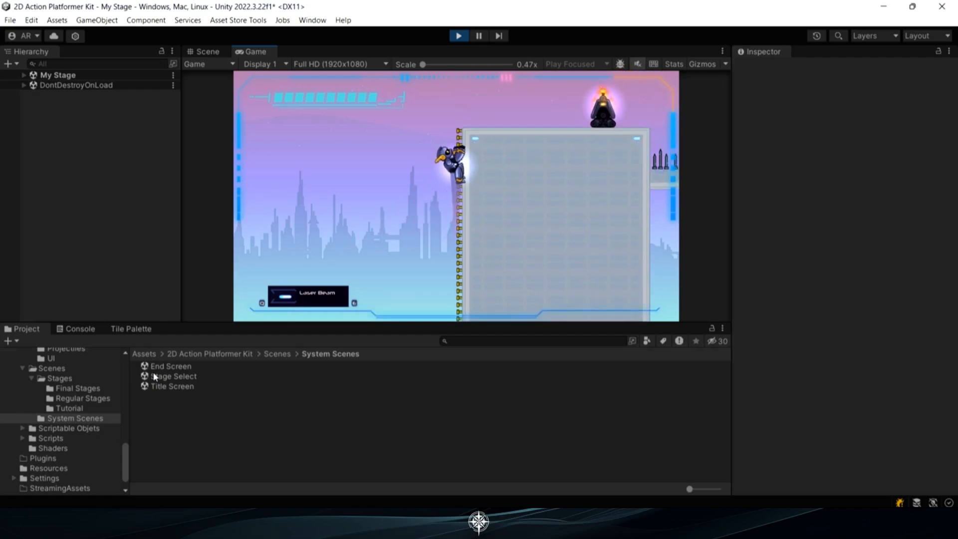
Climb onto the tall block, shoot at the turret enemy and continue to the platform between the spikes
key(d)
key(space)
key(space)
key(d)
key(j)
key(j)
key(j)
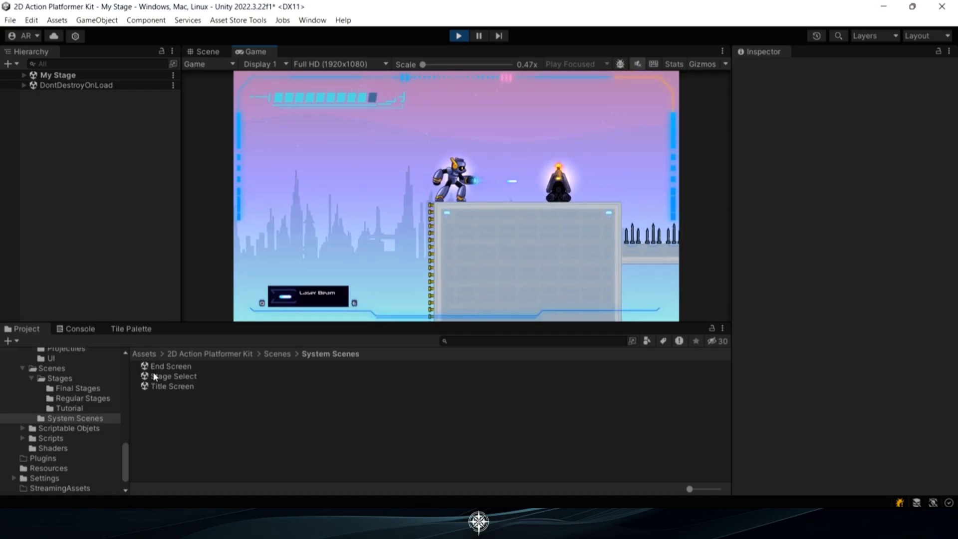
key(d)
key(d)
key(space)
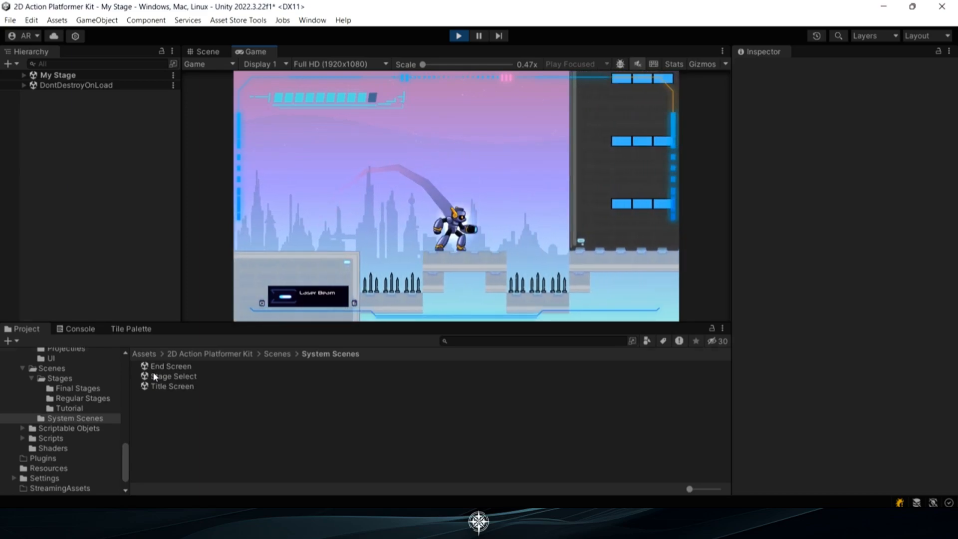
Cross the remaining spikes and climb the blue platforms to reach the Mech Boss arena
key(Escape)
key(Escape)
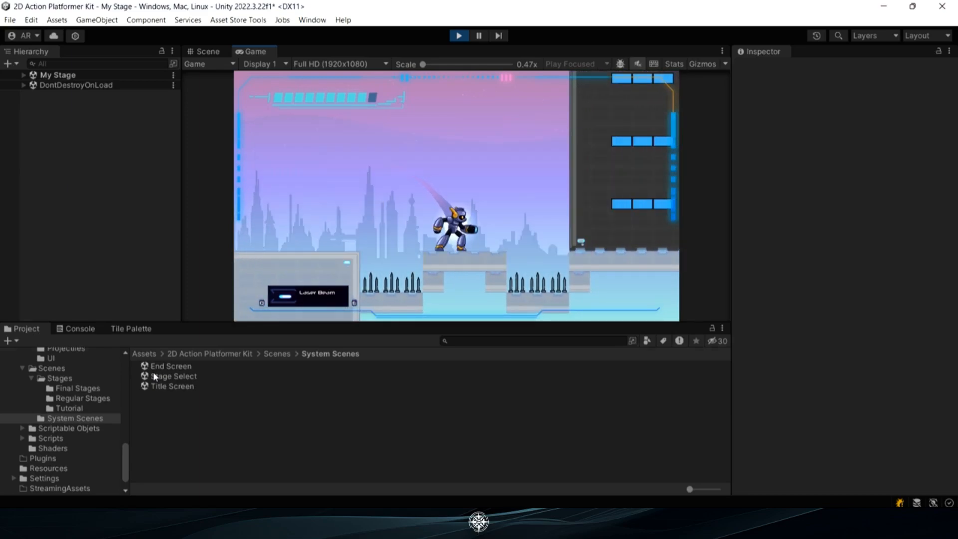
key(d)
key(space)
key(j)
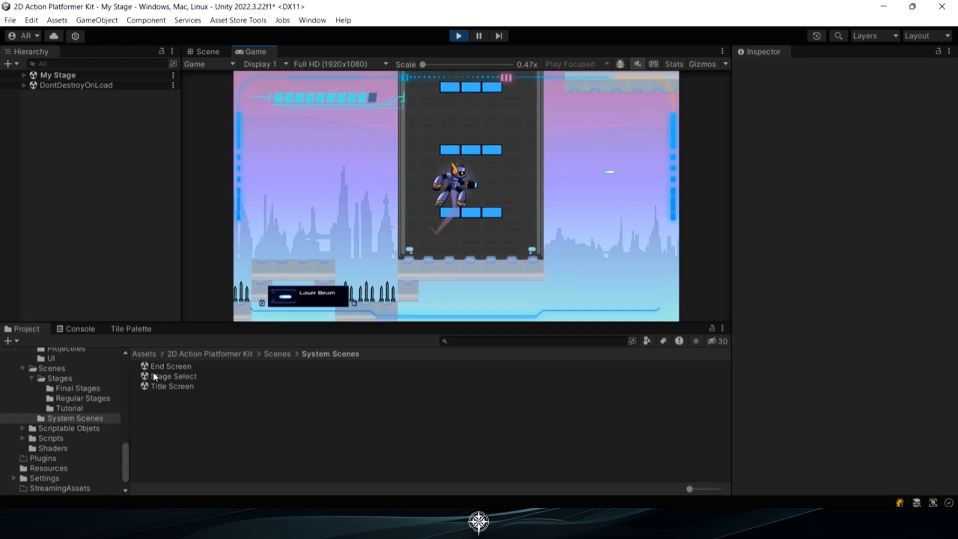
key(space)
key(j)
key(a)
key(space)
key(d)
key(j)
key(d)
key(space)
key(d)
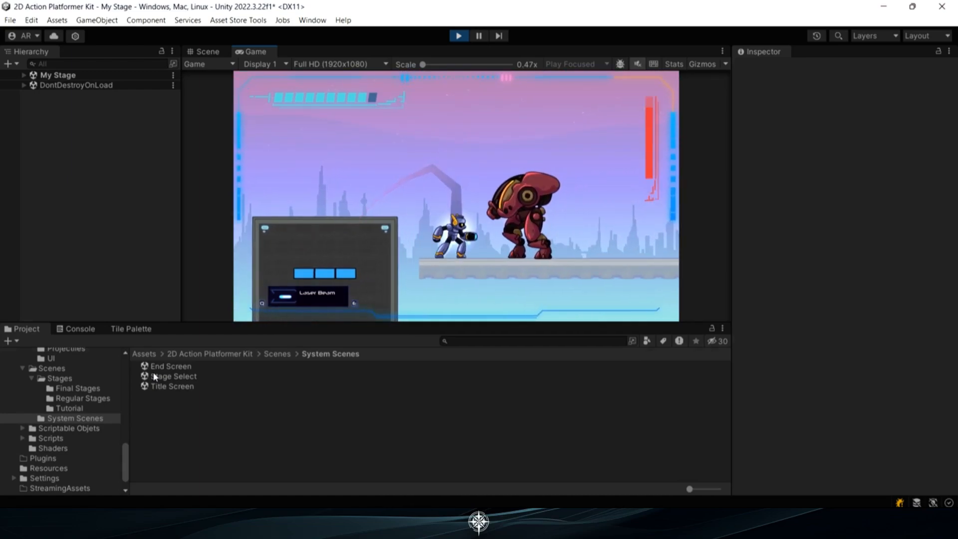
Fight the Mech Boss in the stage launched from Stage Select, dodging and shooting across the arena
key(a)
key(j)
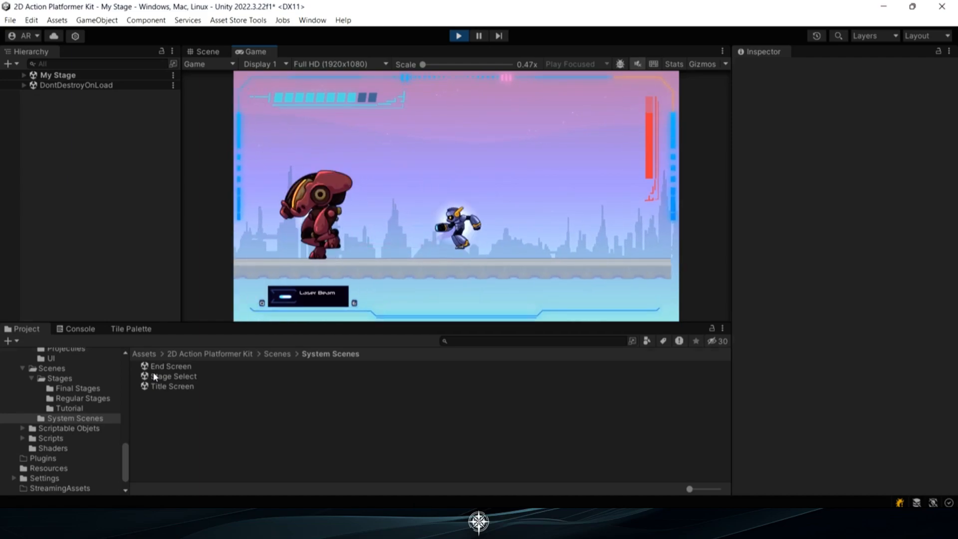
key(space)
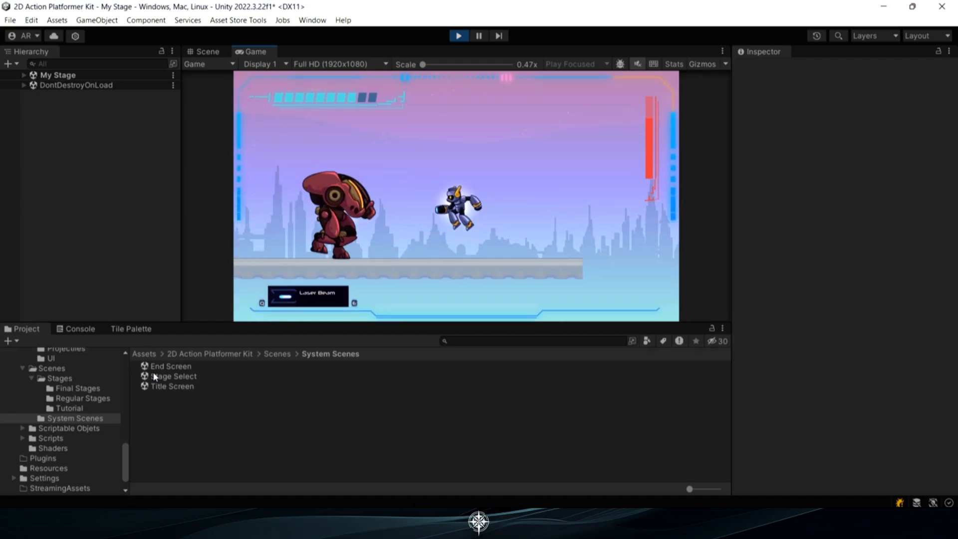
key(a)
key(d)
key(a)
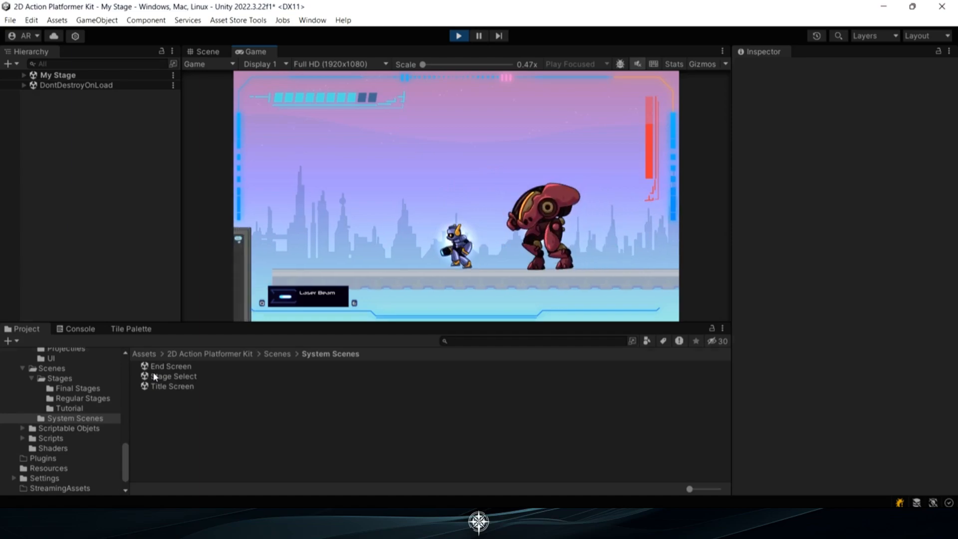
key(space)
key(a)
key(a)
key(space)
key(d)
key(space)
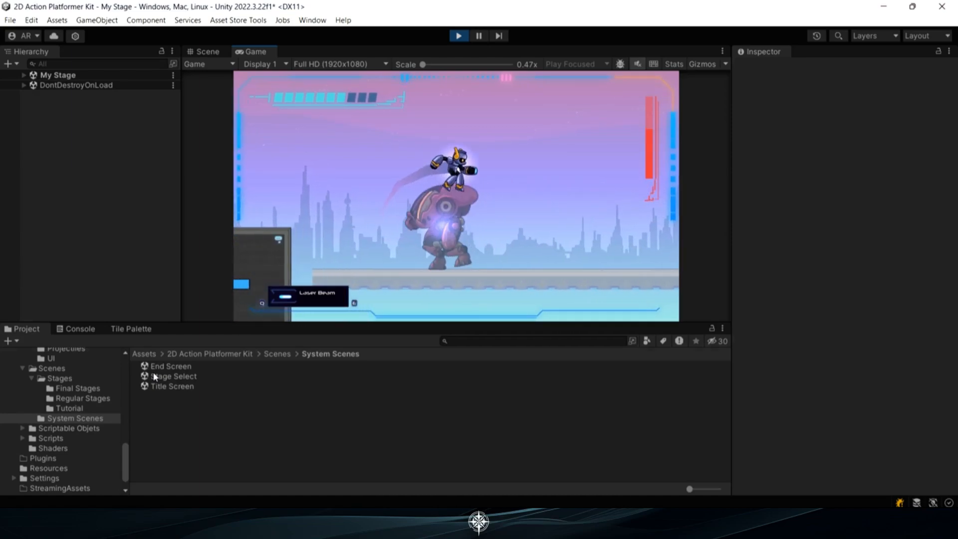
key(a)
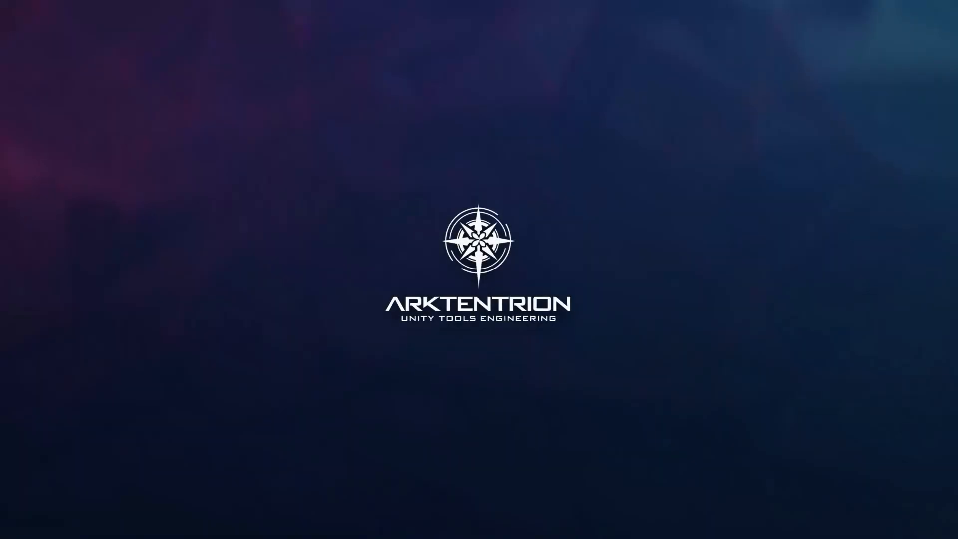